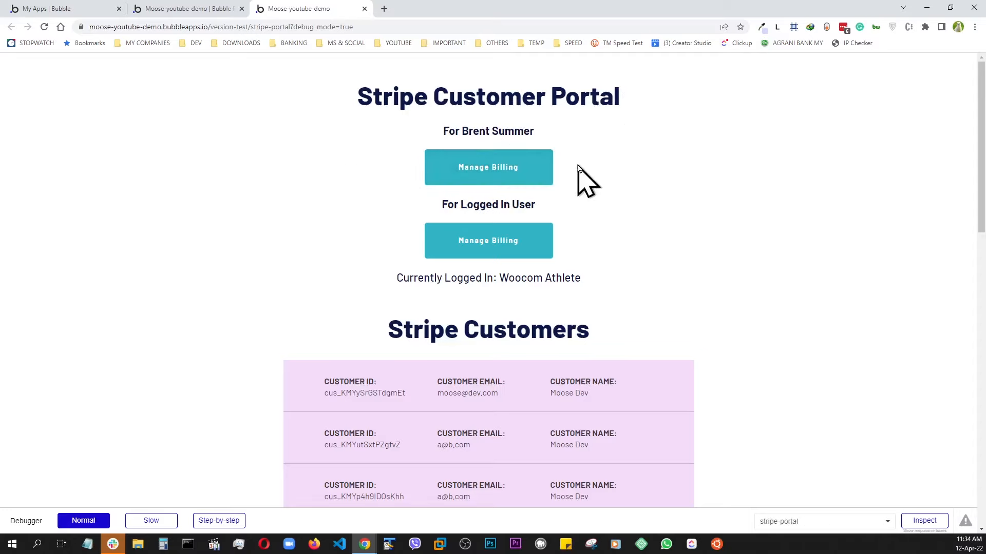
# Open the billing portal for the fixed customer and review its plan, payment methods, billing details and invoice history.
pyautogui.click(486, 171)
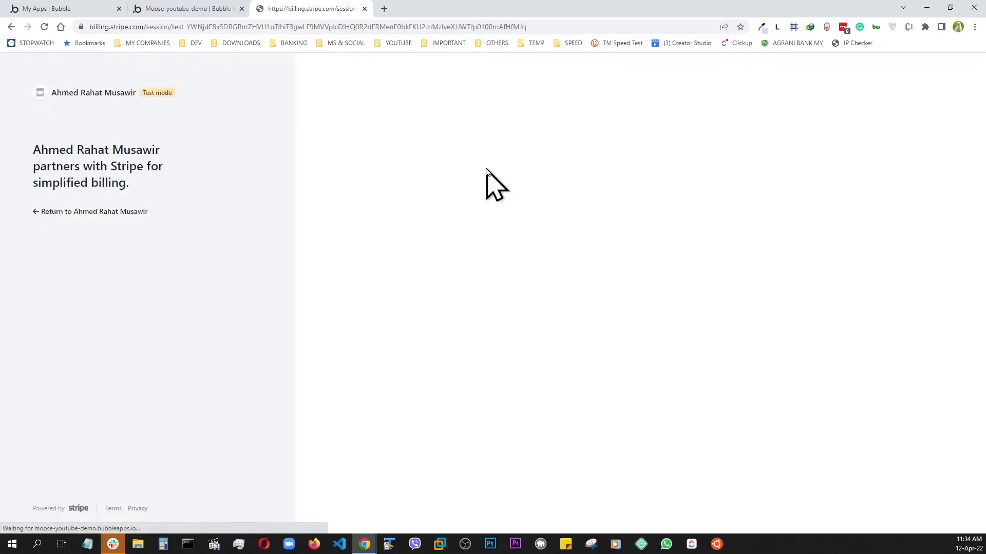
pyautogui.scroll(-3, 488, 172)
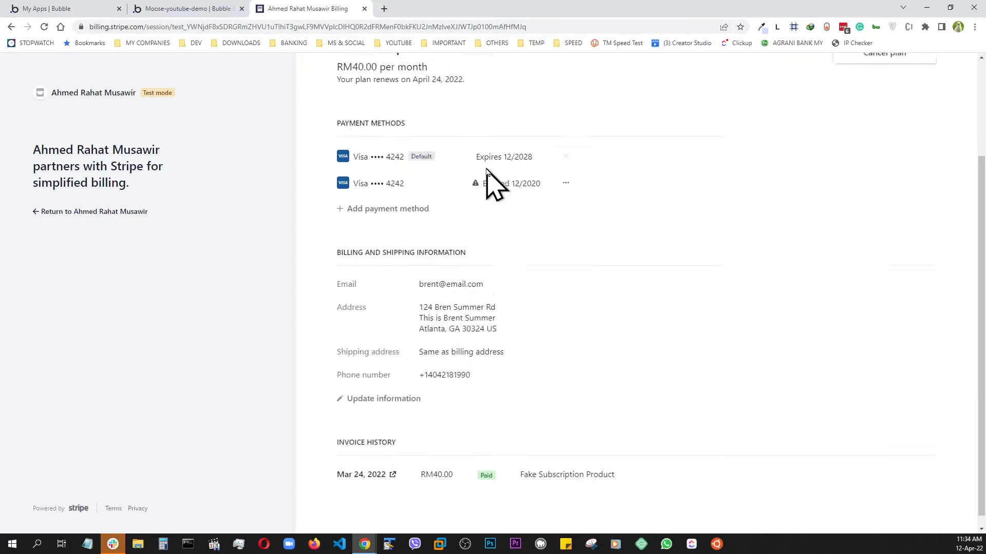
pyautogui.scroll(3, 487, 168)
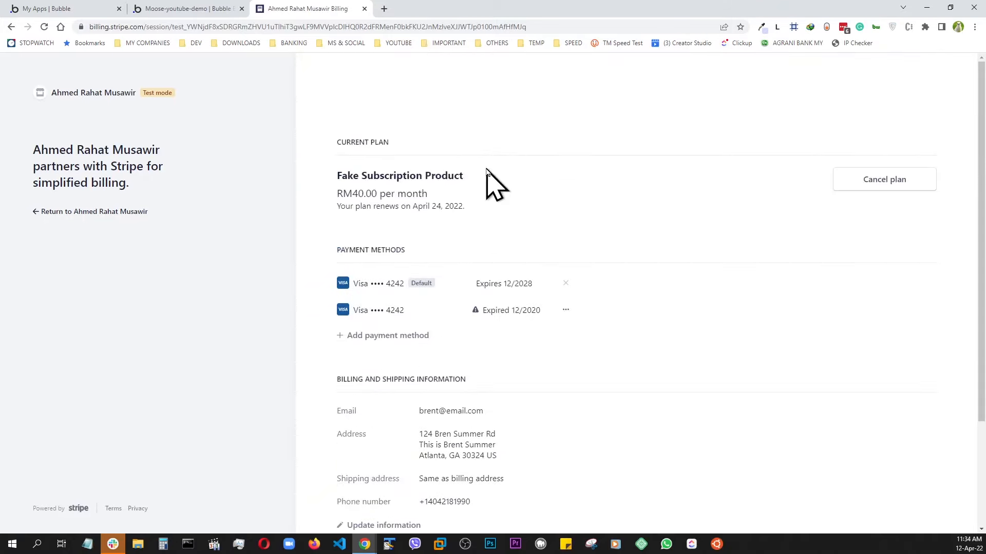
pyautogui.scroll(-3, 491, 211)
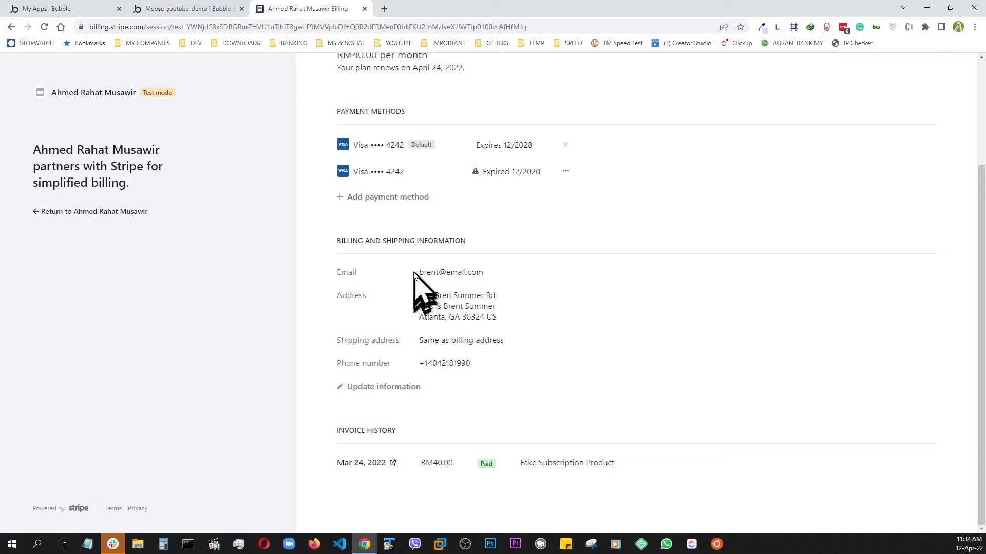
pyautogui.moveTo(415, 273); pyautogui.dragTo(498, 280)
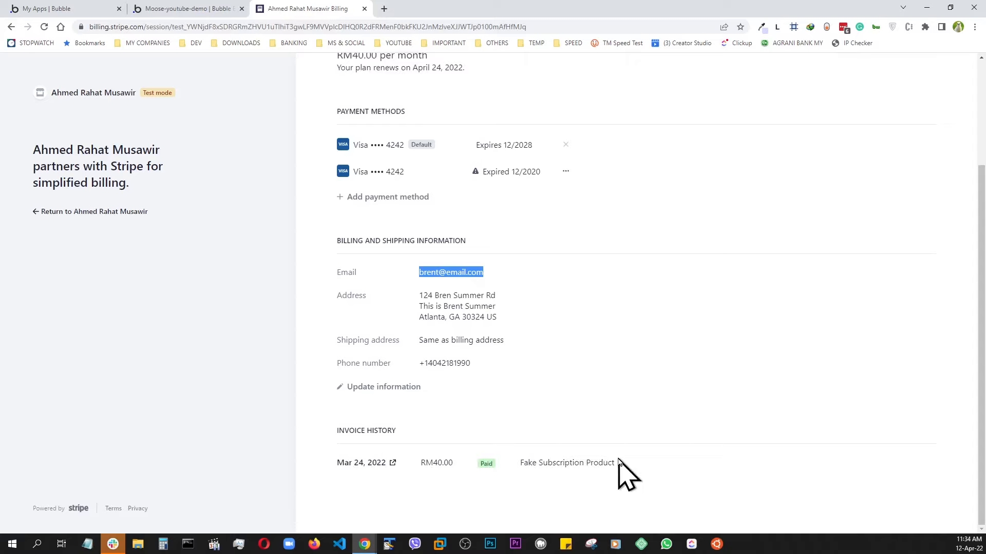
pyautogui.scroll(3, 621, 470)
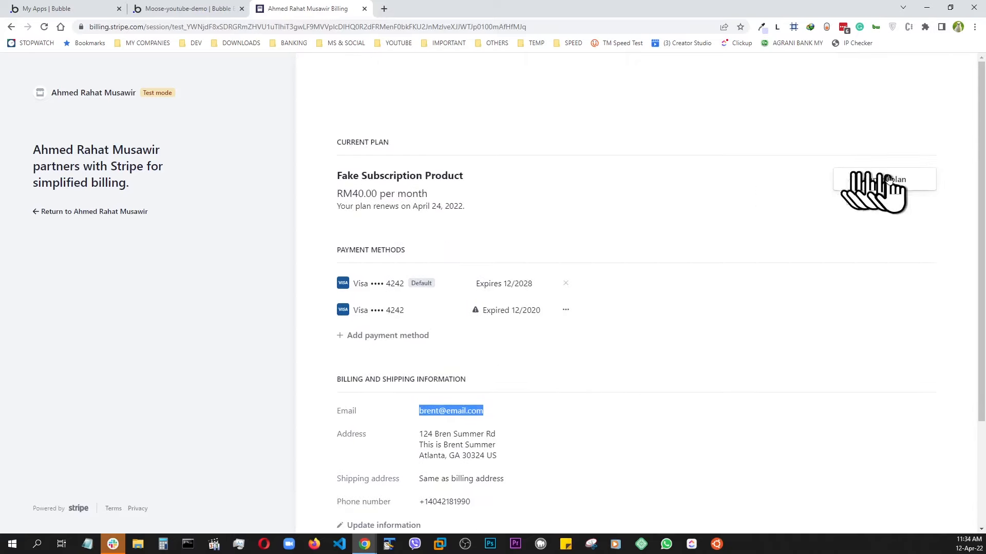
pyautogui.scroll(-3, 400, 242)
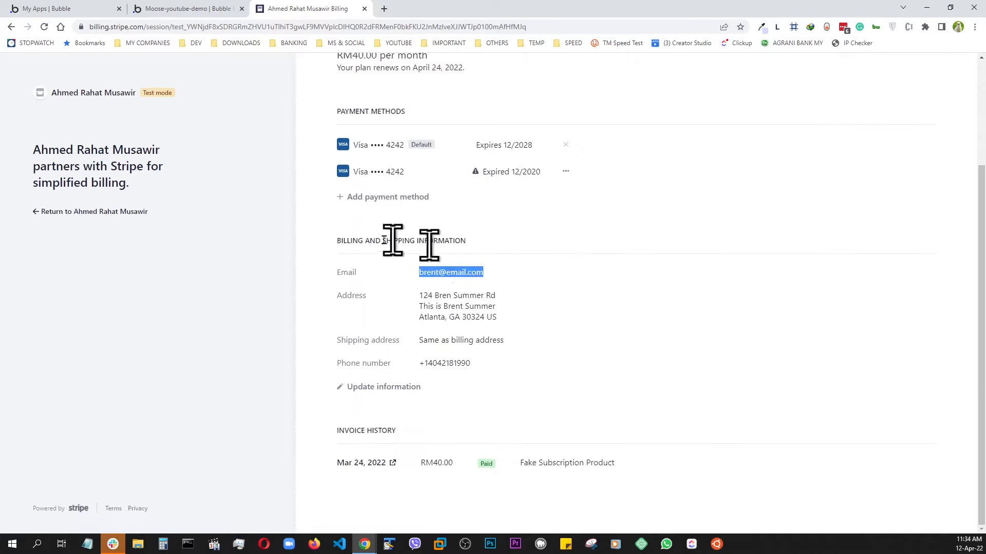
# Open the add-payment-method page and the billing-information update page in the portal, returning to the billing overview each time.
pyautogui.click(345, 198)
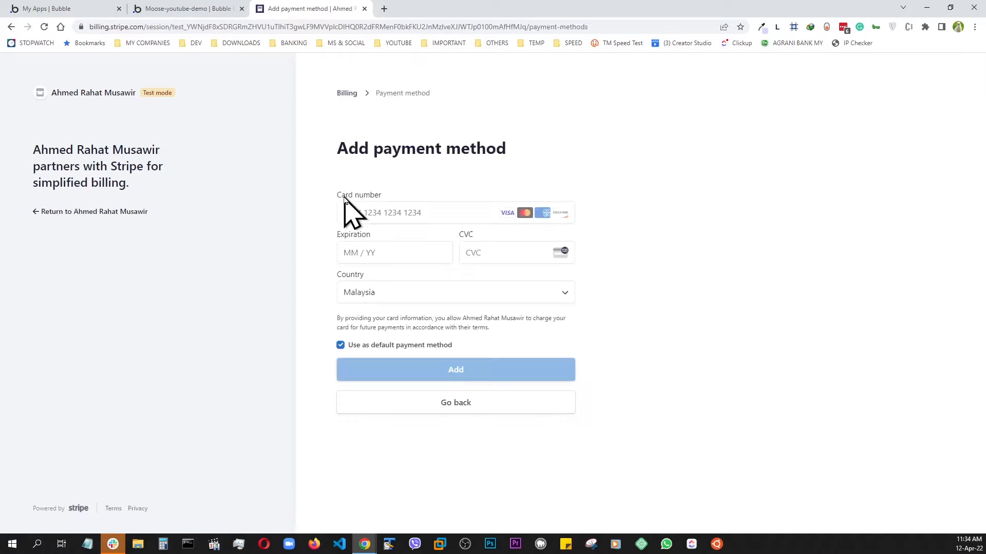
pyautogui.click(348, 93)
pyautogui.scroll(-3, 402, 303)
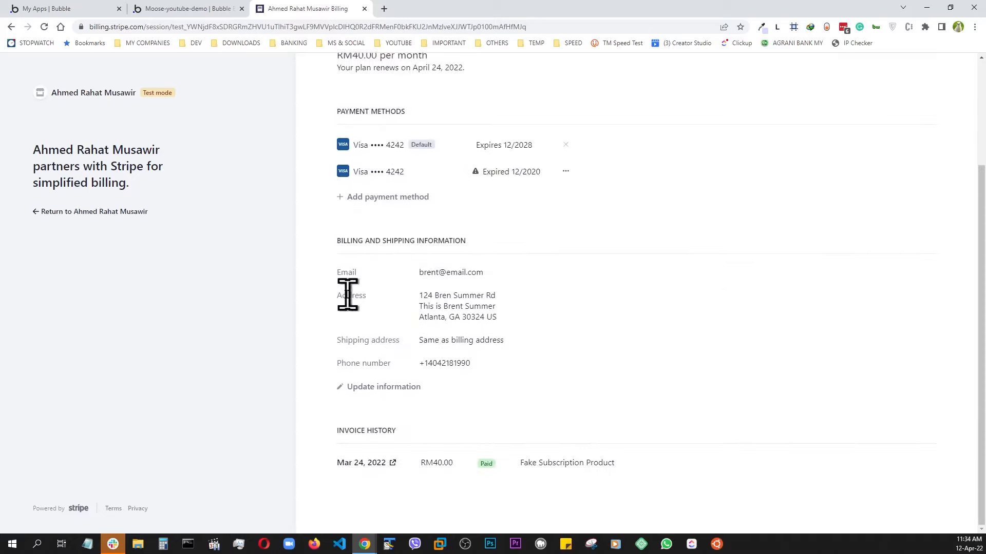
pyautogui.click(340, 390)
pyautogui.scroll(-3, 470, 221)
pyautogui.scroll(3, 469, 246)
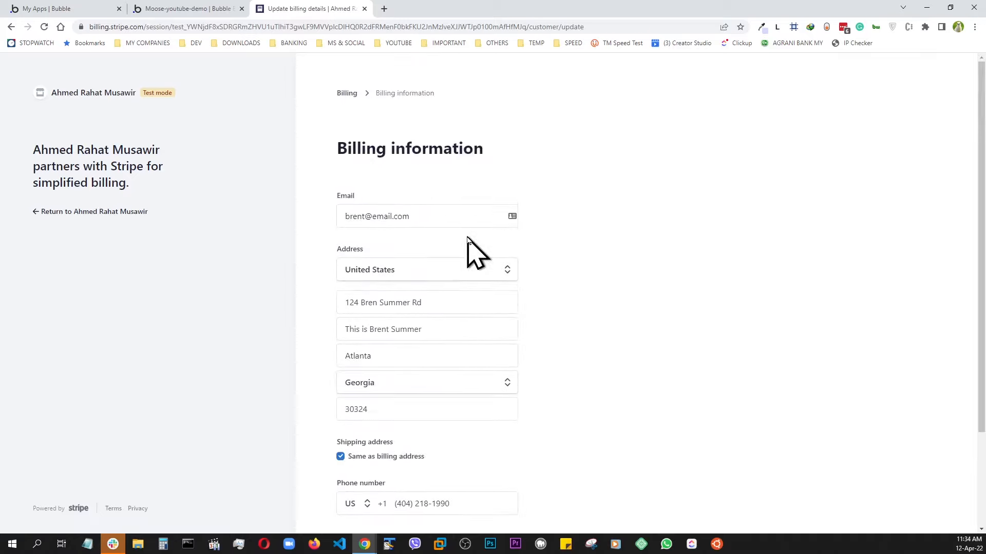
pyautogui.click(348, 93)
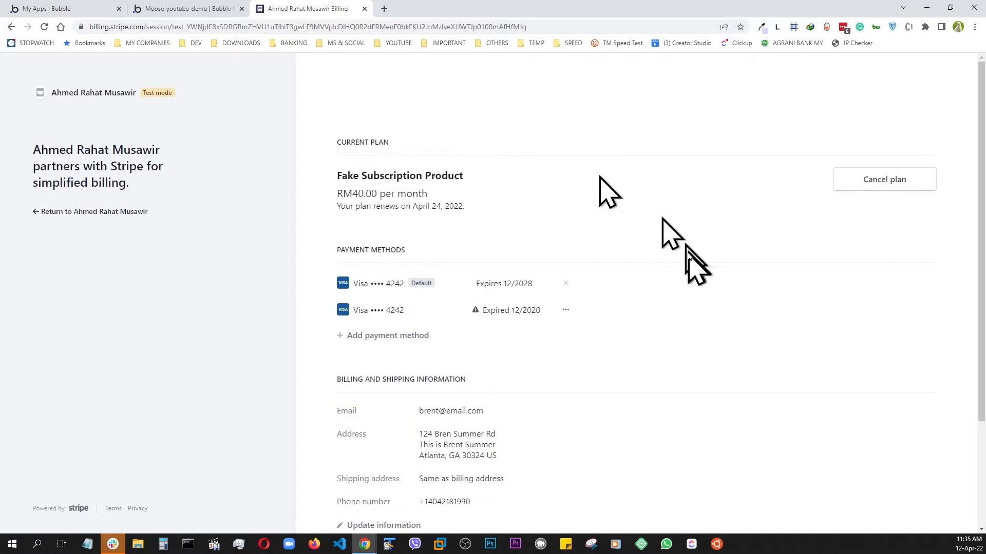
# Return to the app page, open the billing portal for the logged-in user, and go back.
pyautogui.click(99, 212)
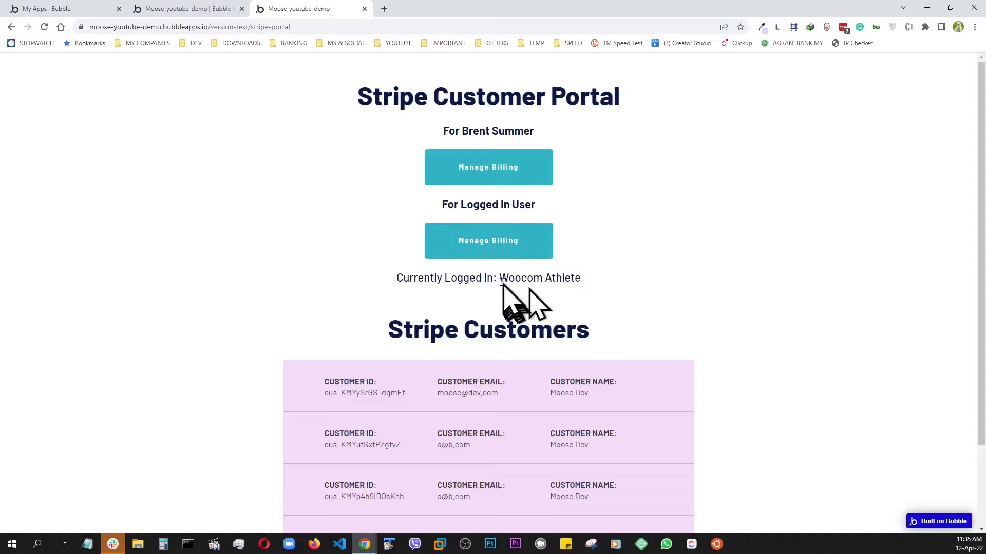
pyautogui.click(486, 243)
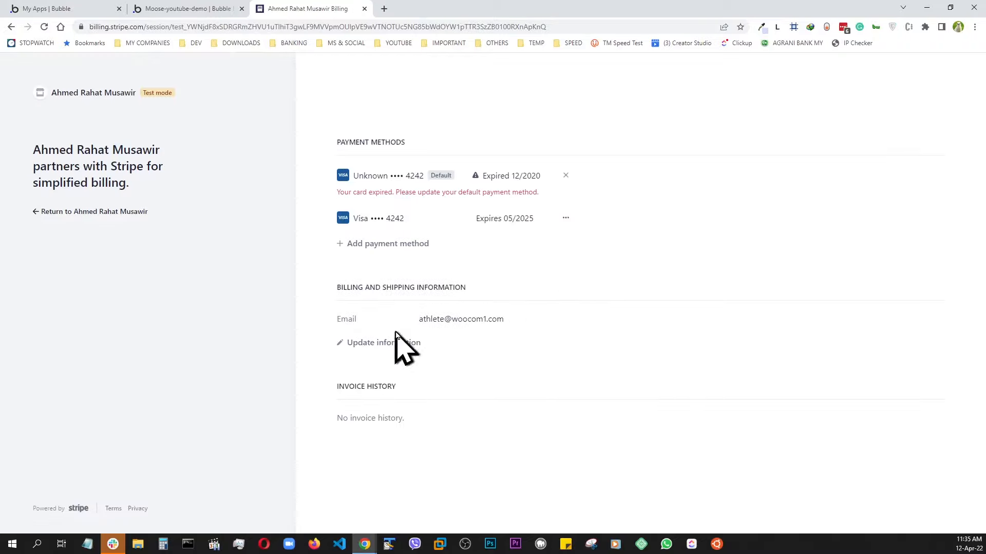
pyautogui.click(11, 27)
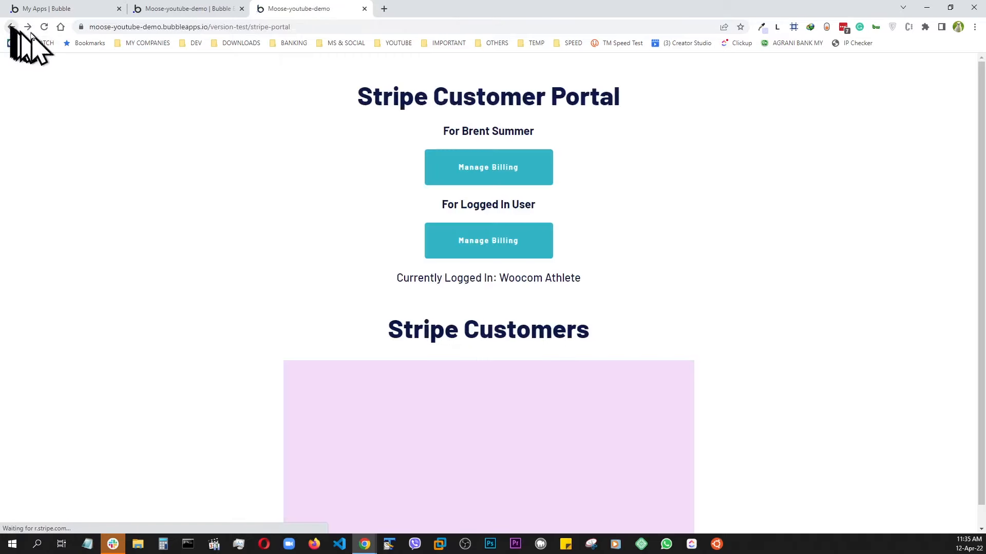
# Run the app as the user who has a Stripe customer ID and view that user's billing portal before returning to the app page.
pyautogui.click(211, 11)
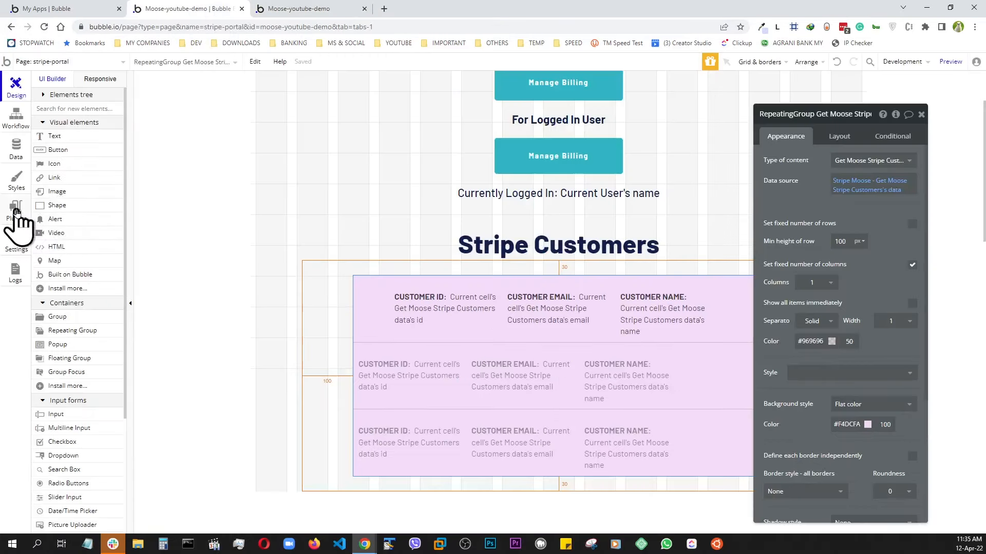
pyautogui.click(15, 151)
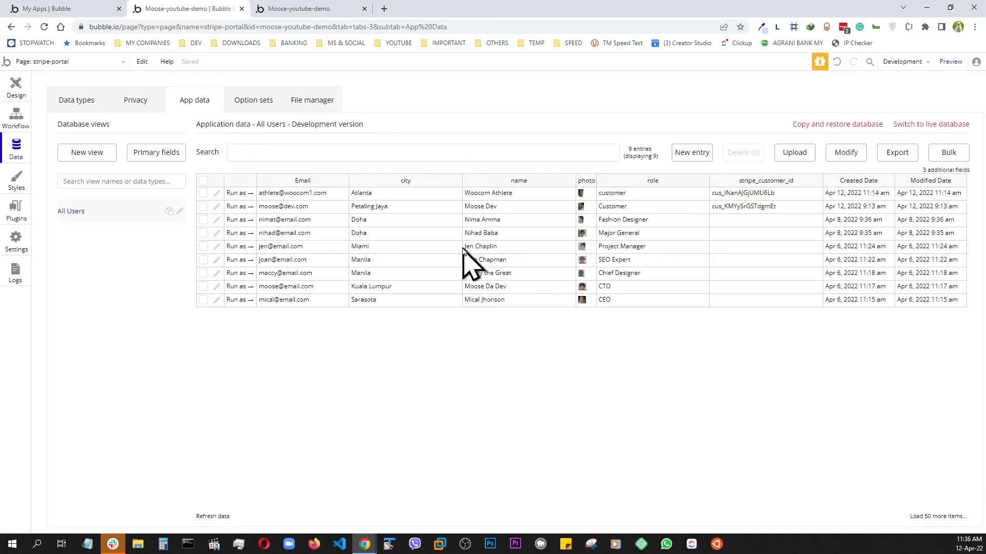
pyautogui.click(236, 207)
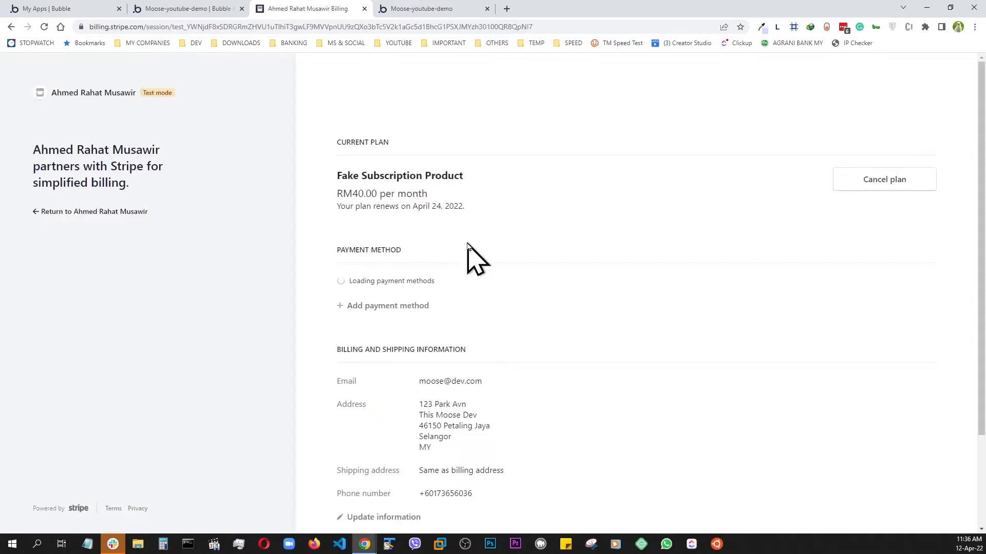
pyautogui.scroll(-3, 459, 293)
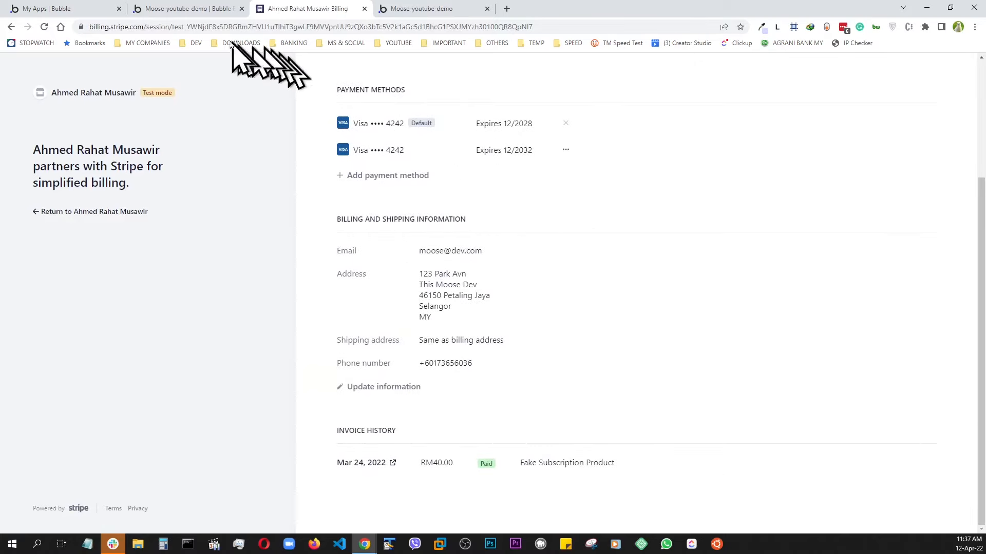
pyautogui.click(190, 9)
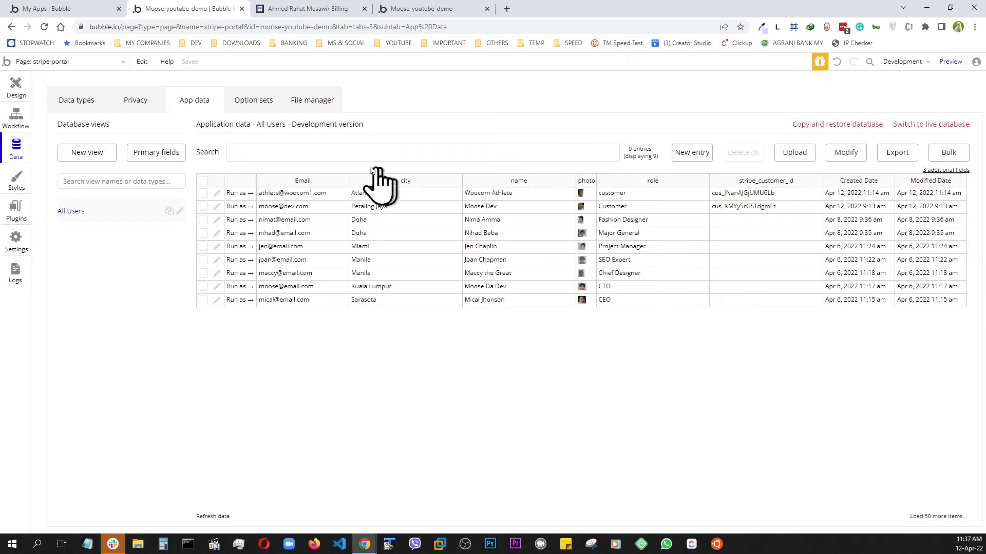
pyautogui.click(272, 10)
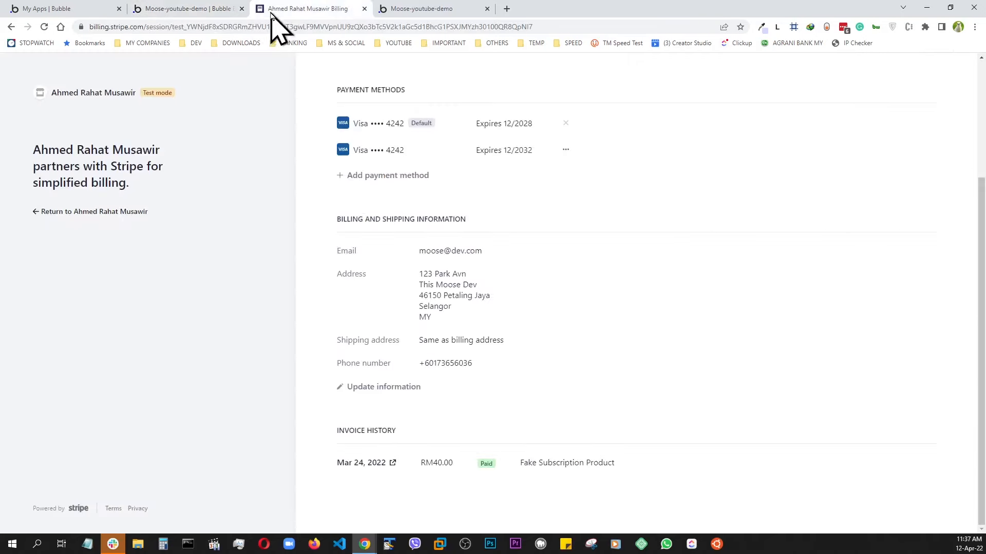
pyautogui.click(11, 27)
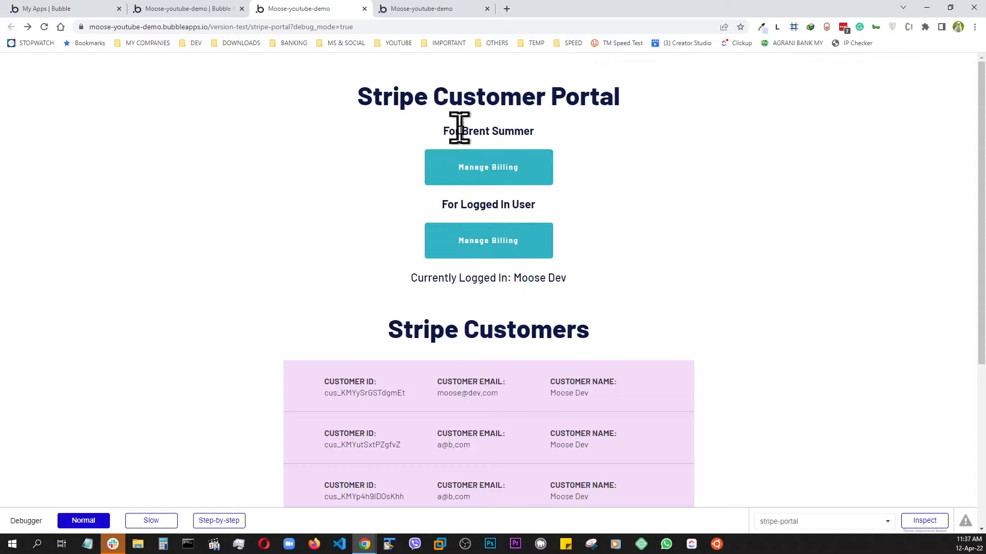
# Scroll through the Stripe Customers list on the app page.
pyautogui.scroll(-5, 464, 244)
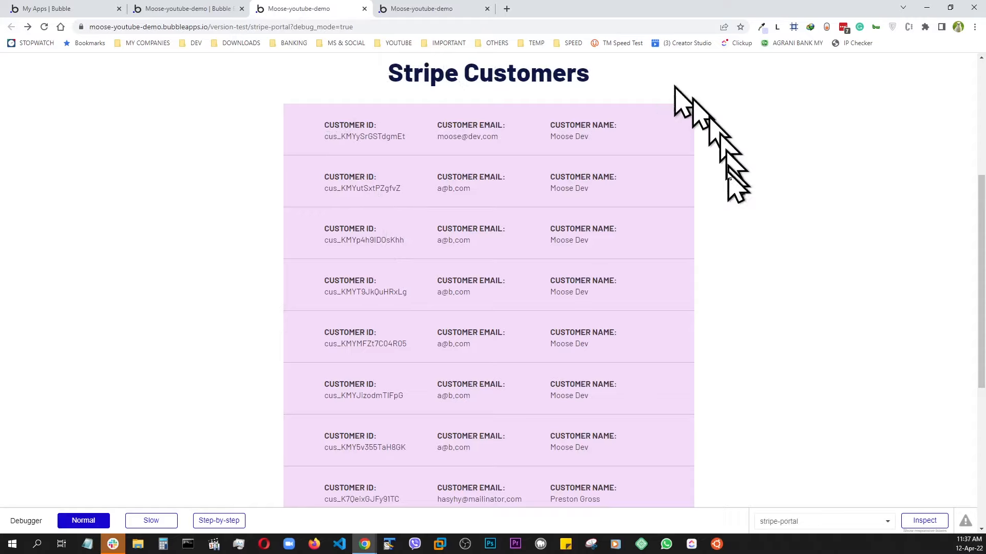
pyautogui.scroll(-3, 344, 158)
pyautogui.scroll(-7, 356, 205)
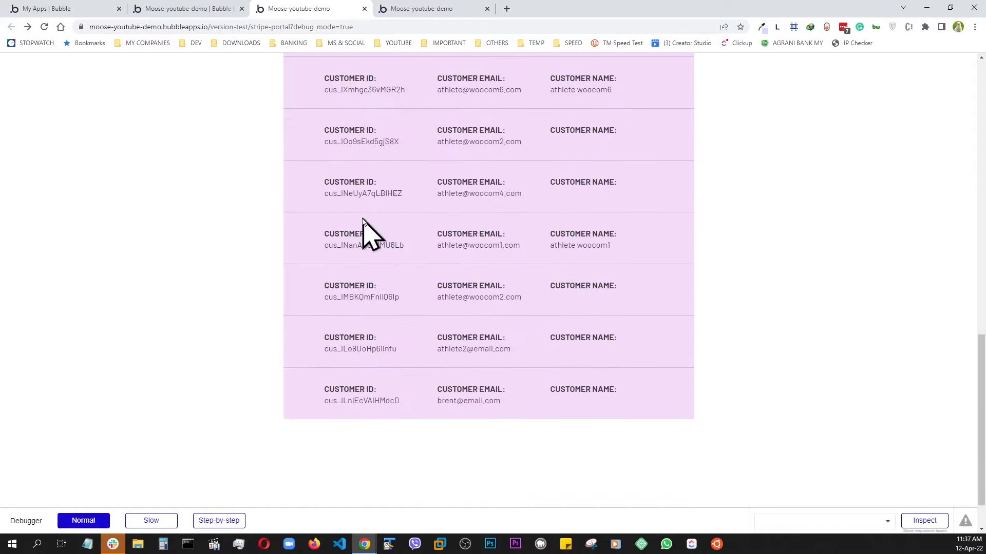
pyautogui.scroll(15, 362, 219)
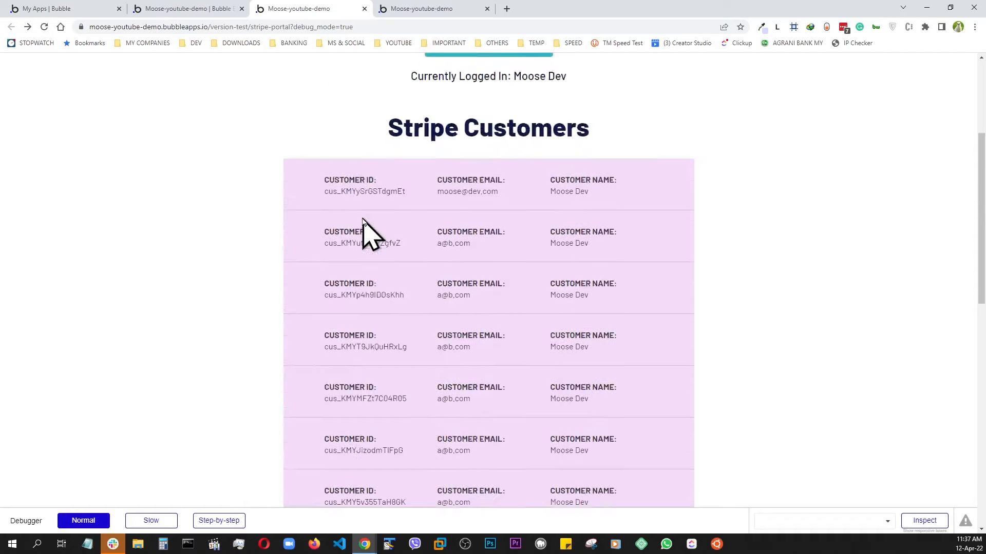
pyautogui.scroll(-4, 363, 218)
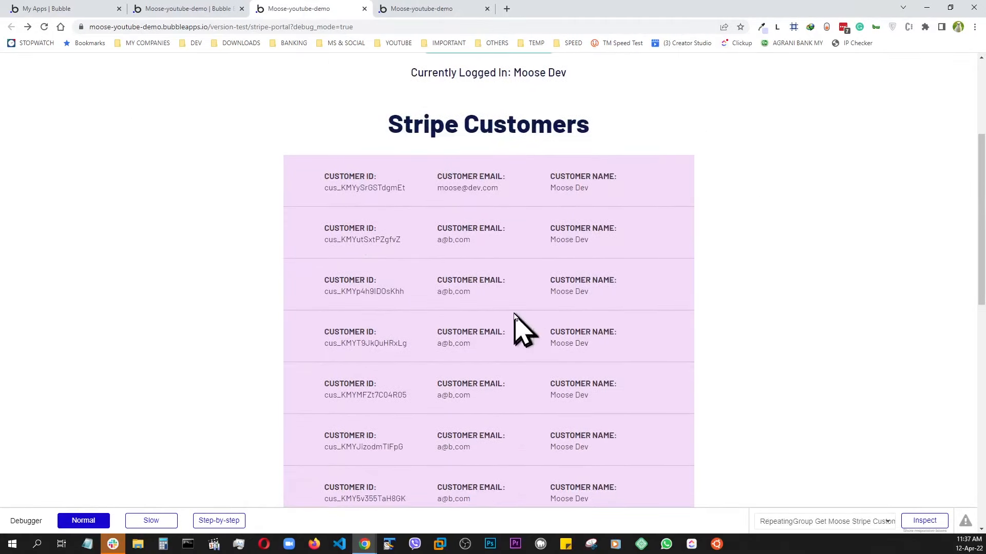
# Open the Stripe dashboard's test-mode Customers list and look through the customers.
pyautogui.click(197, 10)
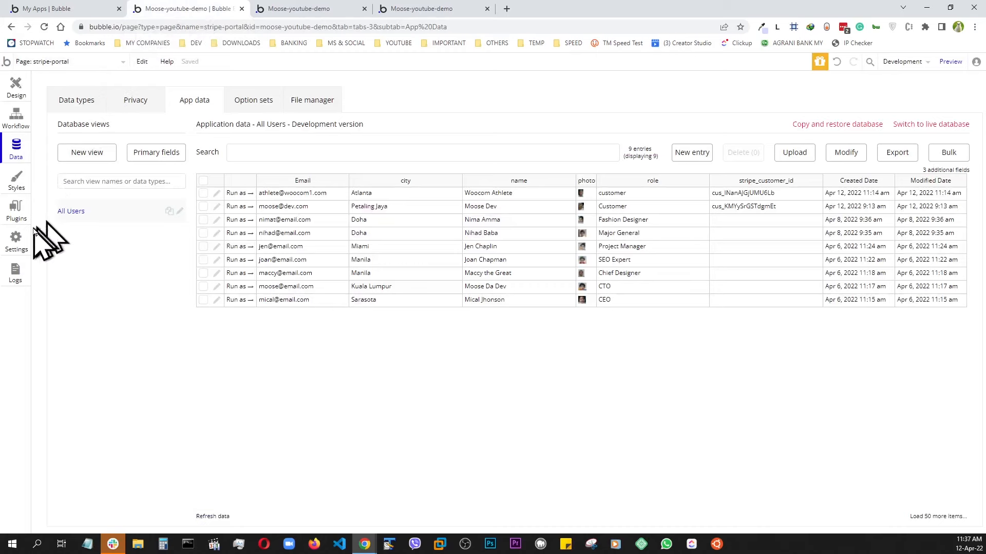
pyautogui.click(16, 211)
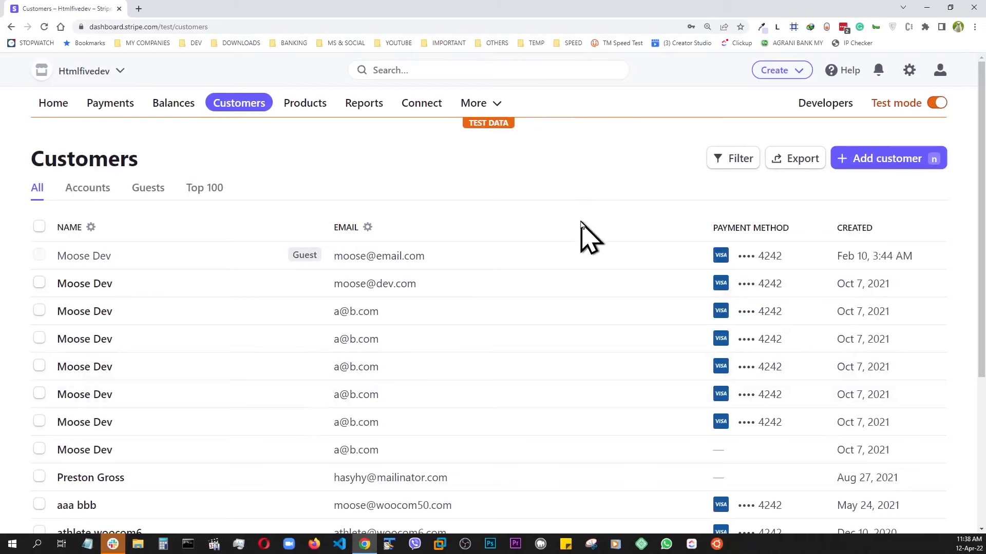
pyautogui.scroll(-5, 440, 200)
pyautogui.scroll(5, 434, 211)
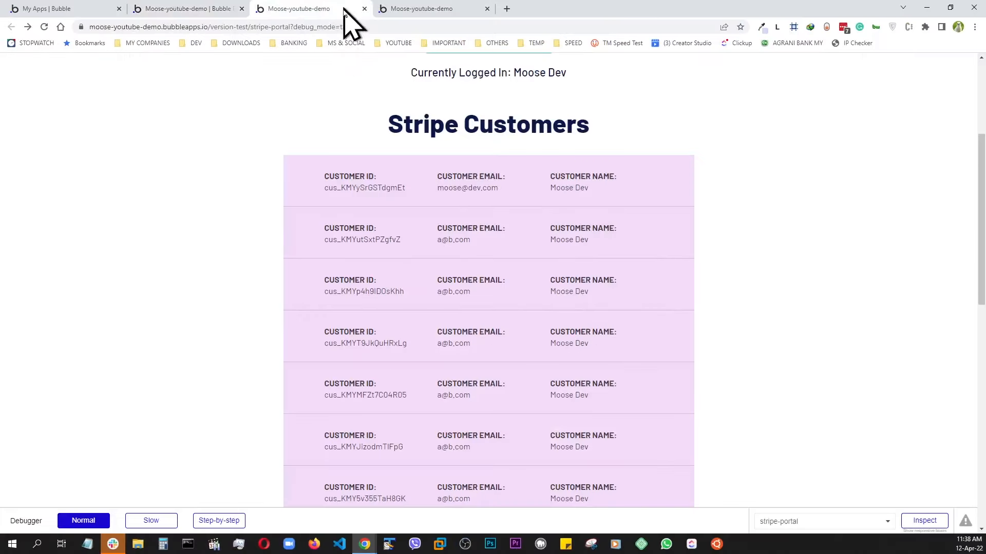
pyautogui.scroll(4, 369, 131)
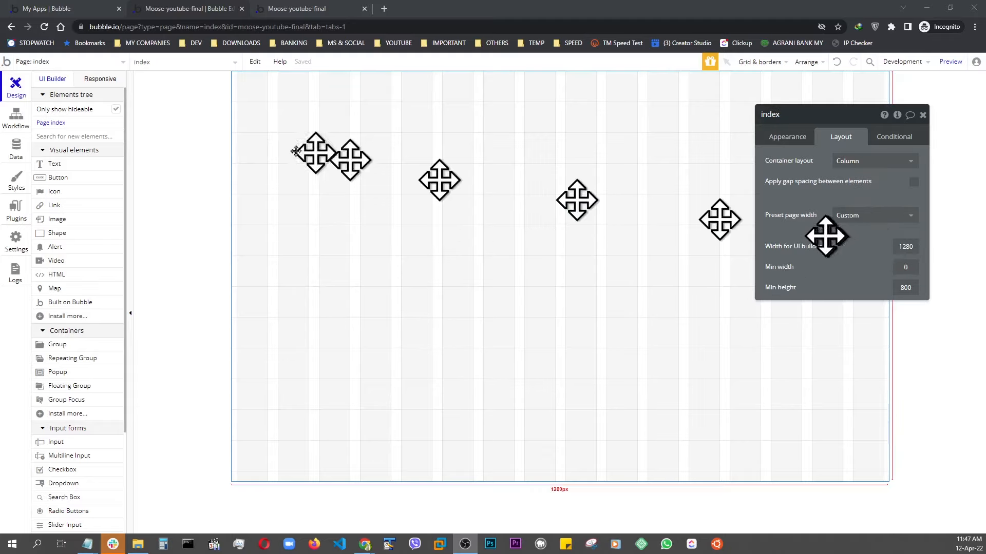
# Create a new page named stripe-custmer-portal, cloned from the index page.
pyautogui.click(86, 80)
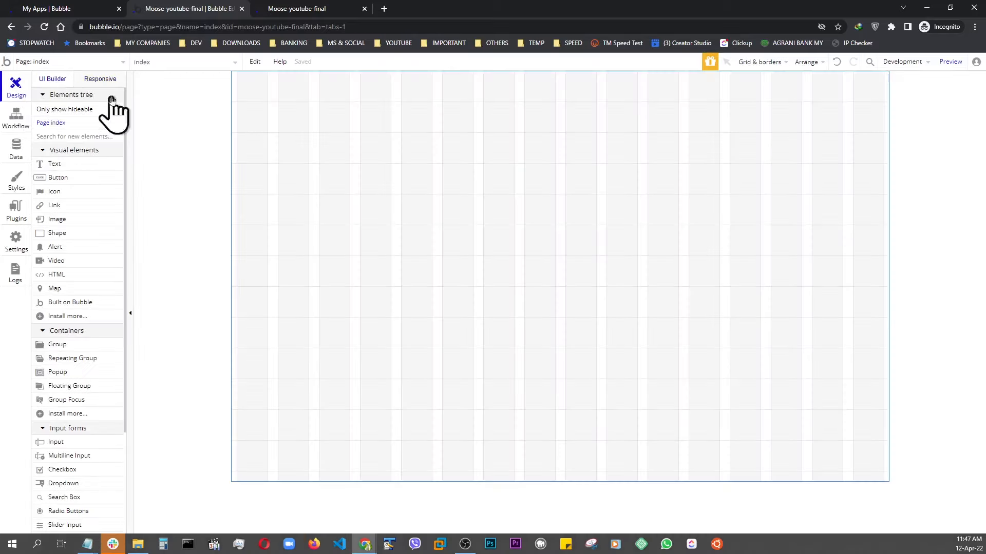
pyautogui.doubleClick(738, 189)
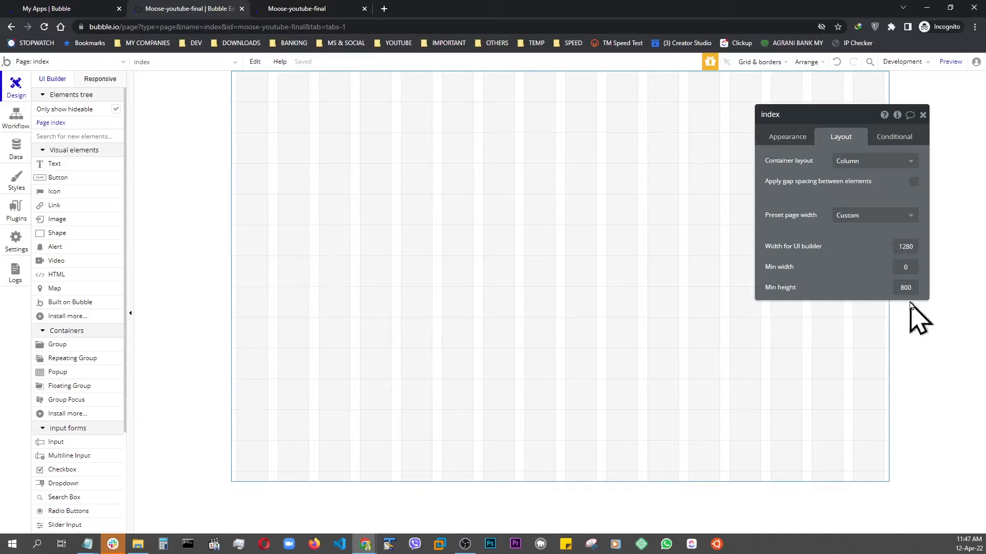
pyautogui.click(47, 63)
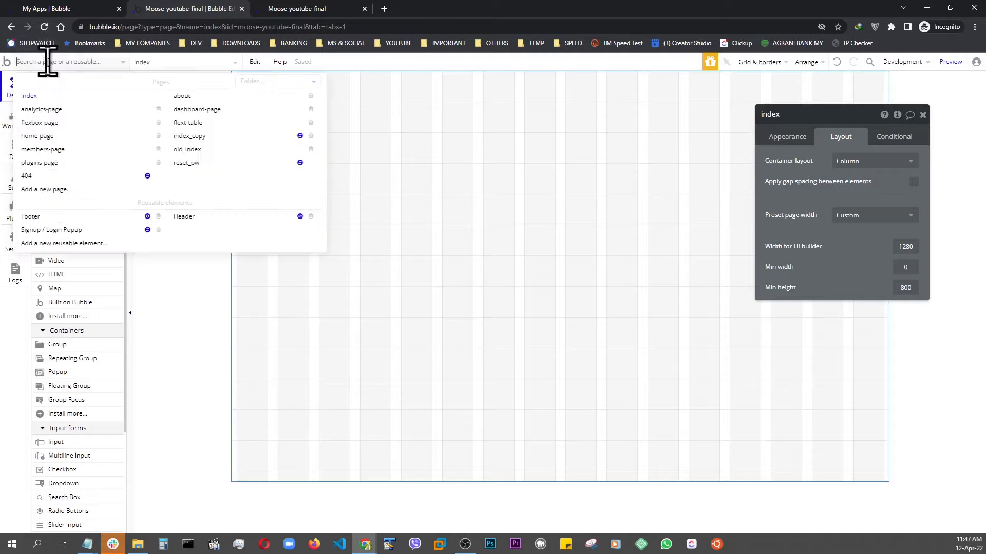
pyautogui.click(47, 190)
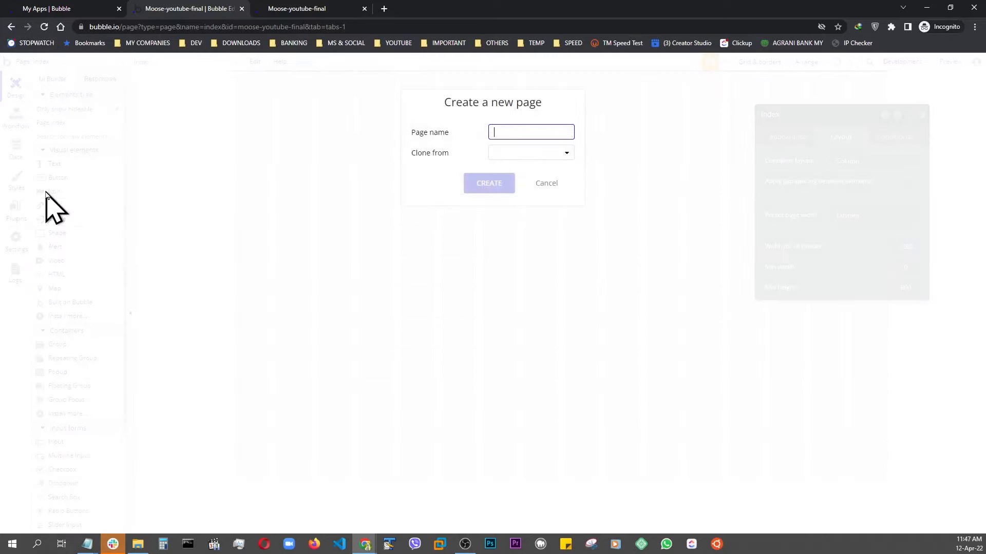
pyautogui.write('stripe-custmer')
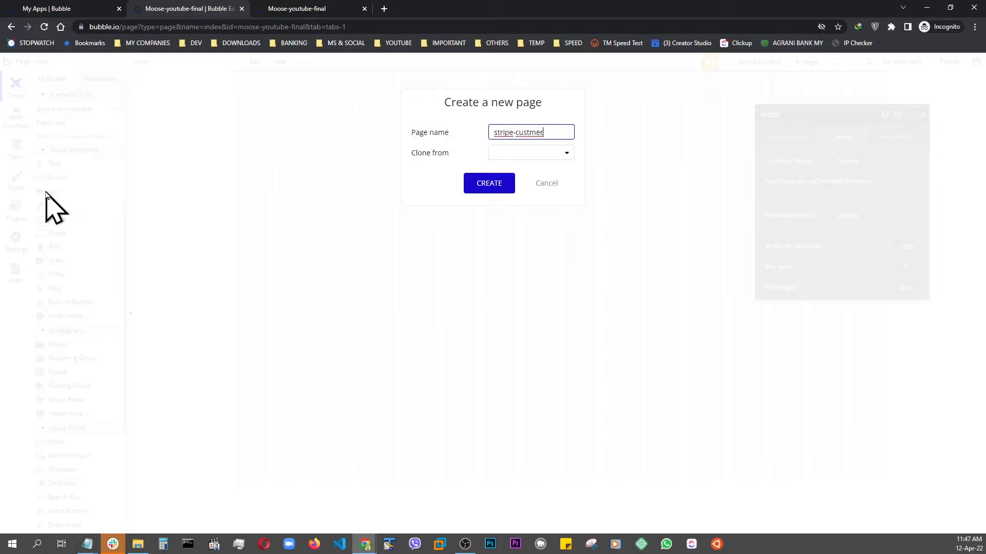
pyautogui.write('-portal')
pyautogui.click(528, 152)
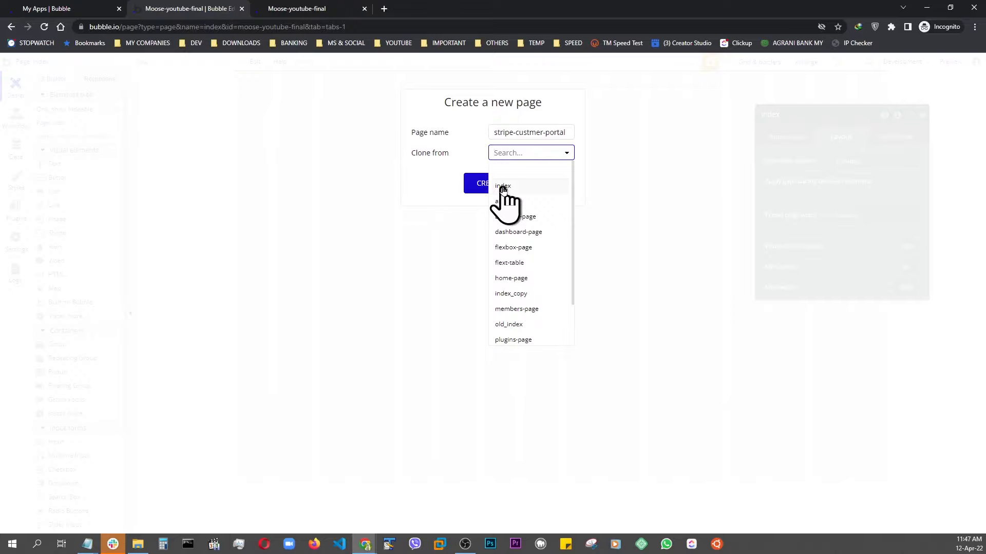
pyautogui.click(503, 187)
pyautogui.click(483, 184)
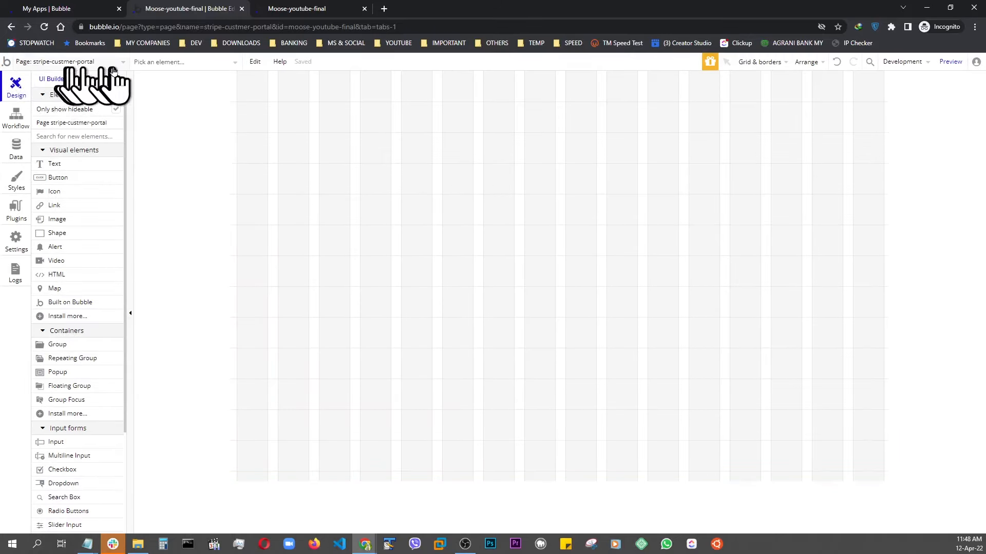
# Add a text element styled H1 Heading - Dark reading "Stripe Customer Portal" at the top of the page.
pyautogui.doubleClick(363, 238)
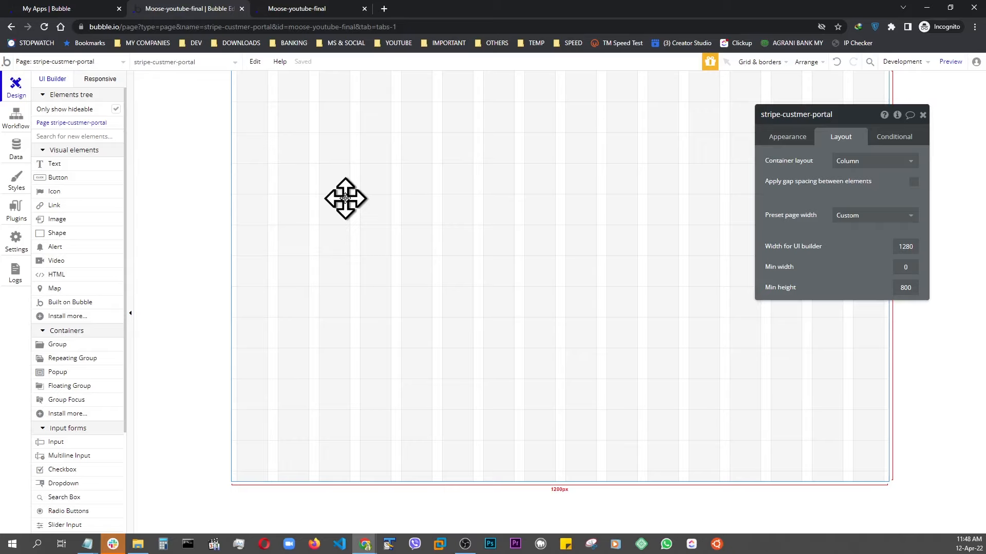
pyautogui.click(56, 164)
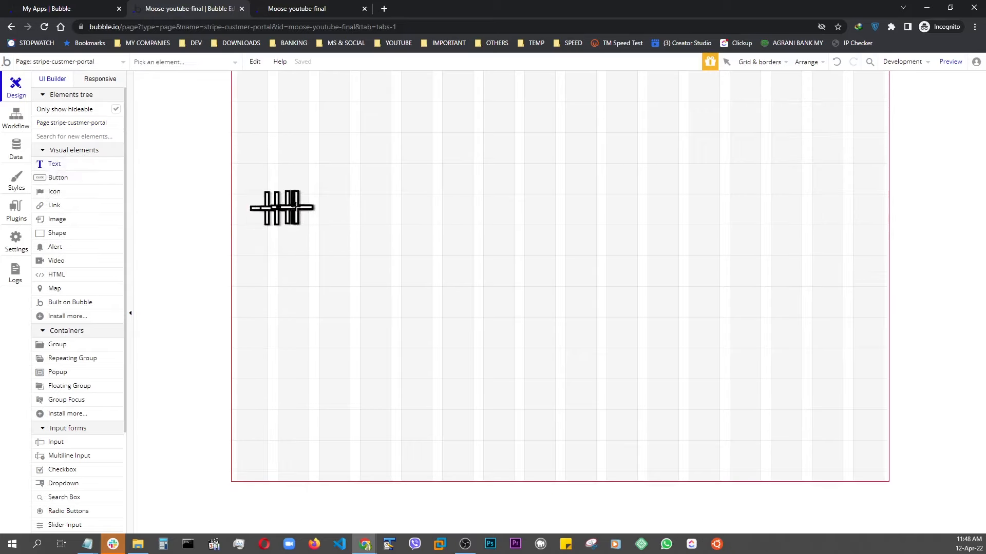
pyautogui.click(282, 207)
pyautogui.click(820, 296)
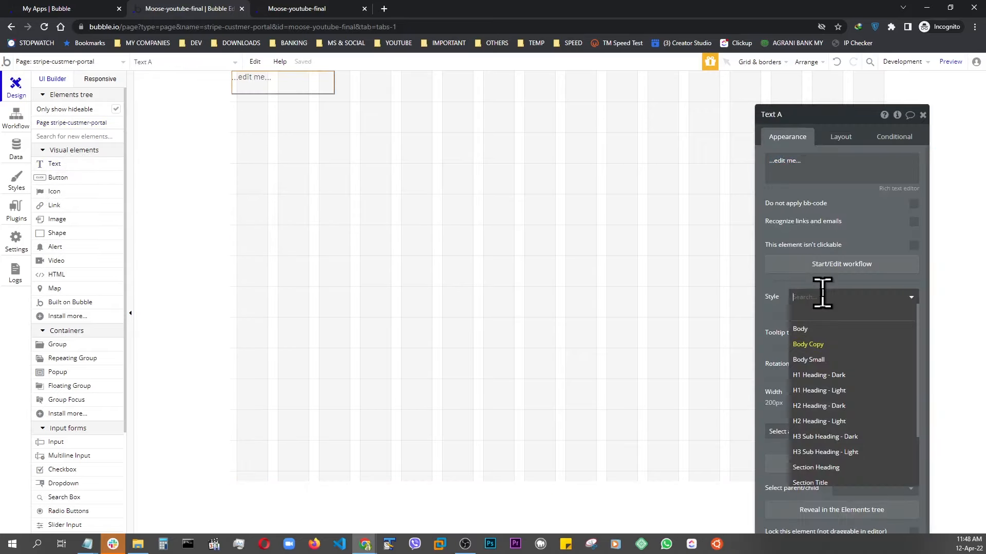
pyautogui.click(819, 375)
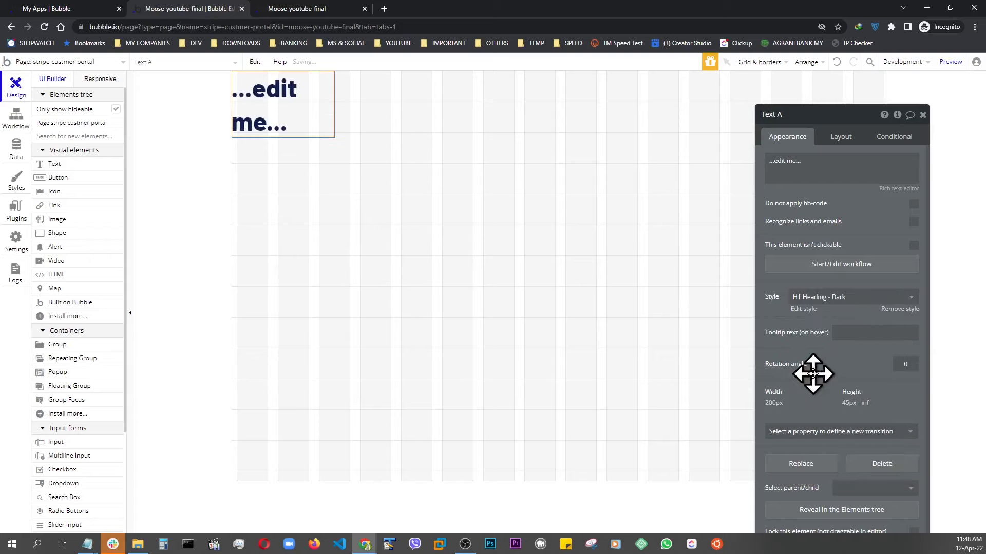
pyautogui.click(817, 167)
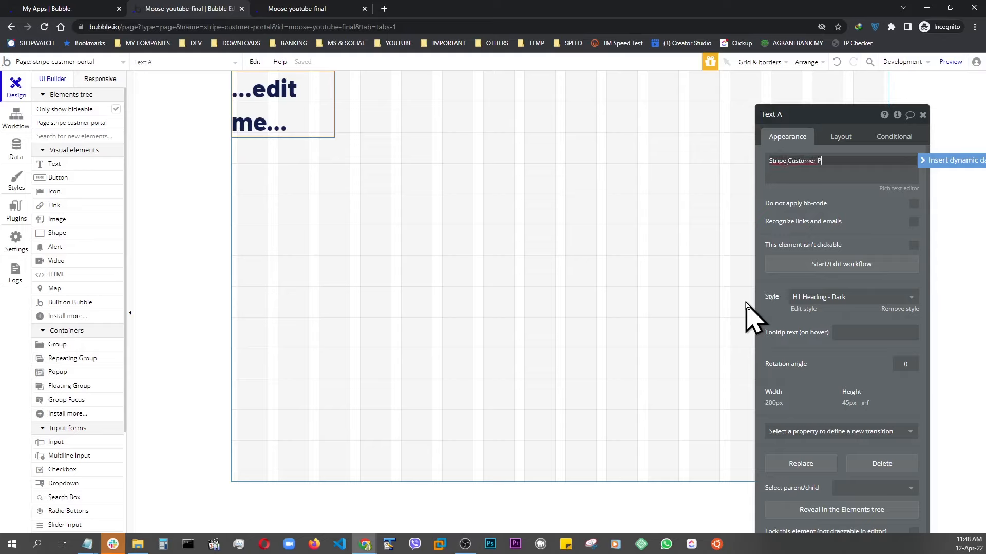
# Make the heading stretch full width, detach its style, and center its text.
pyautogui.click(842, 137)
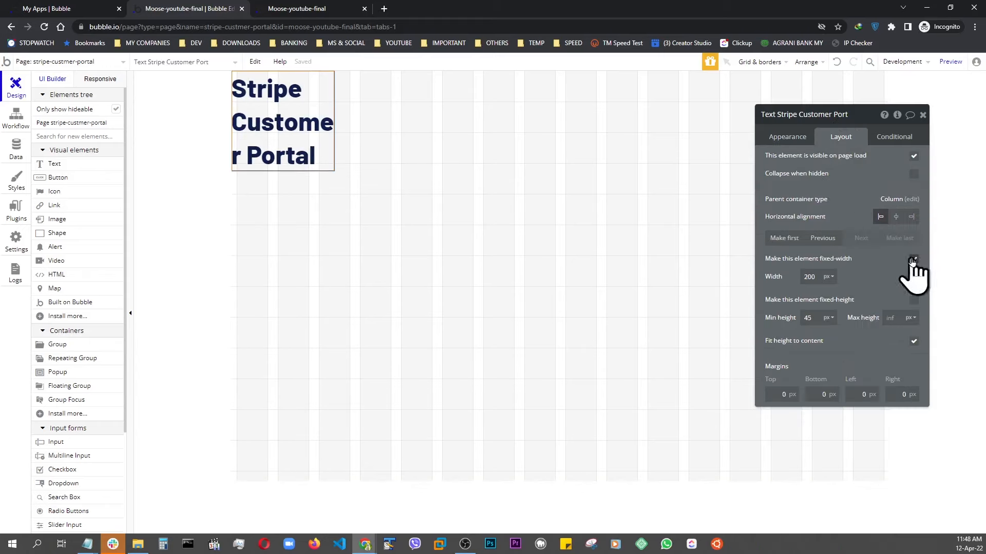
pyautogui.click(914, 259)
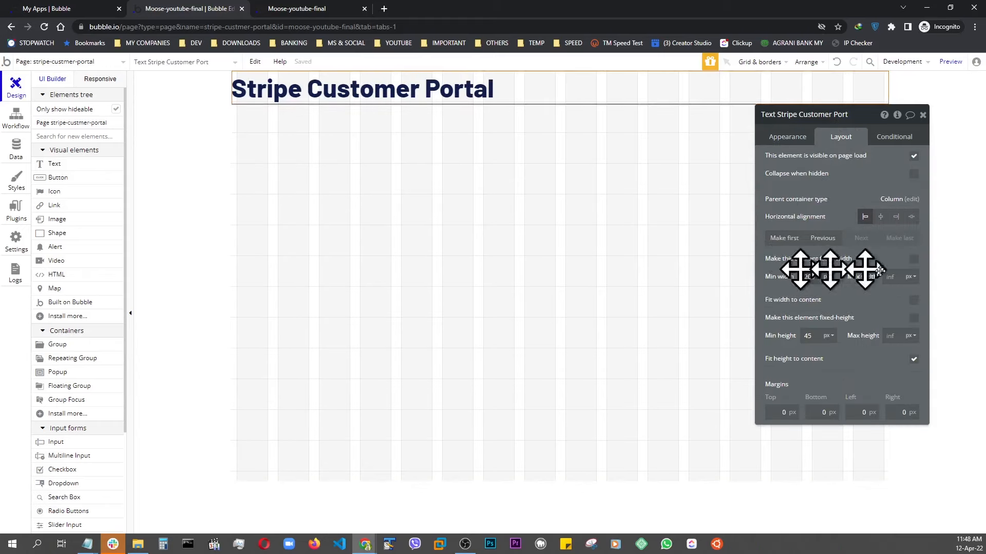
pyautogui.click(796, 142)
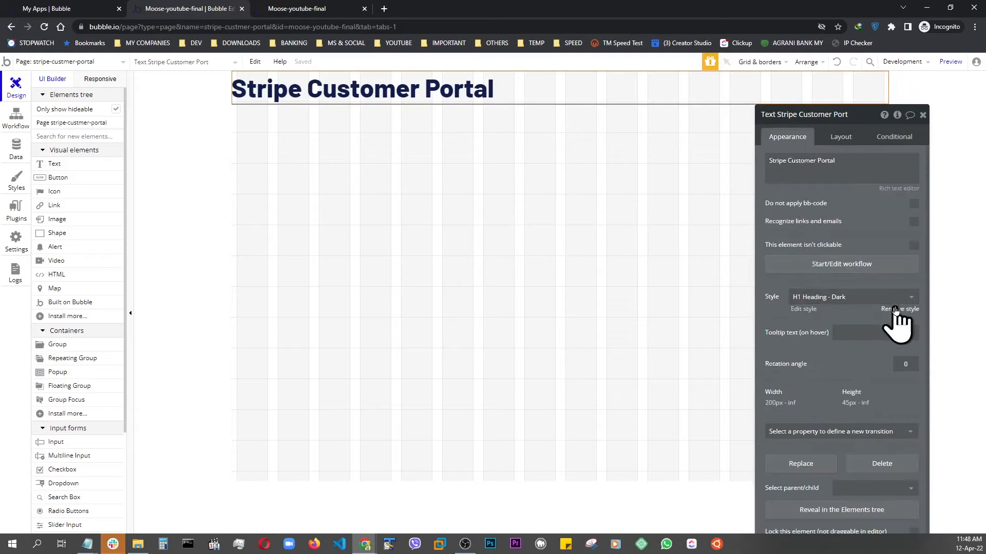
pyautogui.click(843, 369)
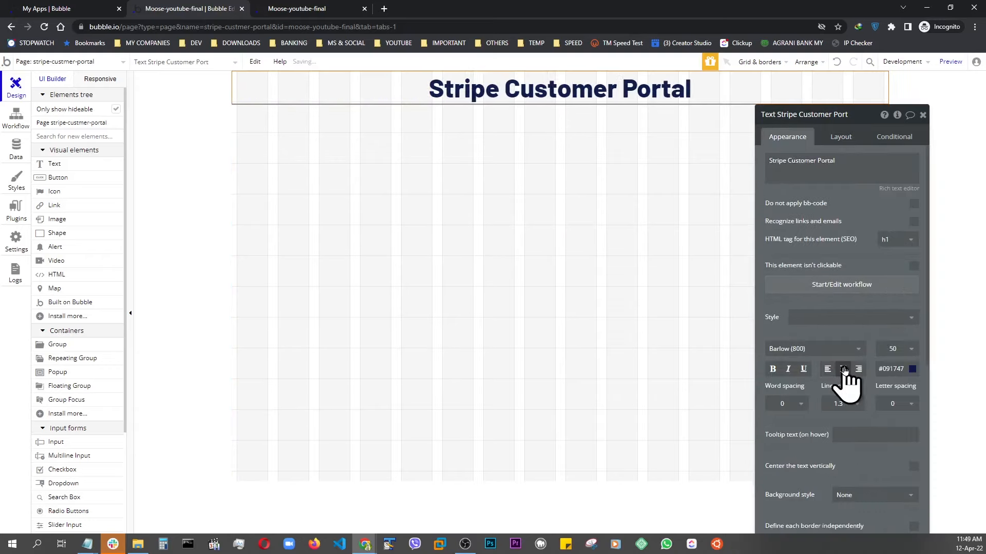
# Give the heading a 50 px top margin and 30 px bottom margin, and preview the page.
pyautogui.moveTo(872, 114); pyautogui.dragTo(846, 77)
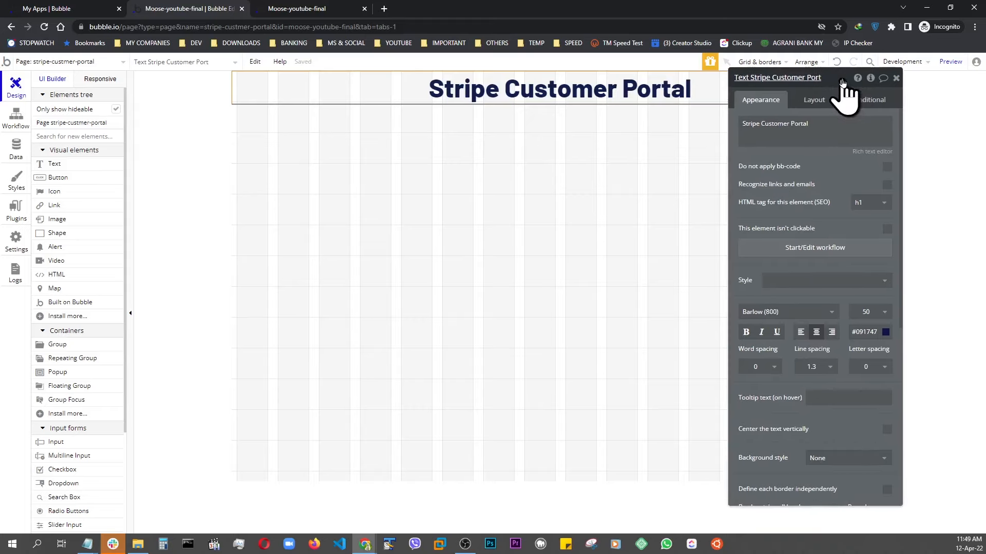
pyautogui.click(814, 102)
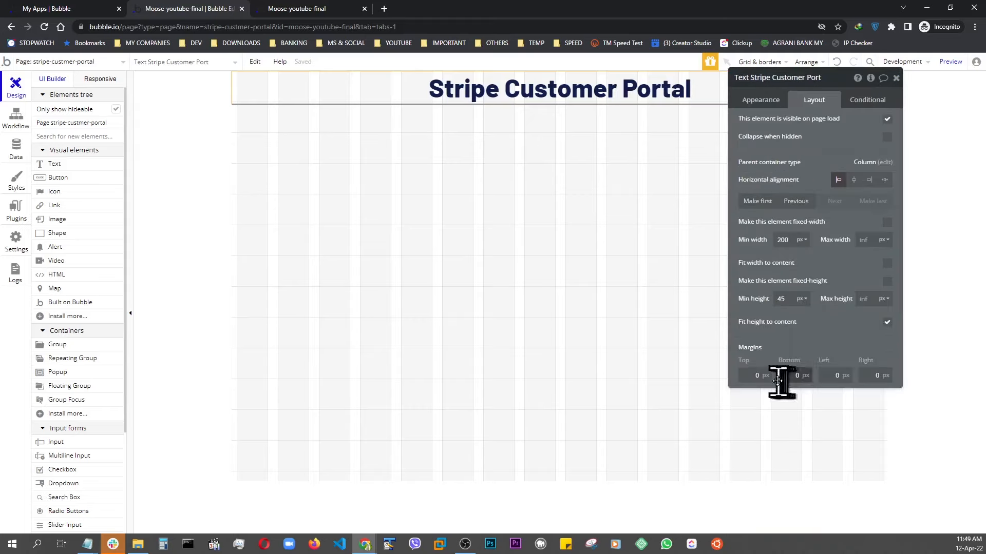
pyautogui.click(754, 375)
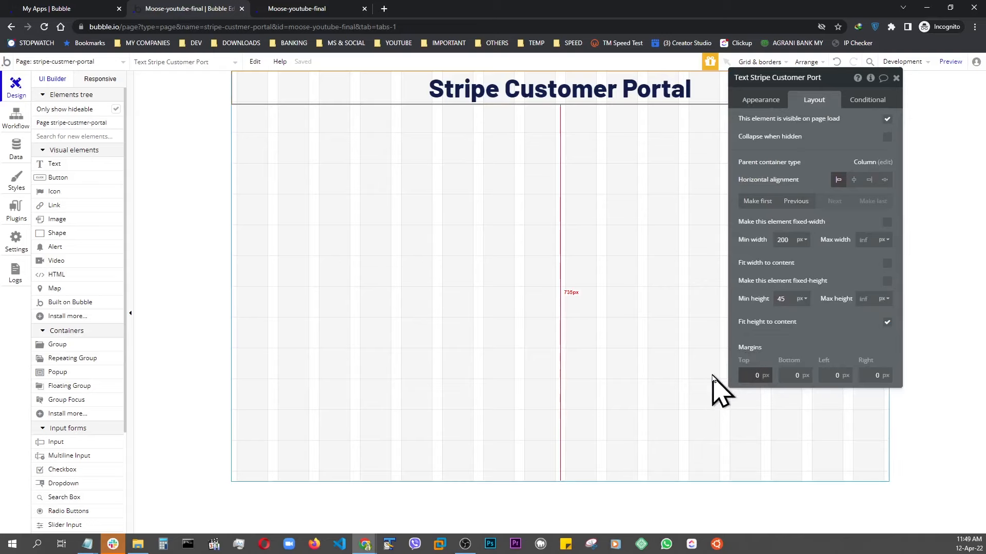
pyautogui.write('5')
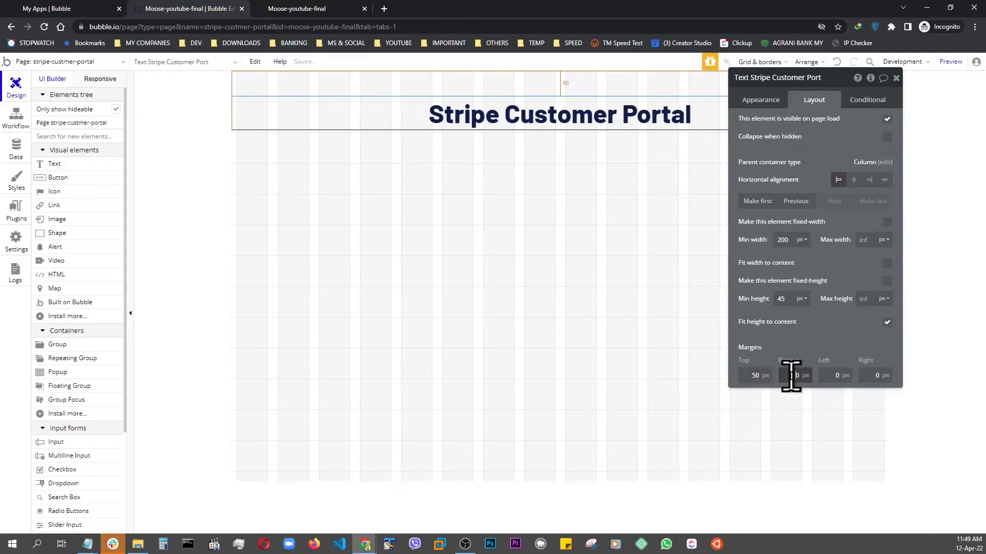
pyautogui.write('3')
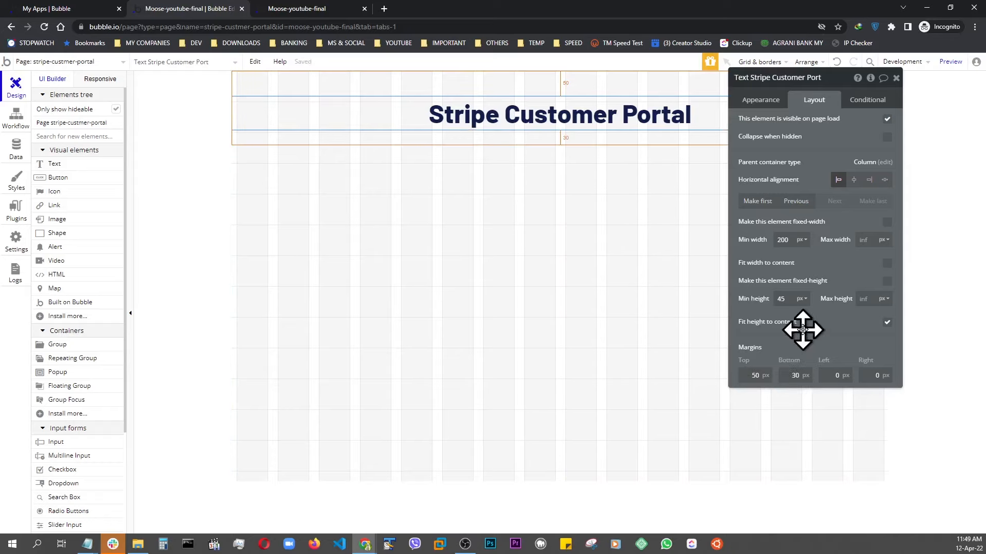
pyautogui.click(960, 62)
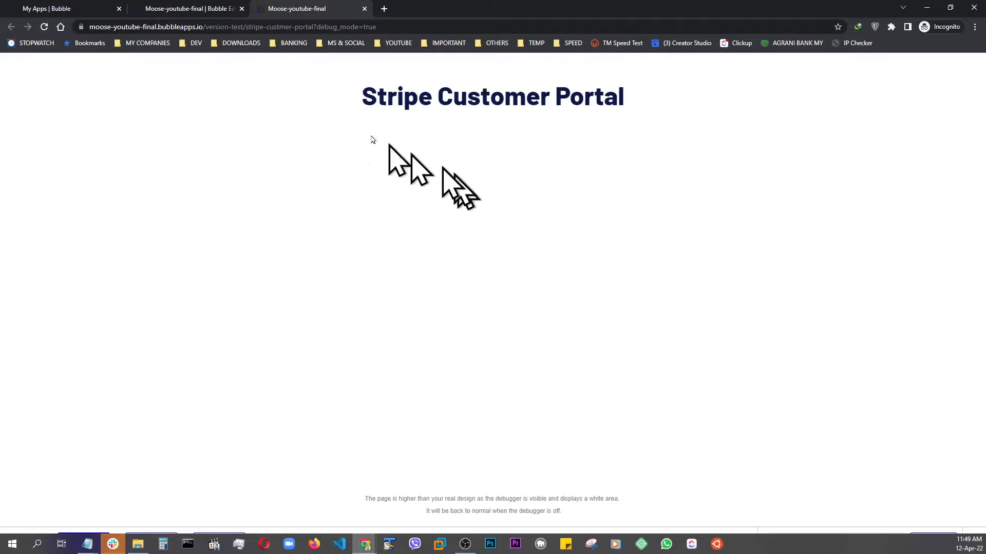
pyautogui.click(220, 16)
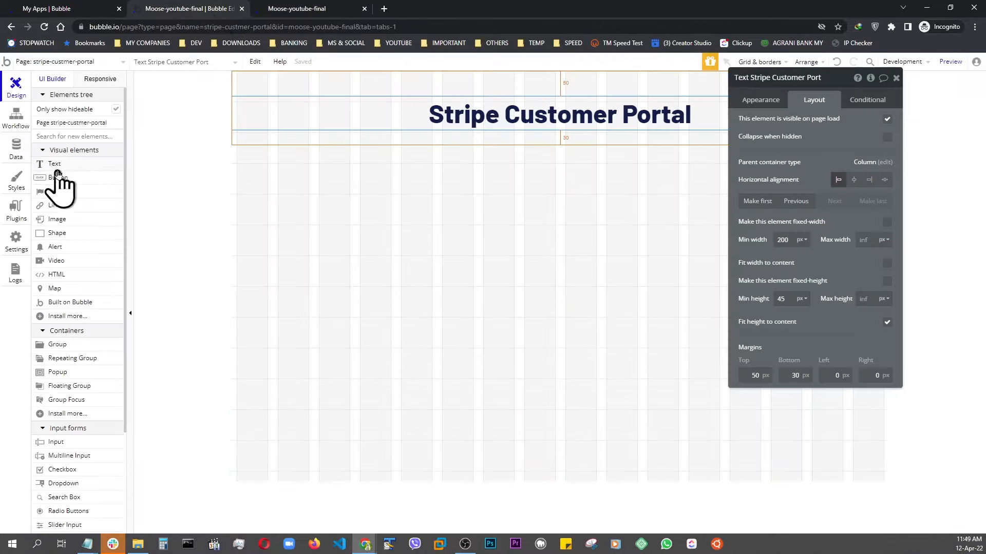
# Add a second text element styled H2 Heading - Dark reading "For" followed by the user's name.
pyautogui.moveTo(54, 169); pyautogui.dragTo(318, 210)
pyautogui.click(808, 261)
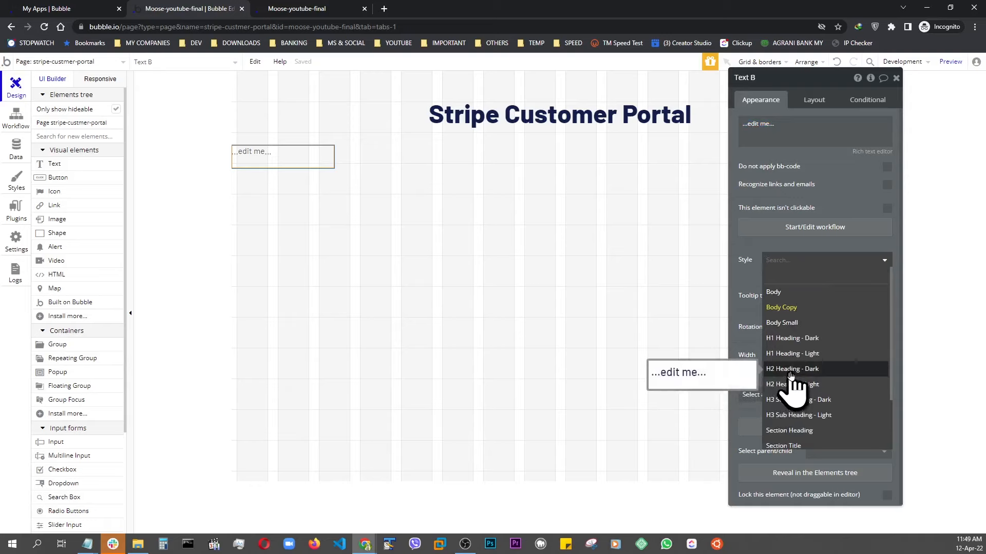
pyautogui.click(786, 370)
pyautogui.click(788, 126)
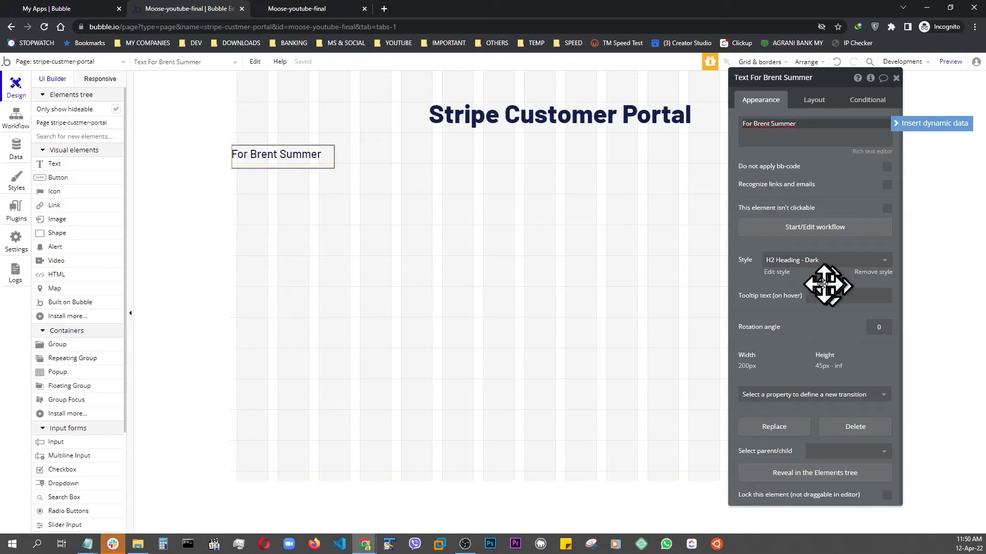
# Detach the subtitle's style, make it bold and centered, and let it stretch full width.
pyautogui.click(872, 275)
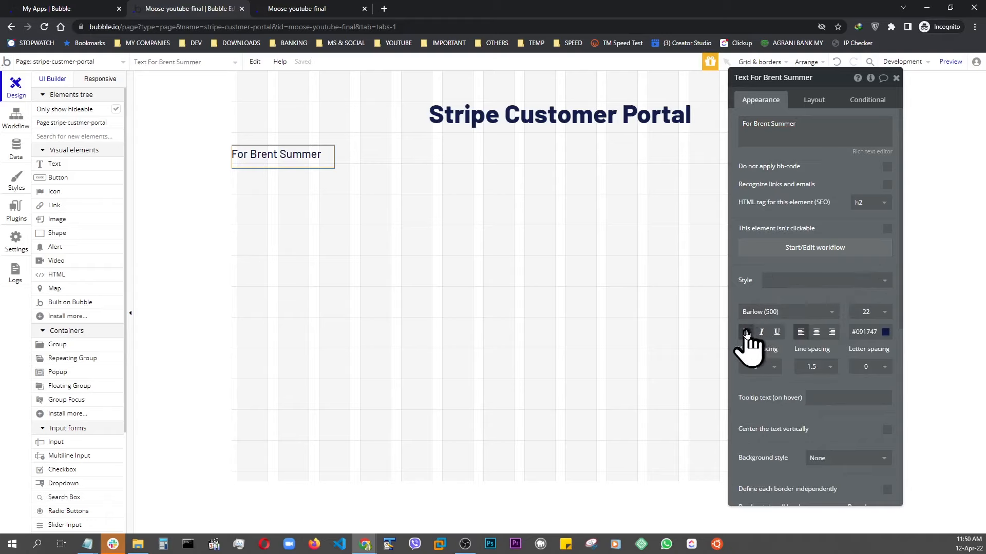
pyautogui.click(746, 333)
pyautogui.click(817, 338)
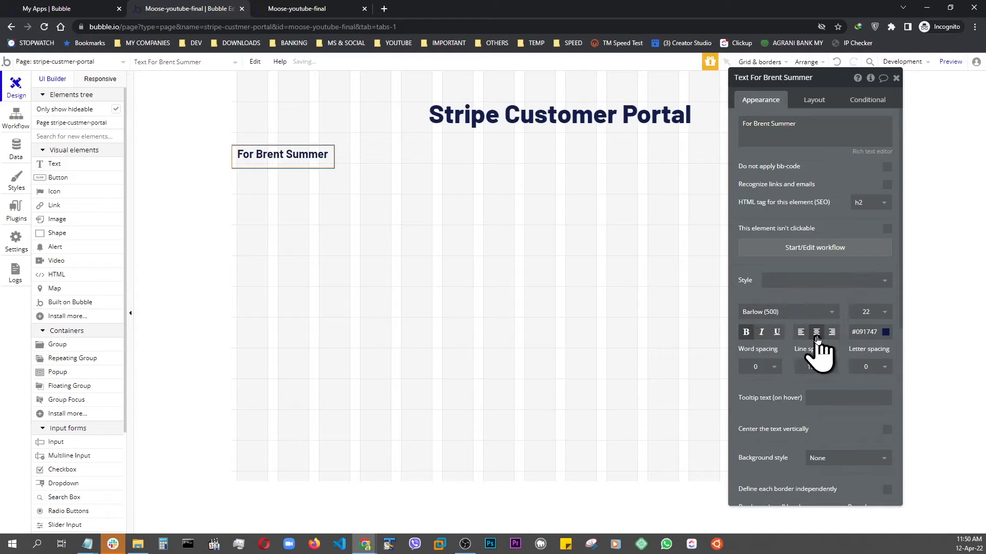
pyautogui.click(815, 102)
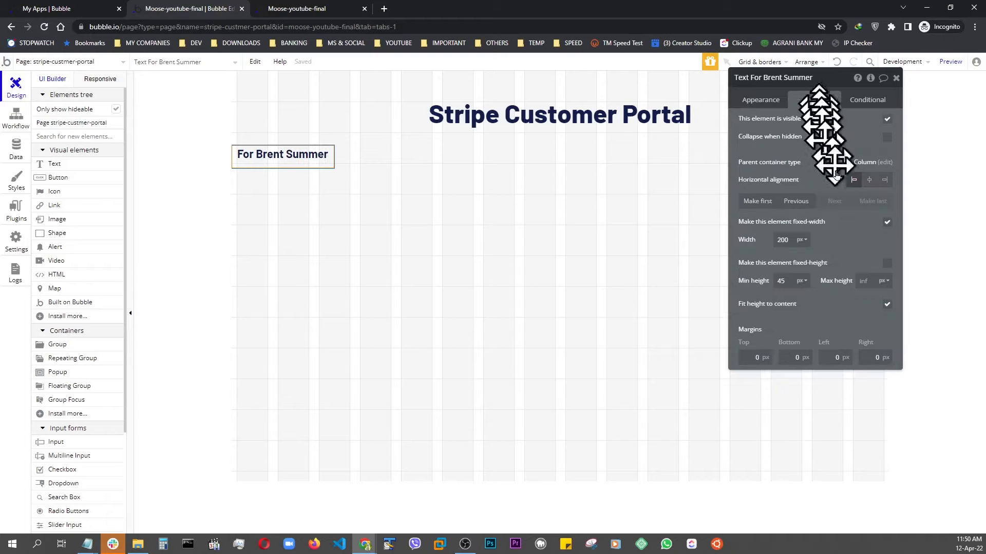
pyautogui.click(887, 224)
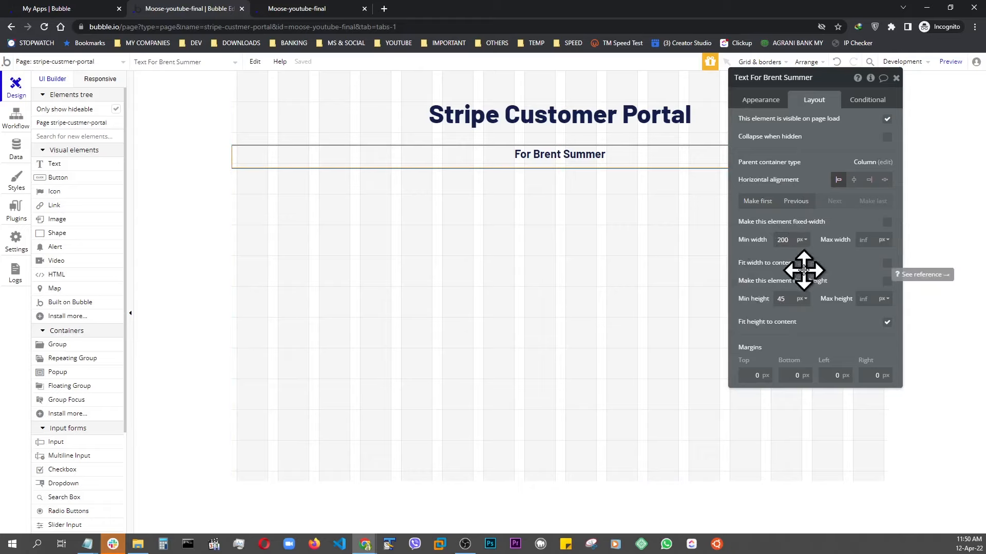
# Add a Manage Billing button below the subtitle with a 250 px width and 70 px minimum height.
pyautogui.click(67, 178)
pyautogui.click(349, 222)
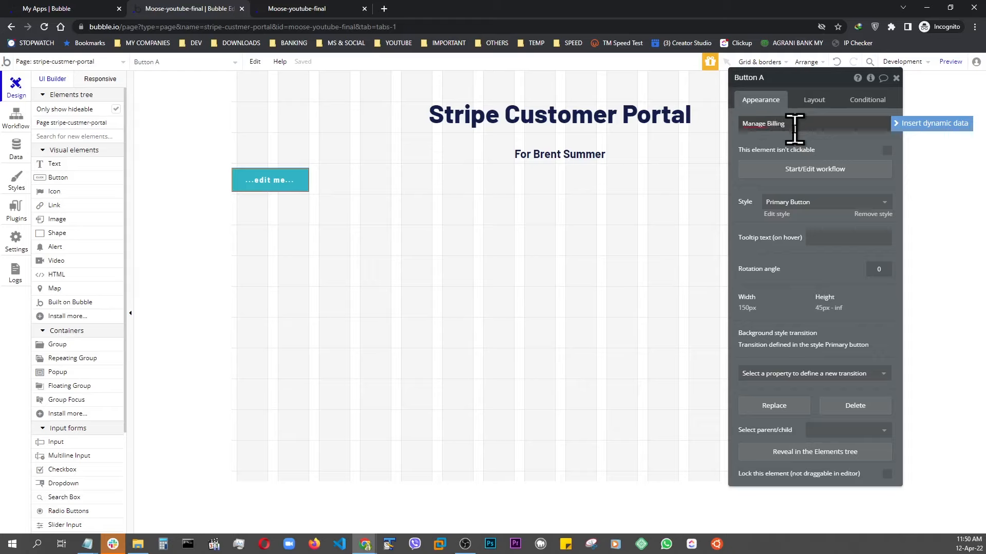
pyautogui.click(814, 100)
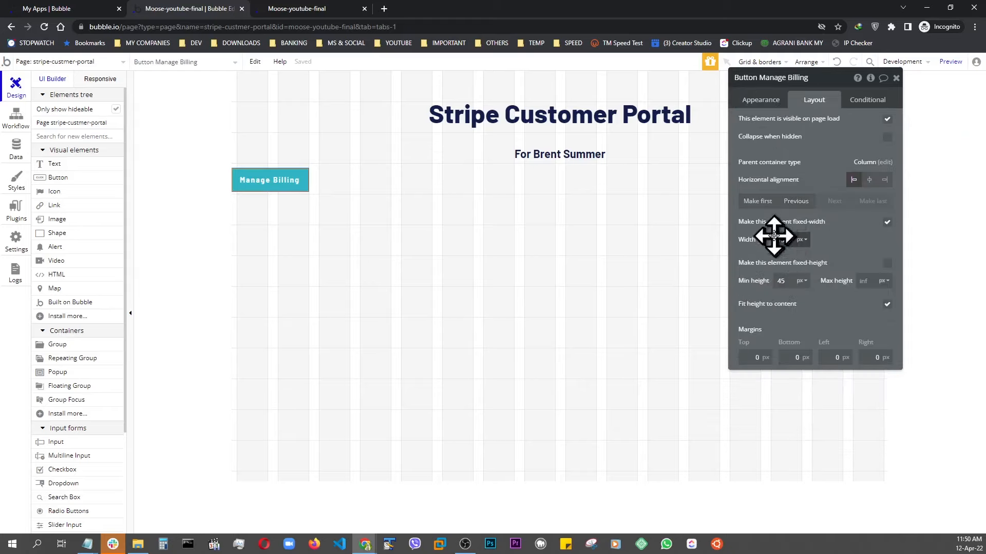
pyautogui.press('BackSpace')
pyautogui.write('250')
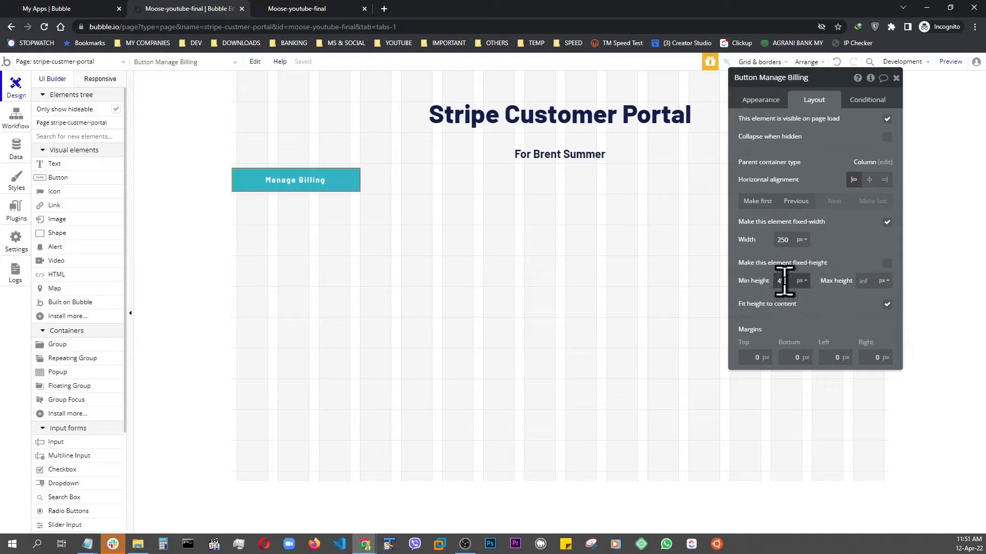
pyautogui.moveTo(787, 281); pyautogui.dragTo(765, 281)
pyautogui.write('7')
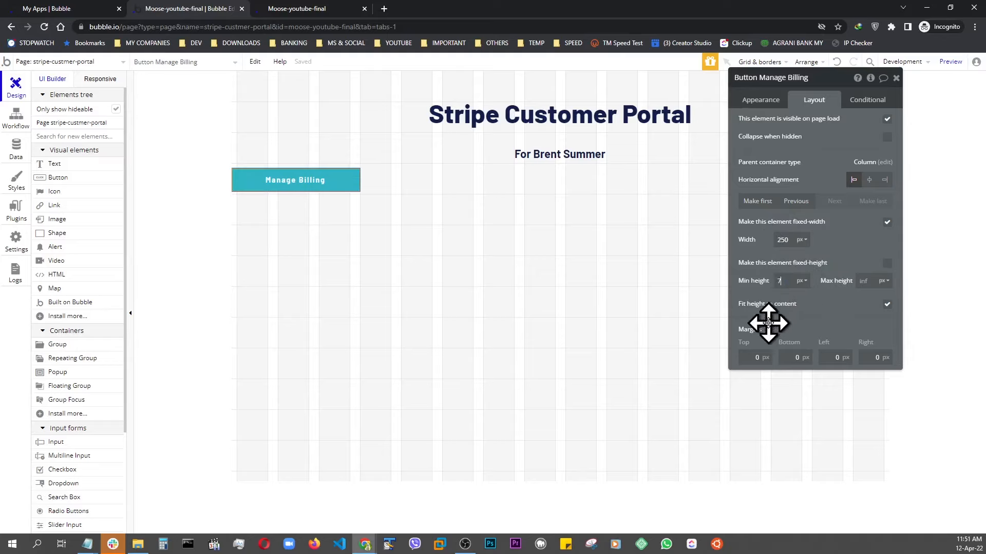
pyautogui.write('0')
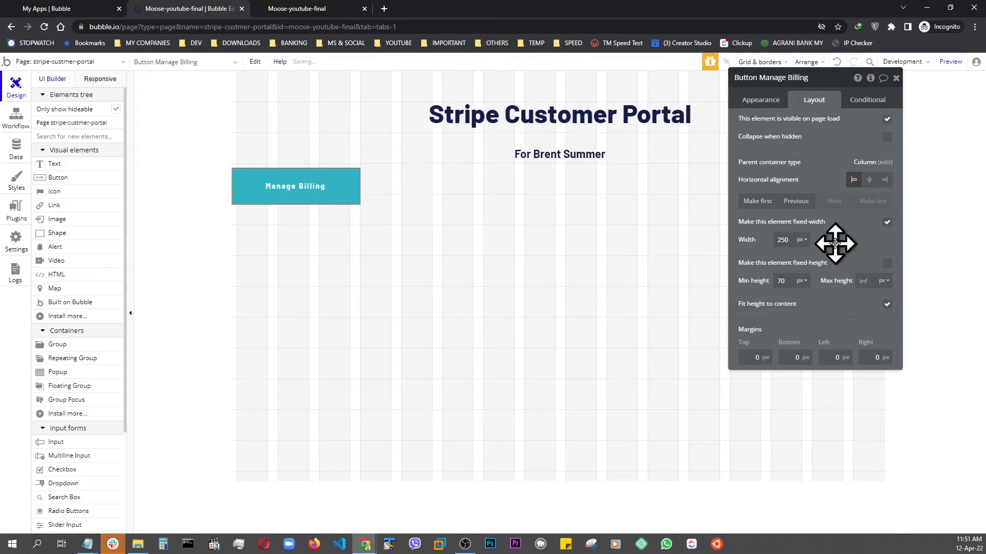
pyautogui.click(759, 106)
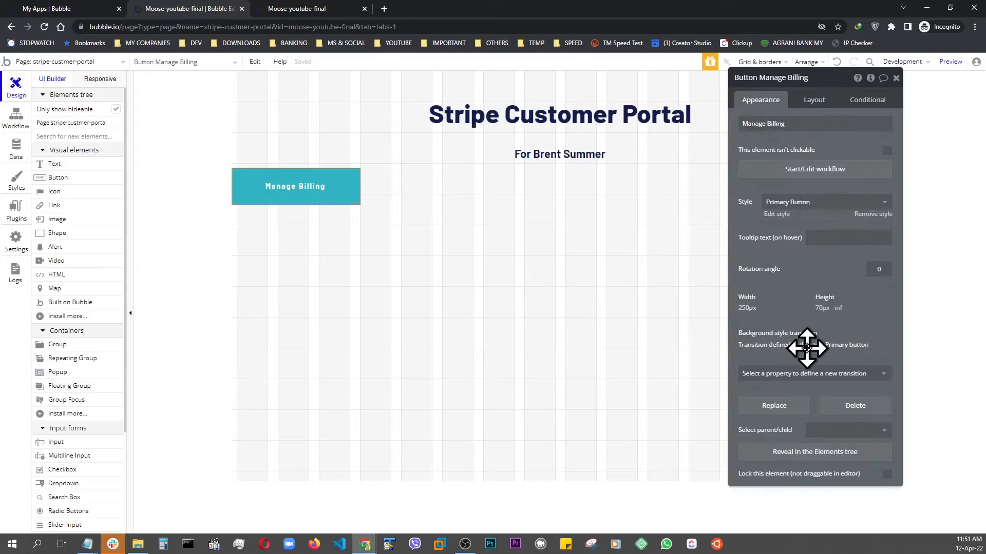
# Detach the Manage Billing button's style and set its corner roundness to 20.
pyautogui.click(868, 214)
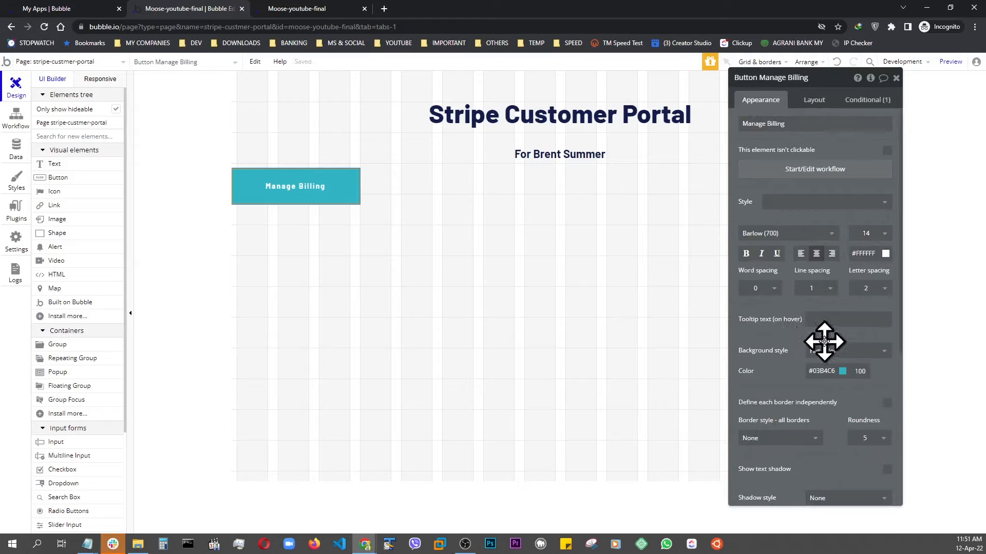
pyautogui.scroll(-2, 824, 341)
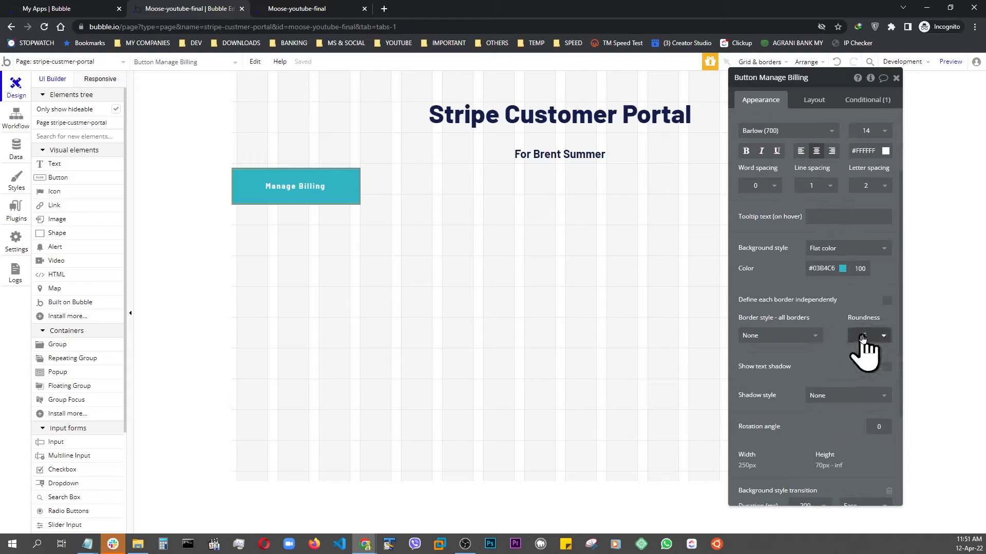
pyautogui.click(863, 338)
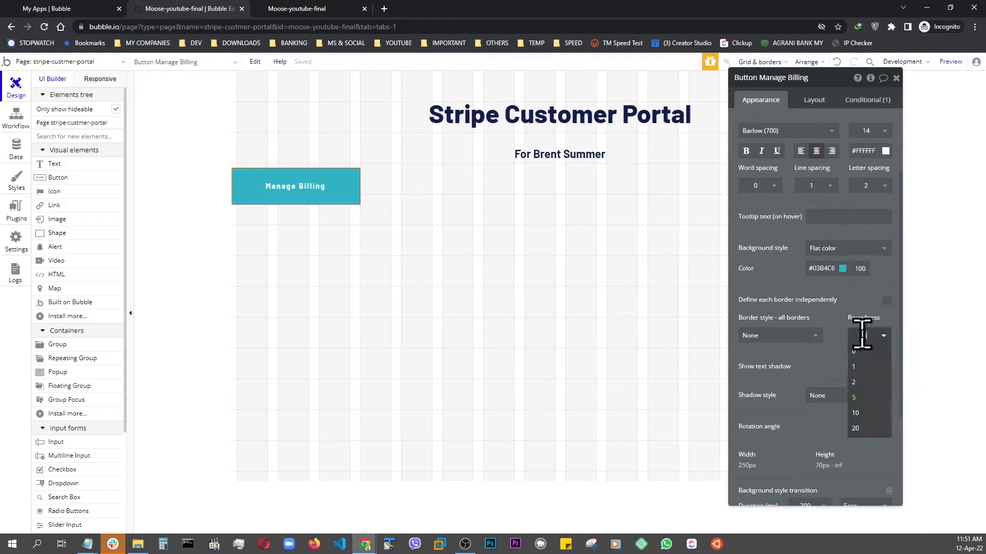
pyautogui.click(856, 428)
# Center the button horizontally on the page and preview the page in the browser.
pyautogui.click(812, 100)
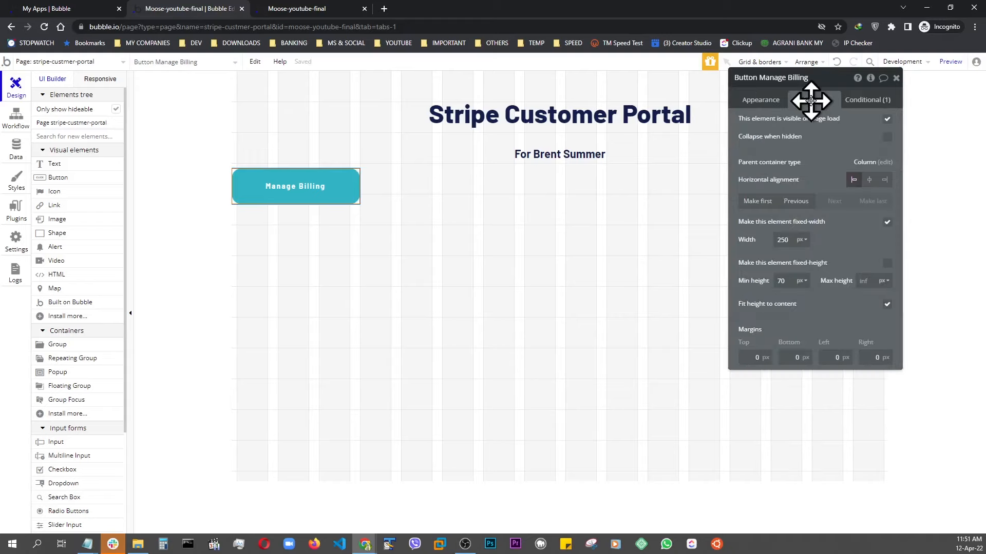
pyautogui.click(869, 180)
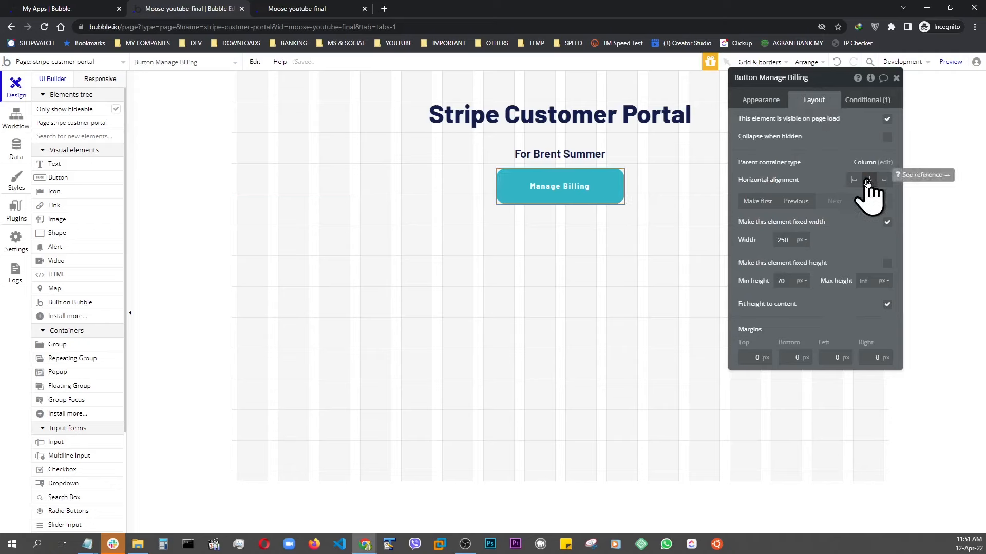
pyautogui.click(951, 62)
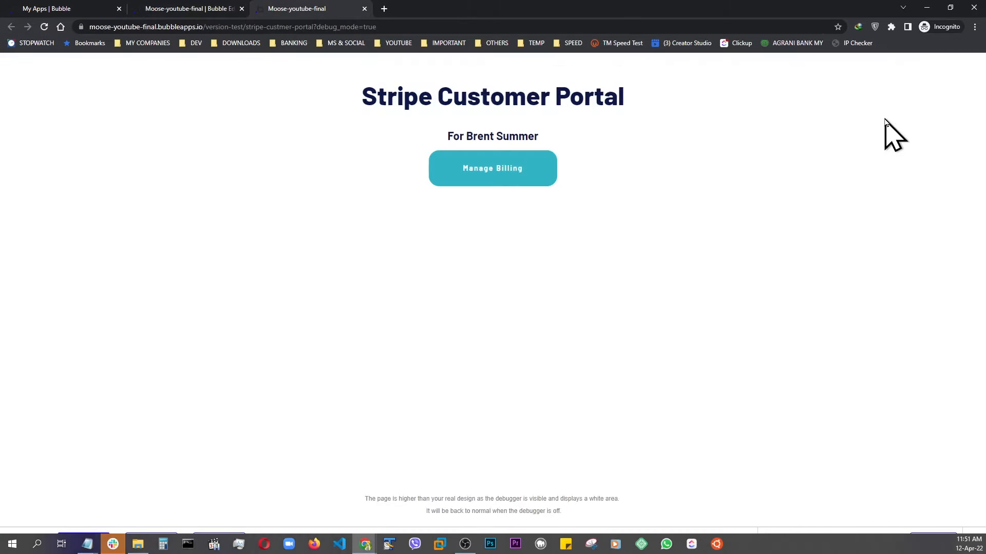
pyautogui.click(189, 8)
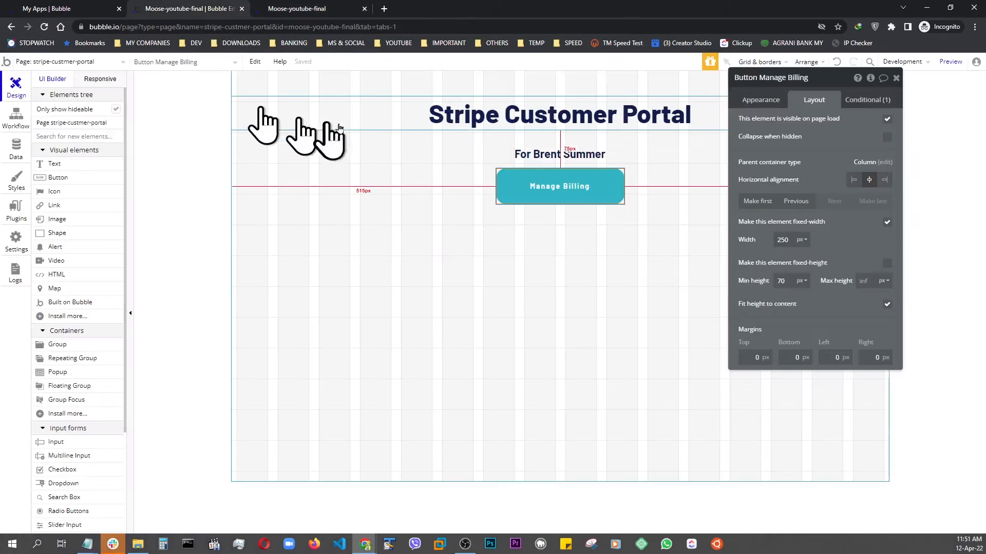
# Duplicate the subtitle text and the Manage Billing button.
pyautogui.click(548, 156)
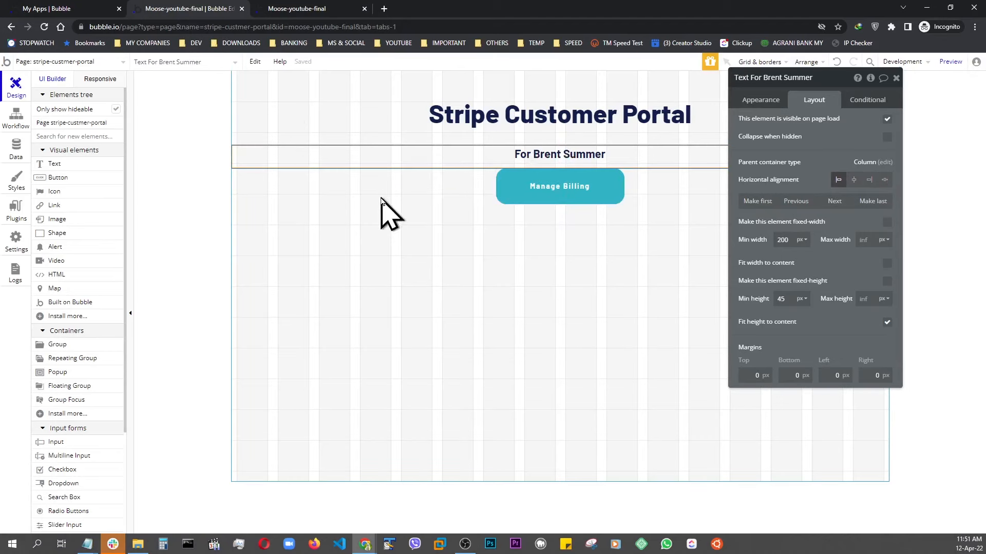
pyautogui.hotkey('ctrl', 'd')
pyautogui.click(520, 218)
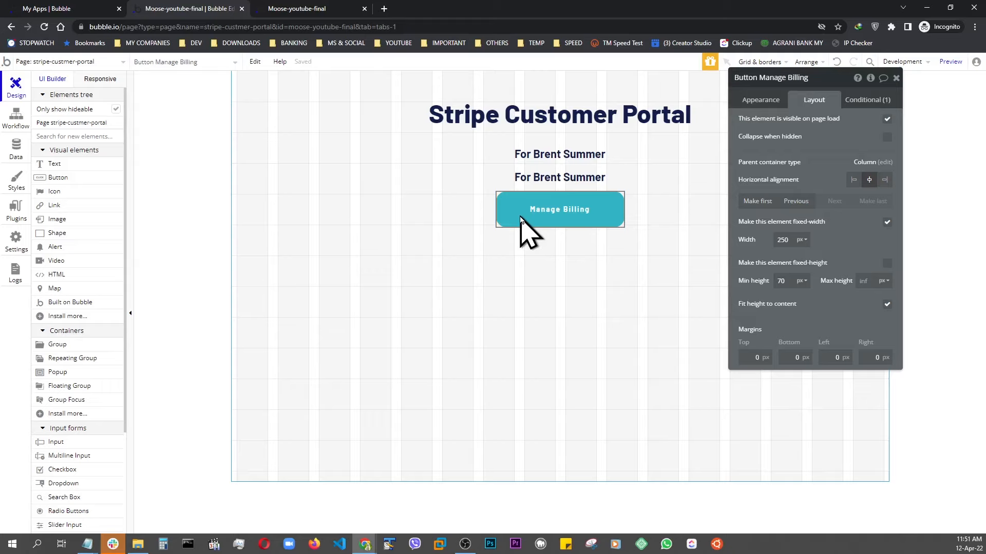
pyautogui.hotkey('ctrl', 'd')
# Move the duplicated subtitle below the first button and give it a 30 px top margin.
pyautogui.moveTo(520, 218); pyautogui.dragTo(558, 181)
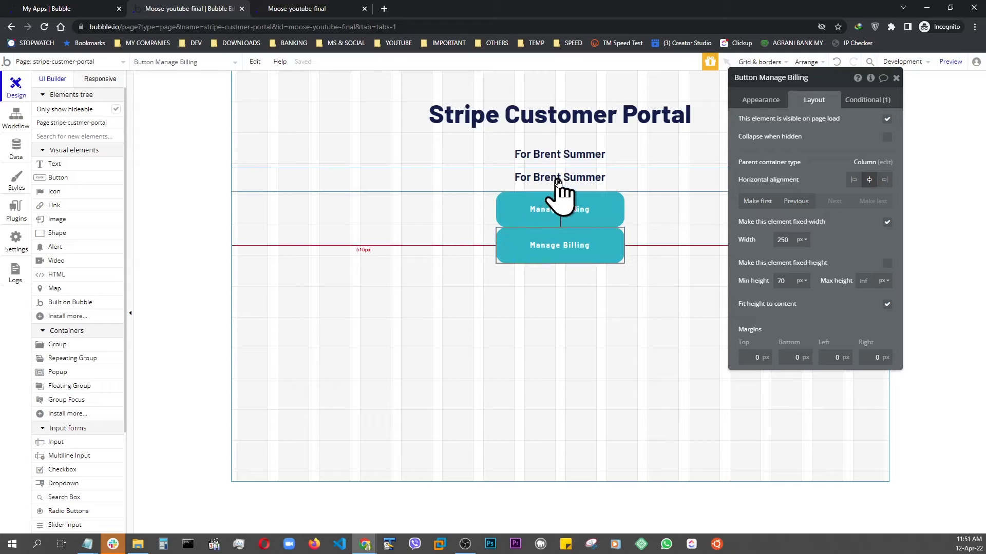
pyautogui.click(557, 176)
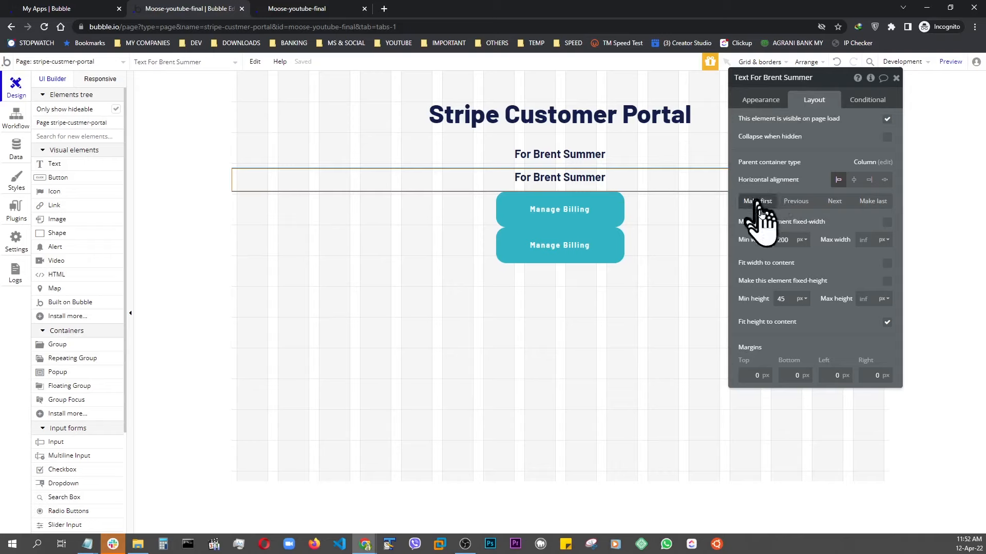
pyautogui.click(833, 202)
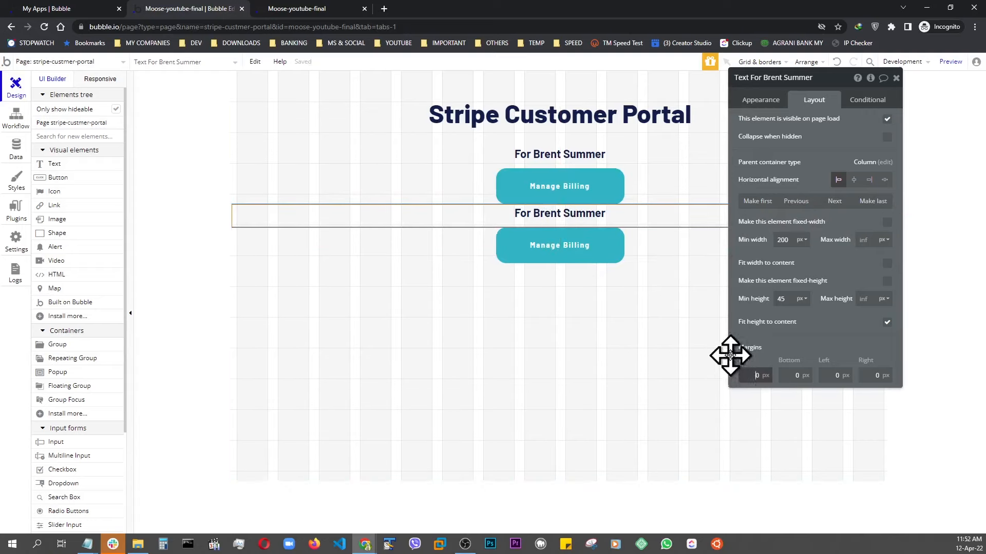
pyautogui.write('30')
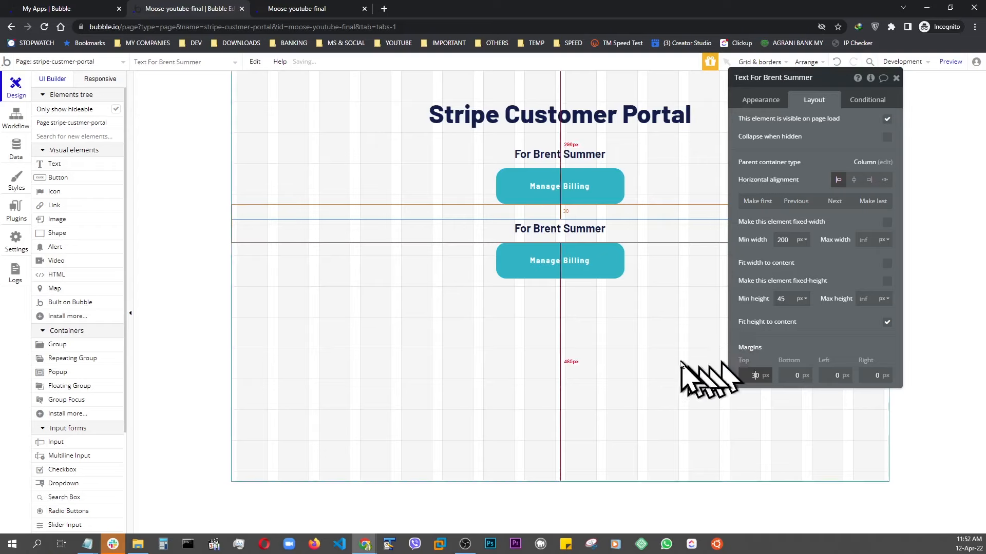
# Change the duplicated subtitle's text to "For Logged In User".
pyautogui.click(765, 101)
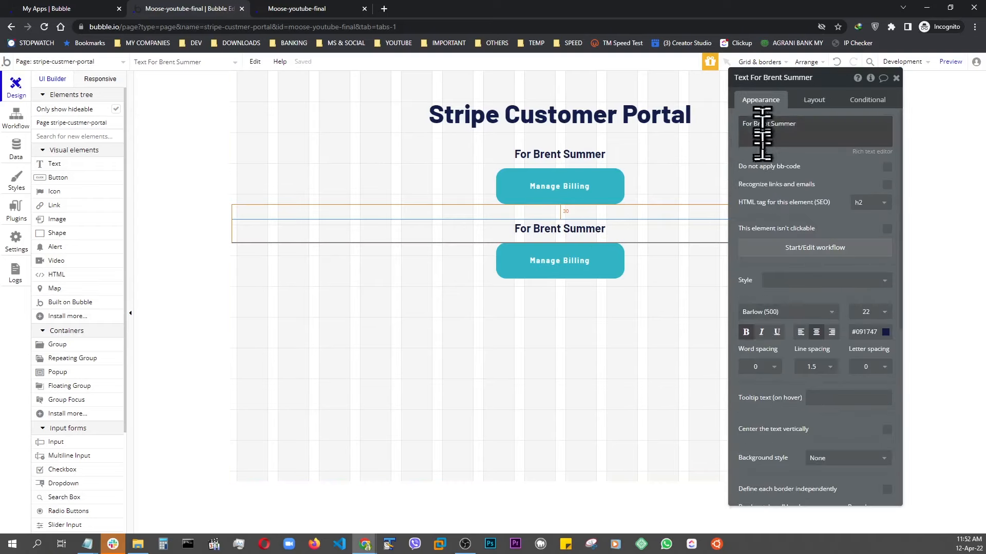
pyautogui.click(814, 130)
pyautogui.hotkey('ctrl', 'BackSpace')
pyautogui.hotkey('ctrl', 'BackSpace')
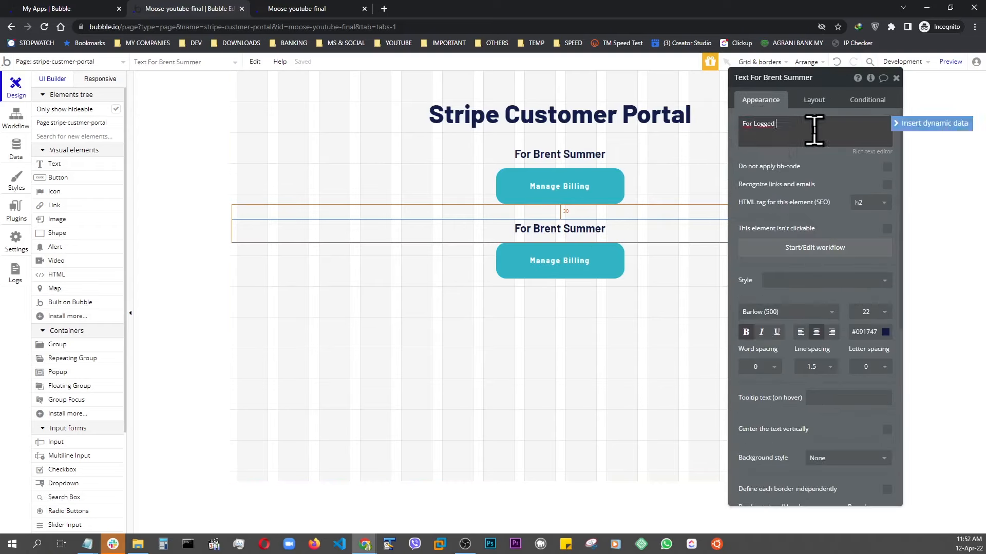
pyautogui.write('Logged In Uaser')
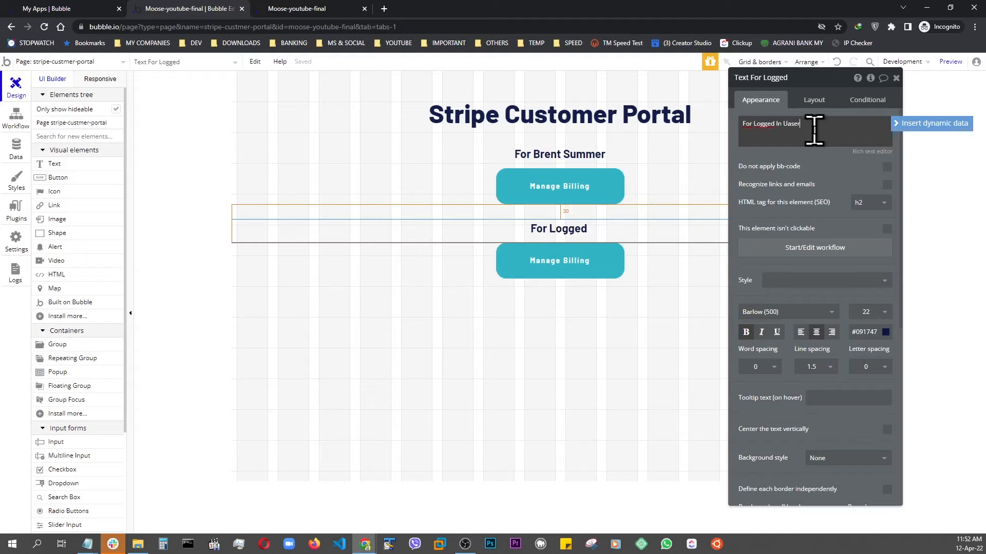
pyautogui.hotkey('ctrl', 'BackSpace')
pyautogui.write('User')
pyautogui.click(458, 212)
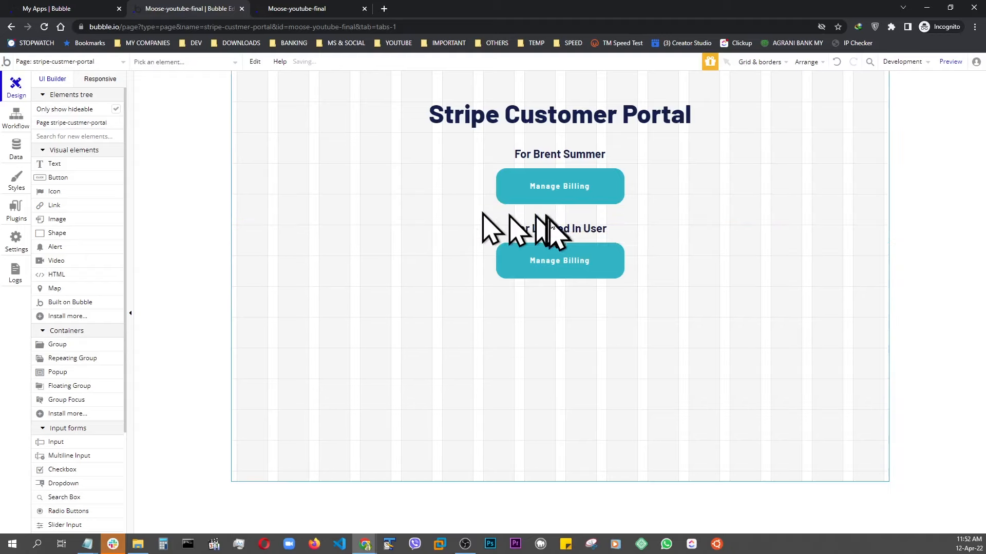
# Duplicate the "For Logged In User" text and move the copy below the second button.
pyautogui.doubleClick(556, 226)
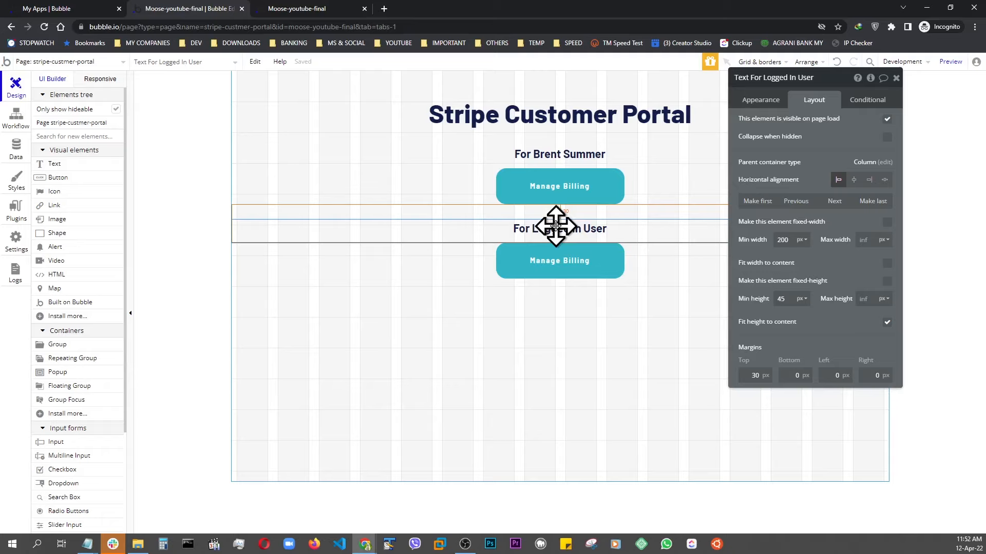
pyautogui.hotkey('ctrl', 'd')
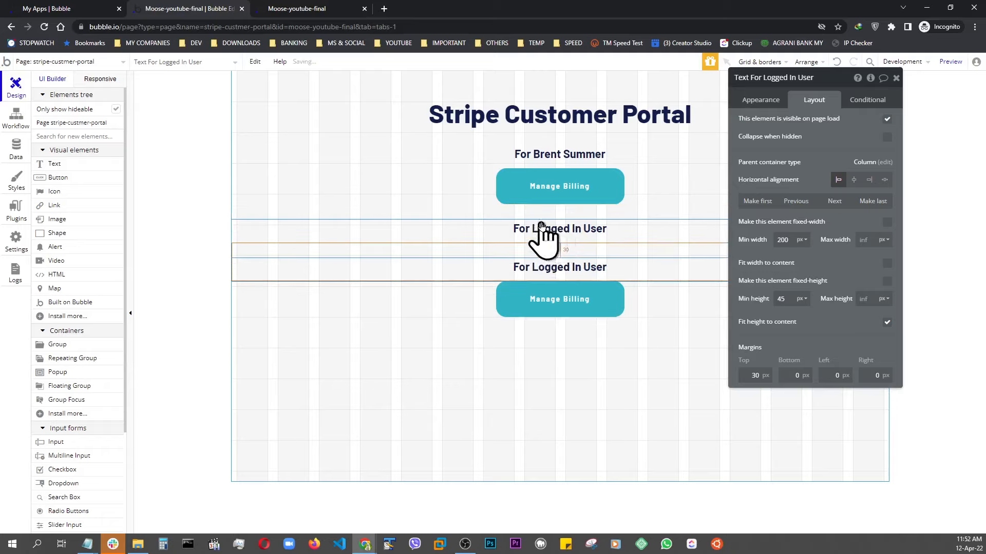
pyautogui.click(572, 268)
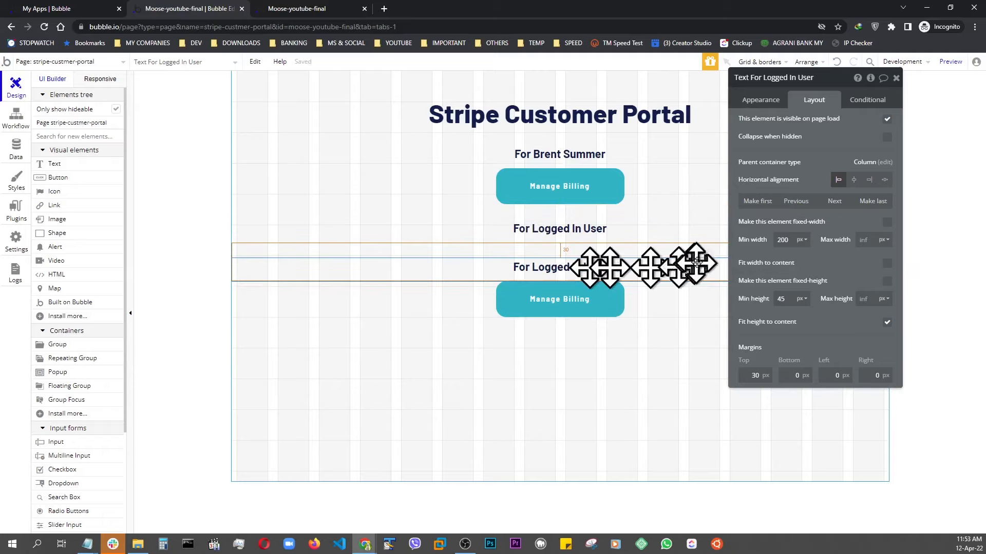
pyautogui.click(836, 201)
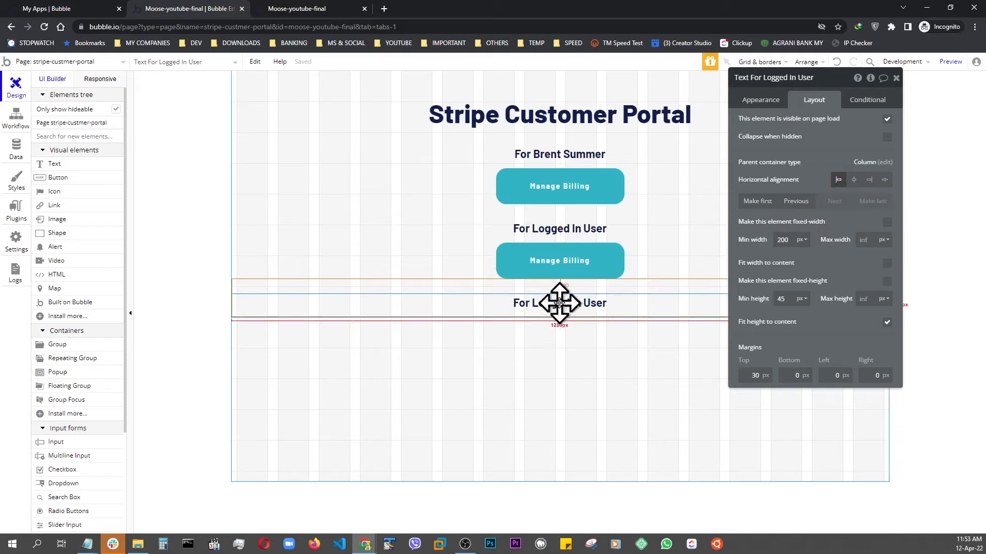
# Set the new text to "Logged in as:" followed by the Current User's name, and preview the page.
pyautogui.click(759, 107)
pyautogui.click(796, 133)
pyautogui.hotkey('ctrl', 'a')
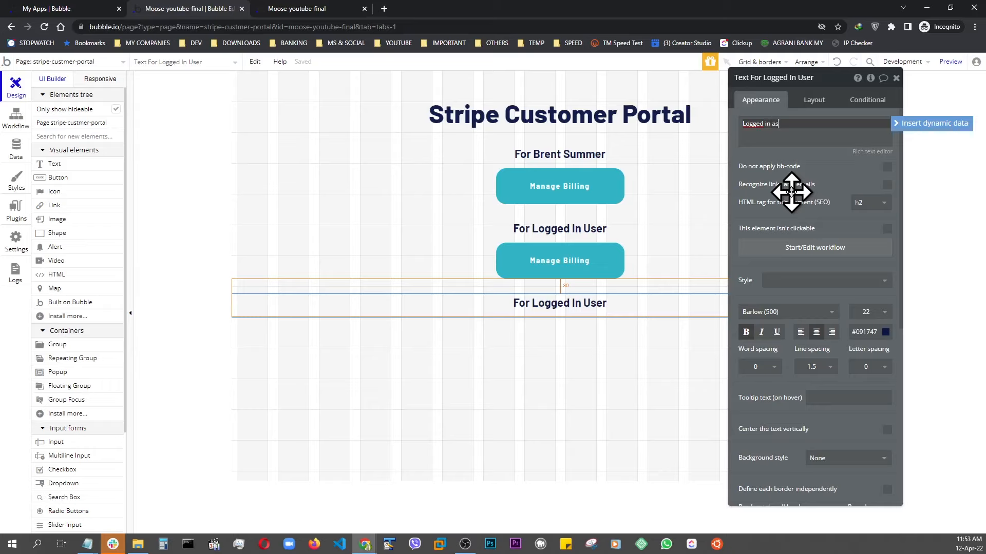
pyautogui.click(915, 126)
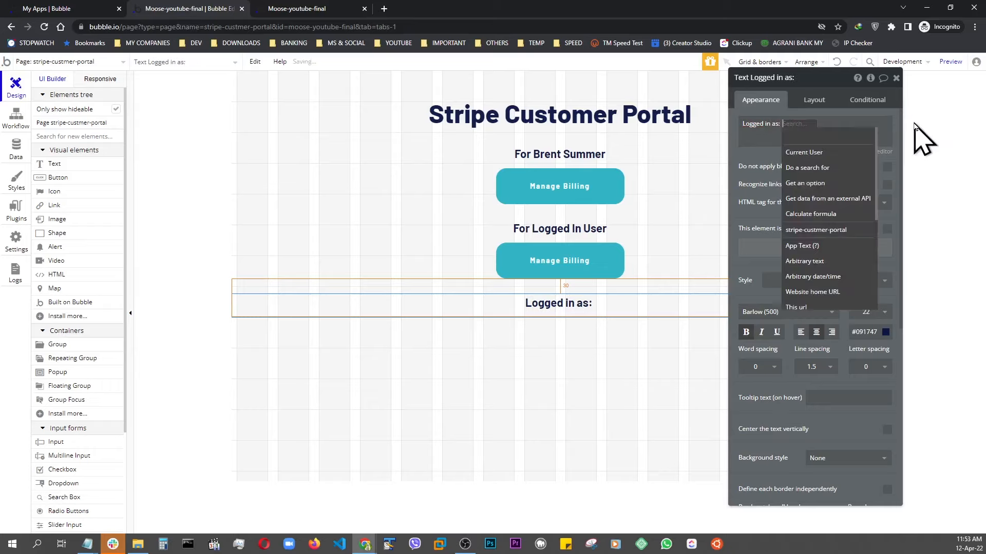
pyautogui.click(805, 152)
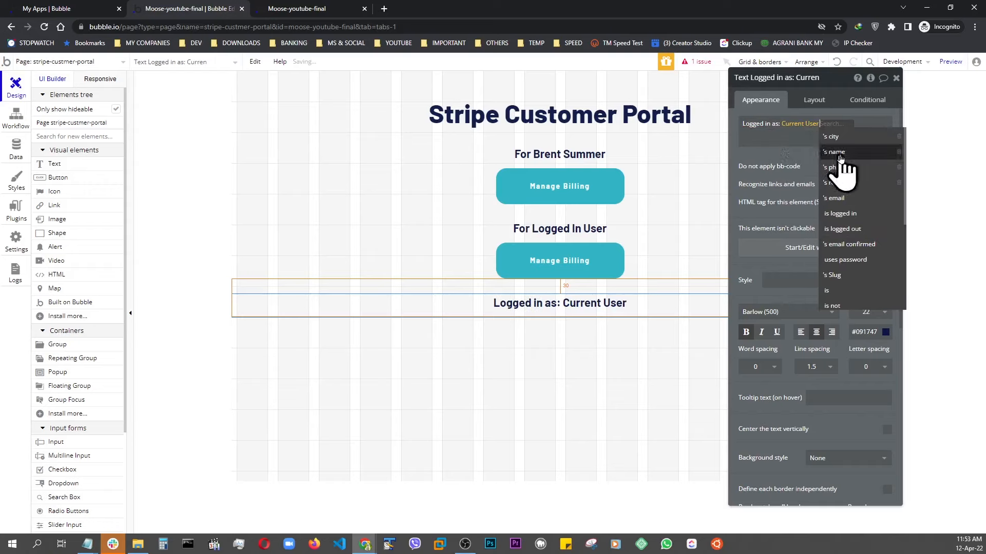
pyautogui.click(829, 152)
pyautogui.click(779, 136)
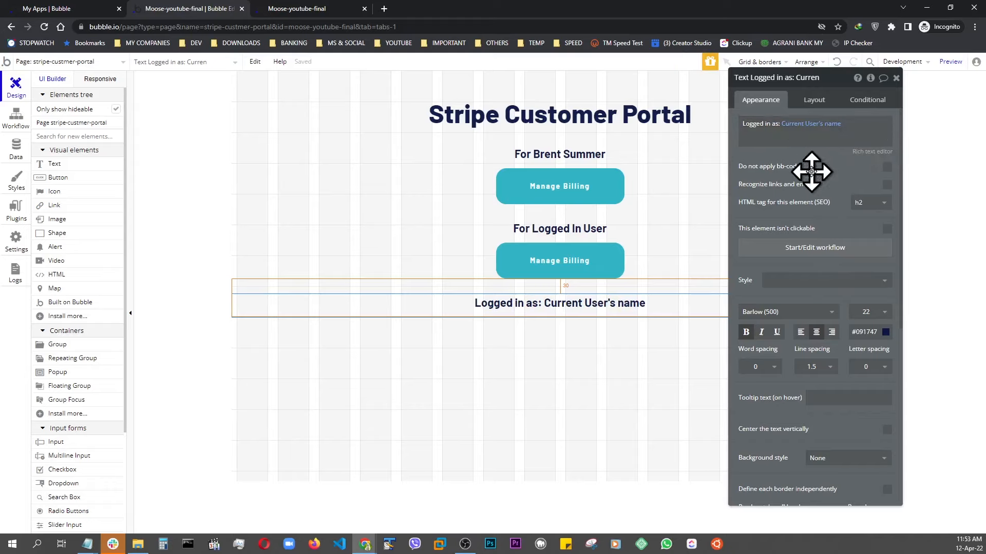
pyautogui.click(950, 62)
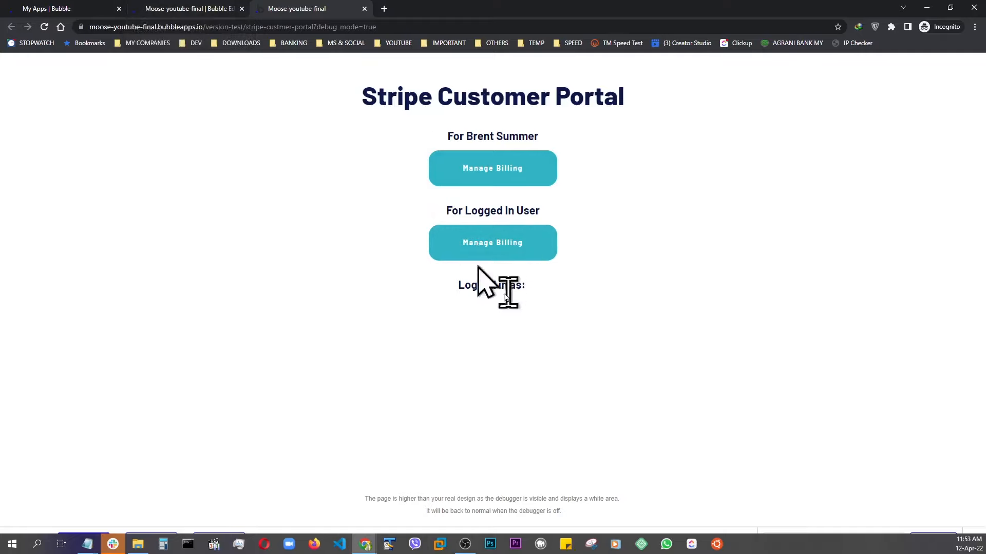
pyautogui.click(211, 11)
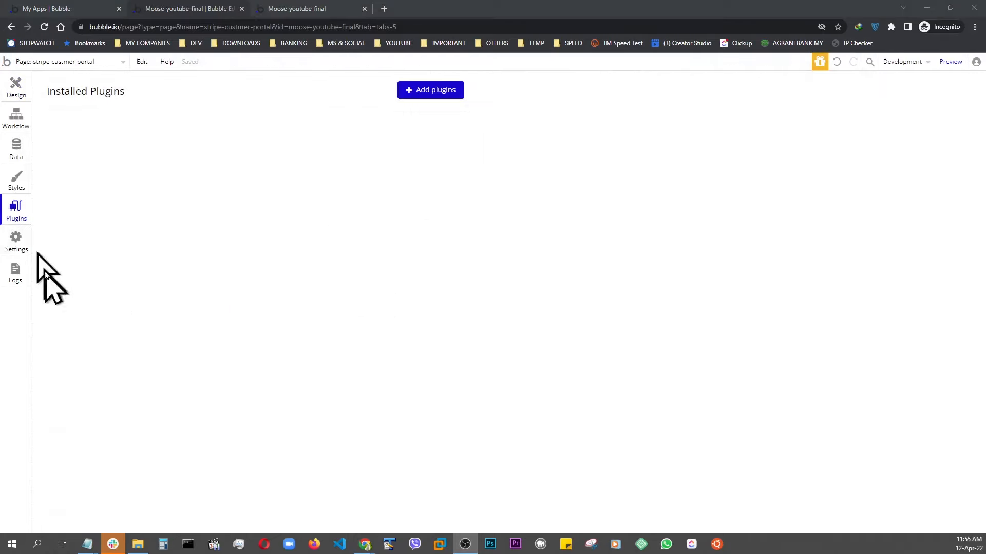
# Install the API Connector plugin.
pyautogui.click(13, 213)
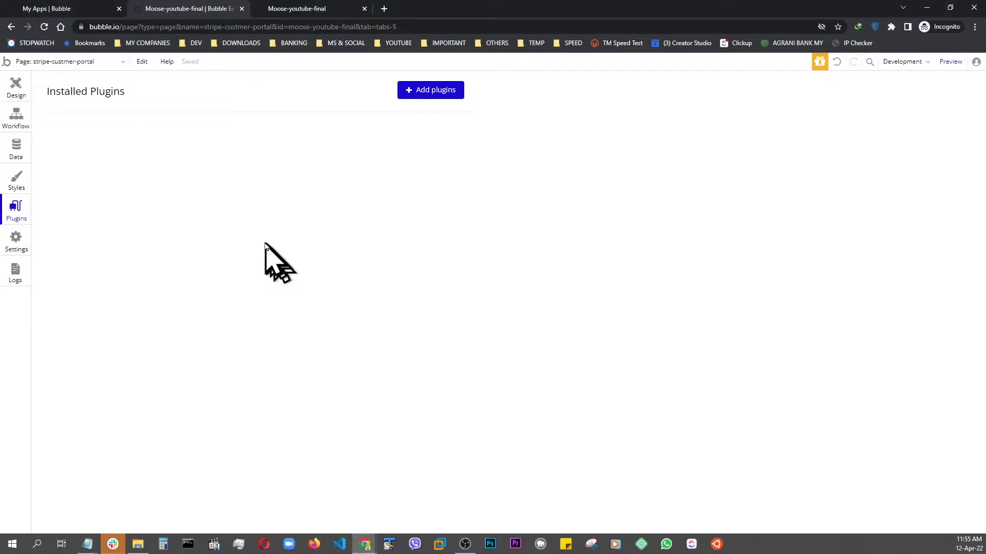
pyautogui.click(440, 96)
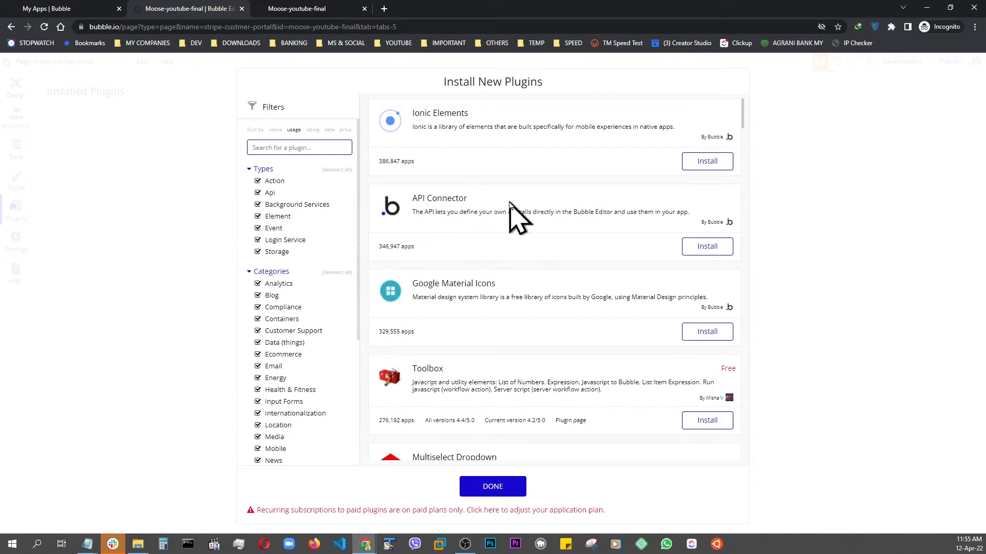
pyautogui.click(699, 254)
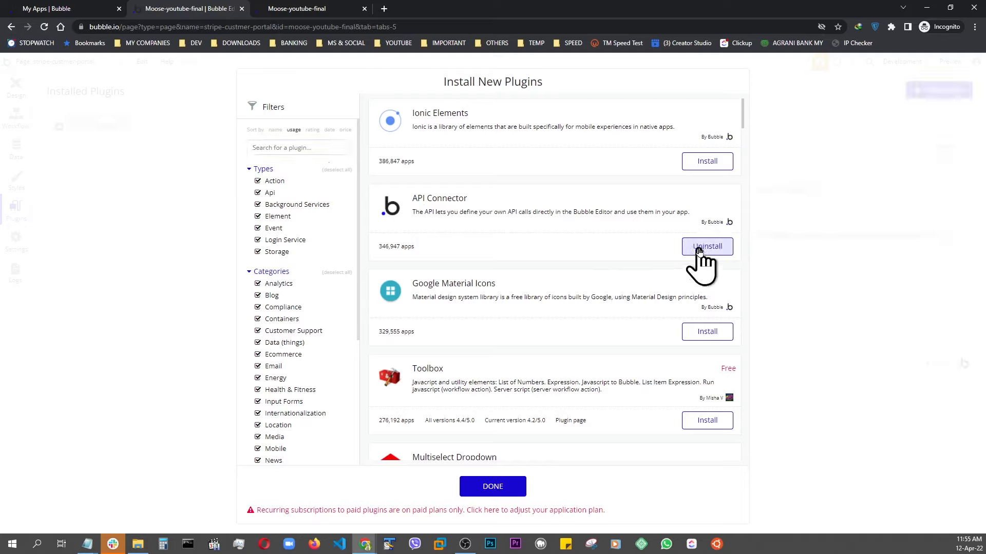
pyautogui.click(492, 486)
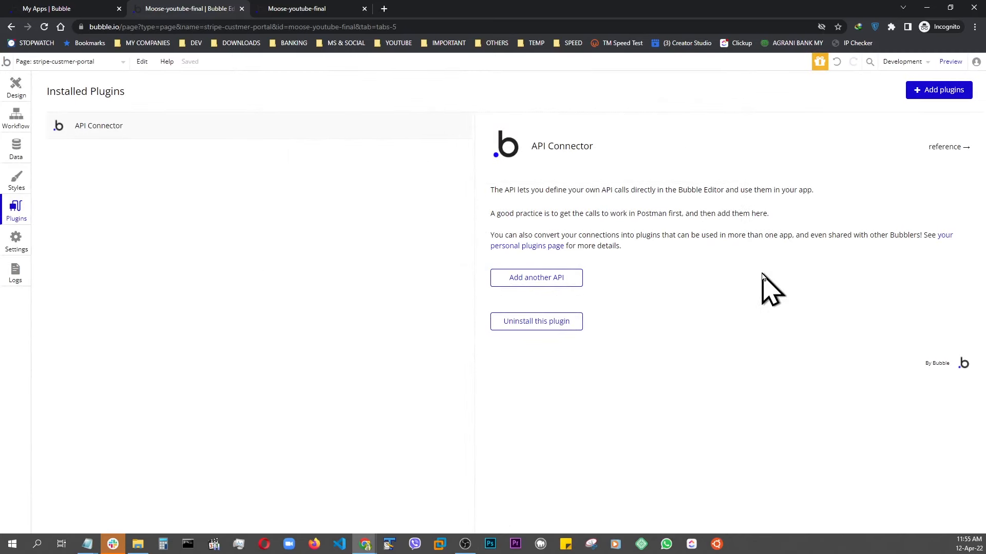
# Add a new API named "Stripe Moose" using Private key in header authentication.
pyautogui.click(531, 278)
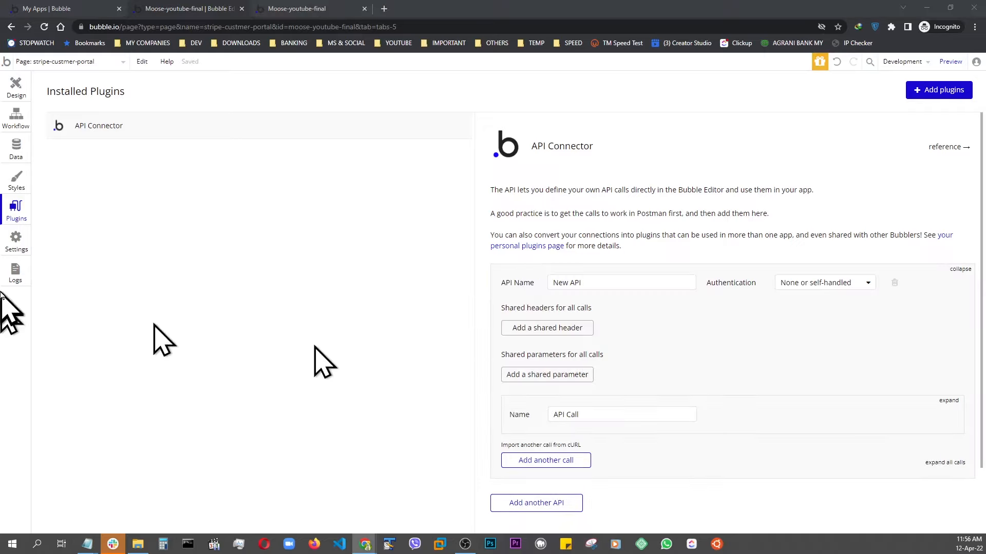
pyautogui.click(593, 284)
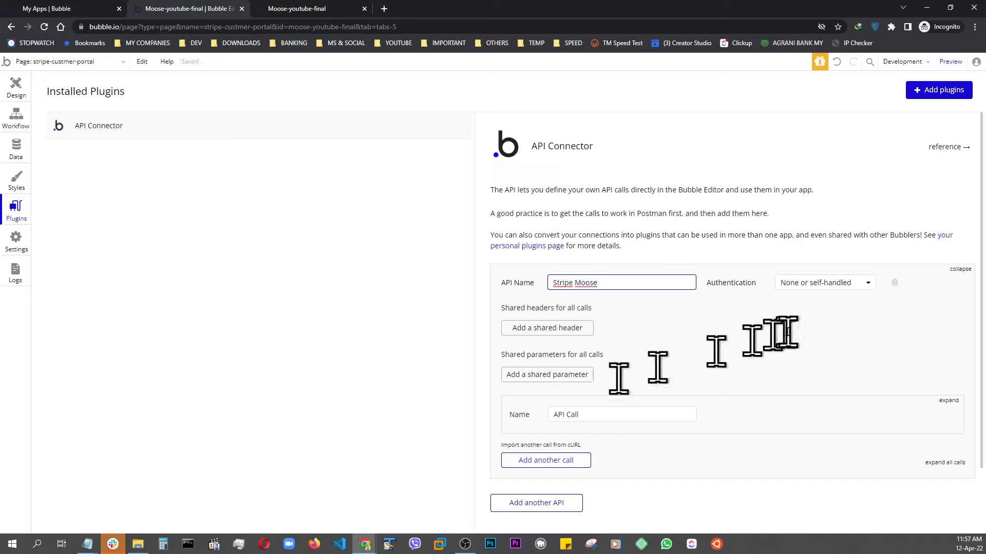
pyautogui.click(812, 290)
pyautogui.click(811, 284)
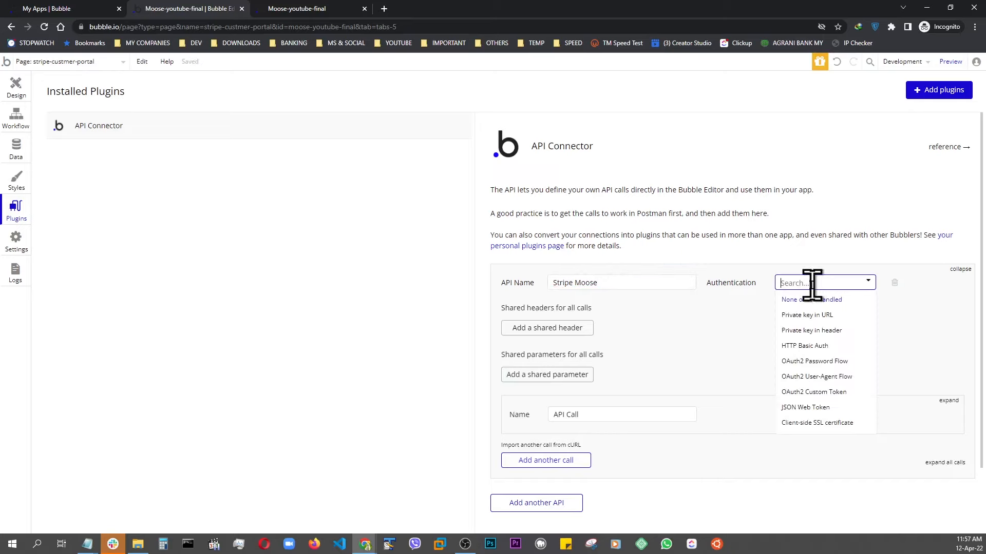
pyautogui.click(795, 335)
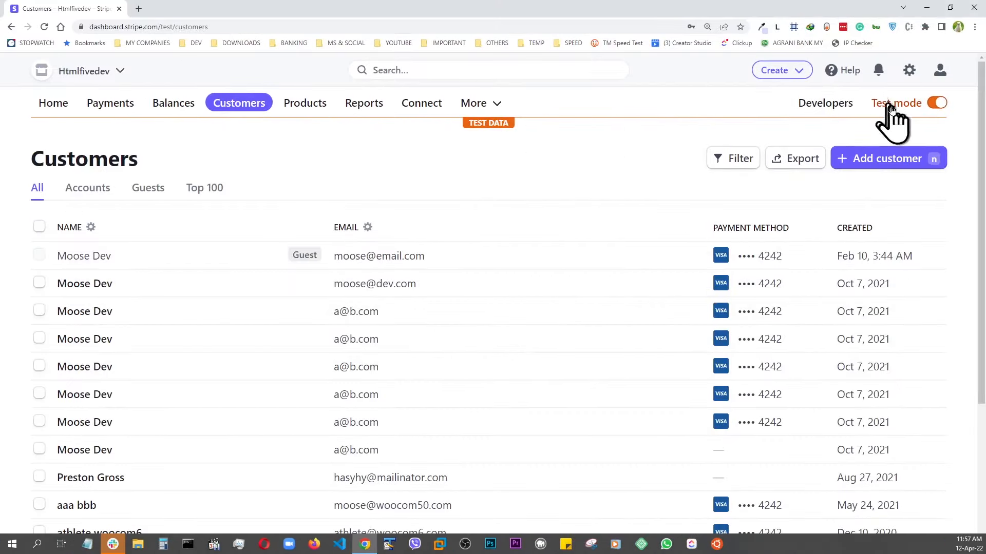
# Copy the Stripe test secret key from the Developers API keys page and paste it after "Bearer" in the development key value.
pyautogui.click(829, 105)
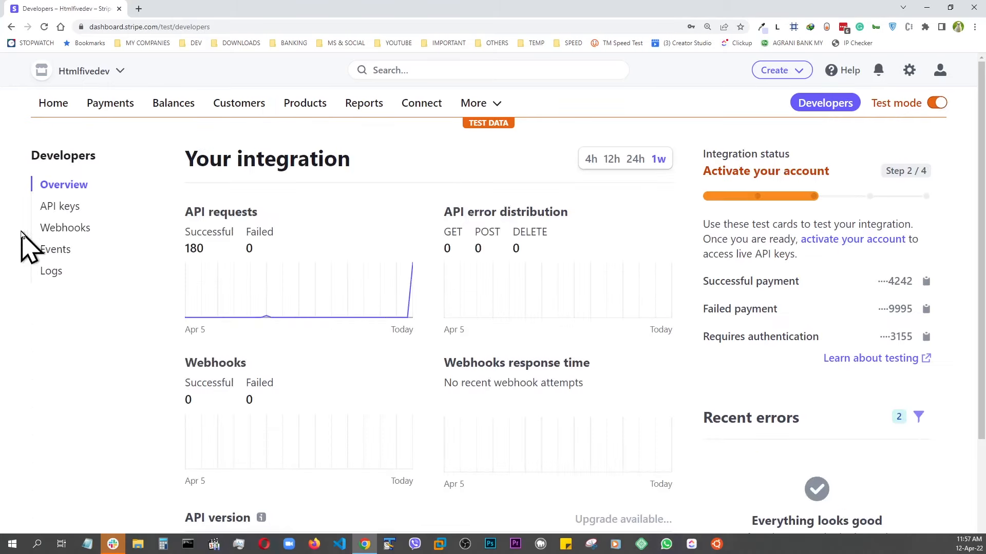
pyautogui.click(60, 207)
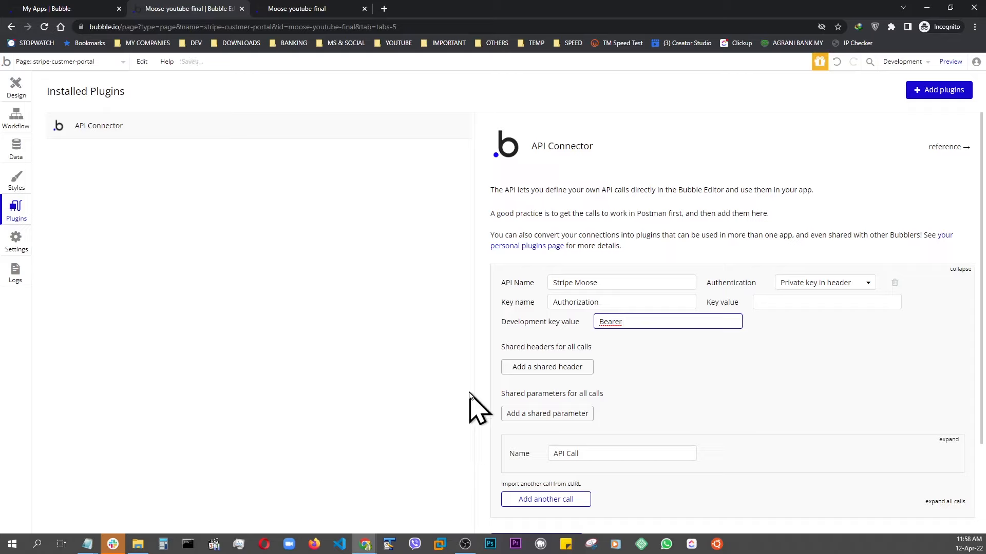
pyautogui.hotkey('ctrl', 'v')
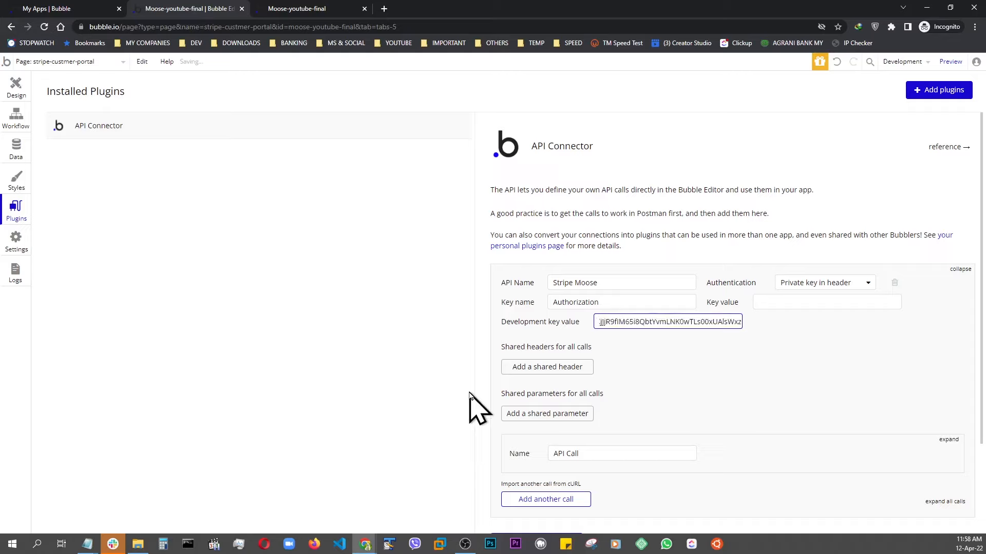
pyautogui.press('Home')
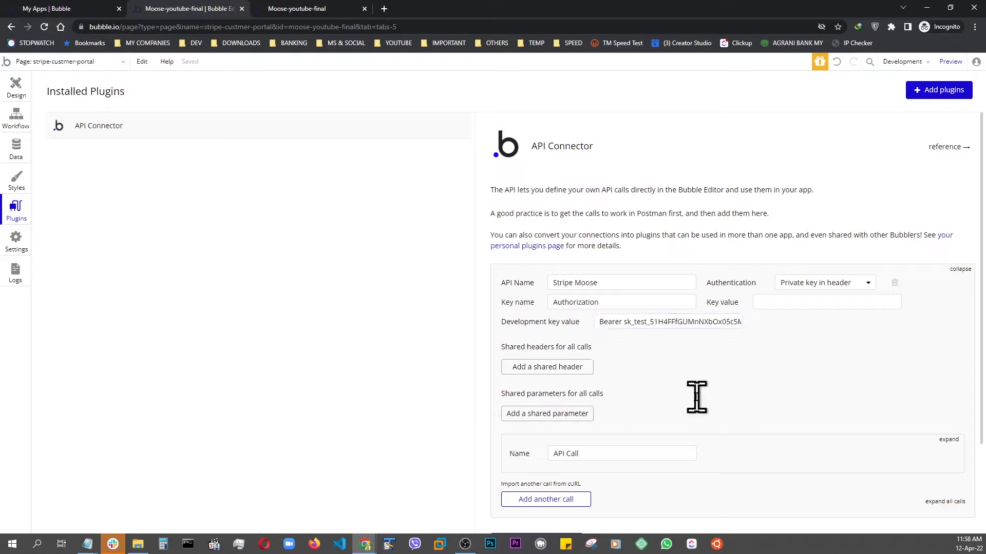
# Expand the API call, name it "Create Moose Portal" and set it to be used as an Action.
pyautogui.scroll(-1, 697, 396)
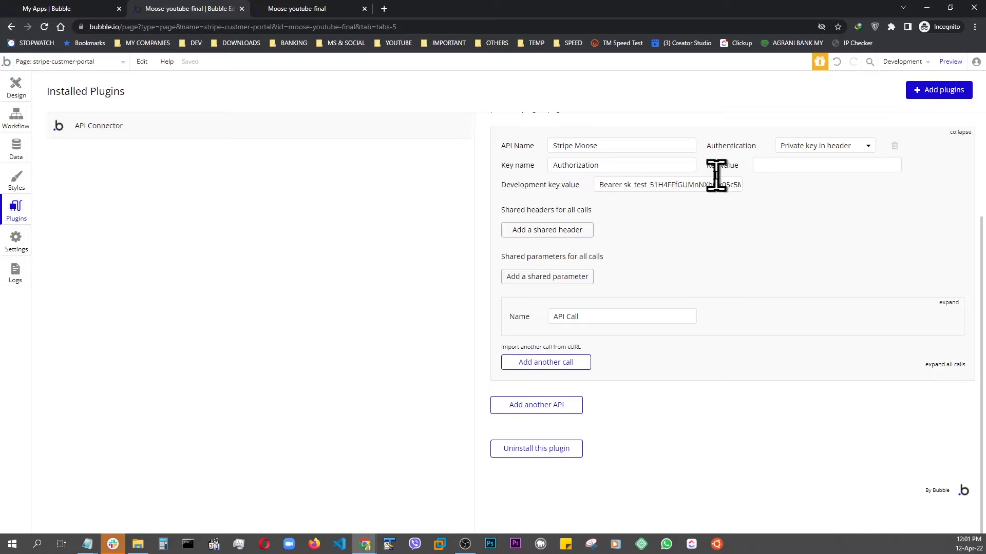
pyautogui.click(947, 303)
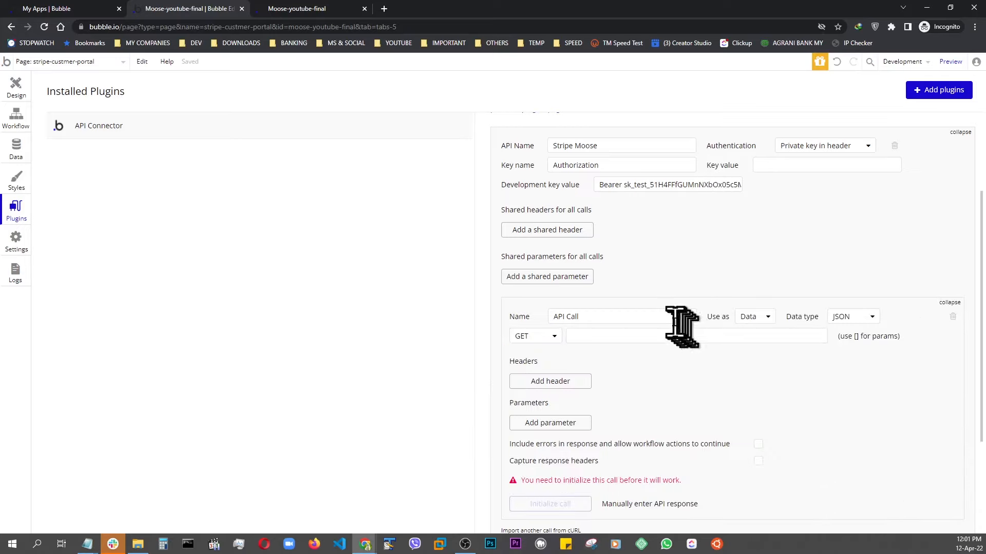
pyautogui.click(635, 314)
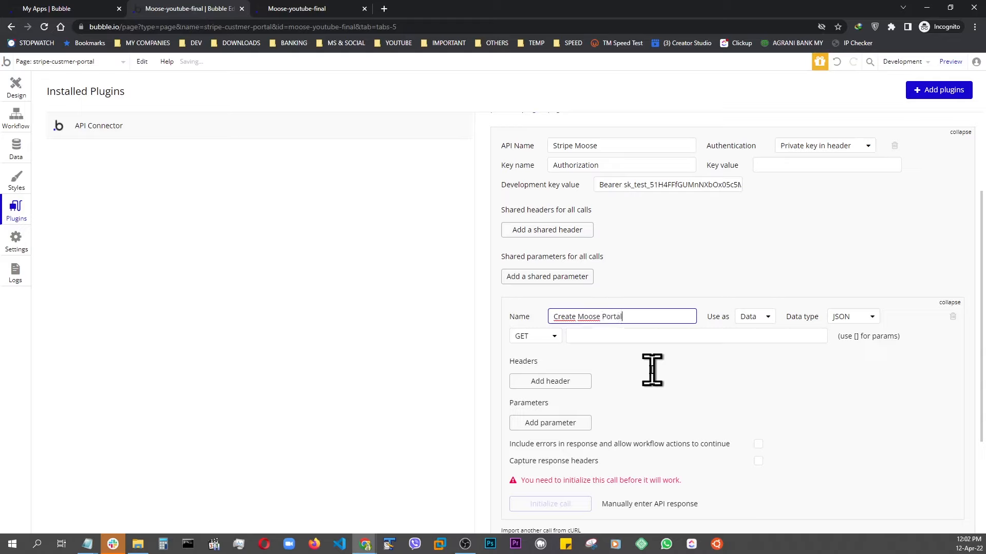
pyautogui.click(705, 376)
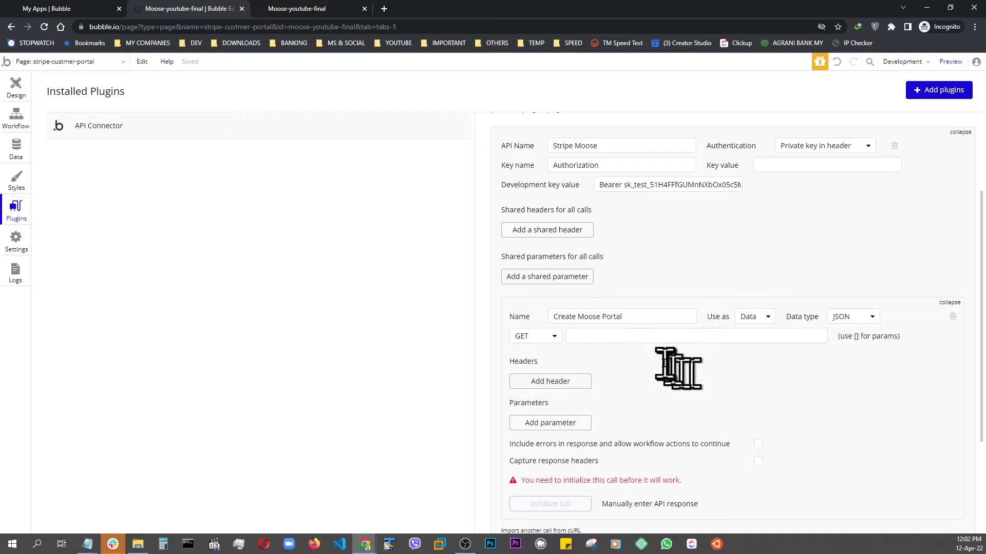
pyautogui.click(767, 320)
pyautogui.click(755, 346)
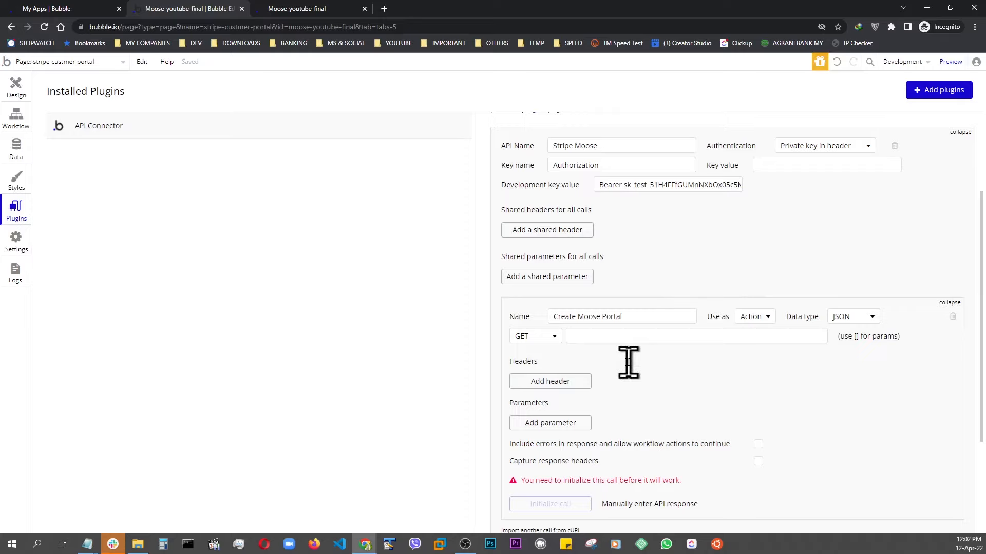
pyautogui.hotkey('alt', 'Tab')
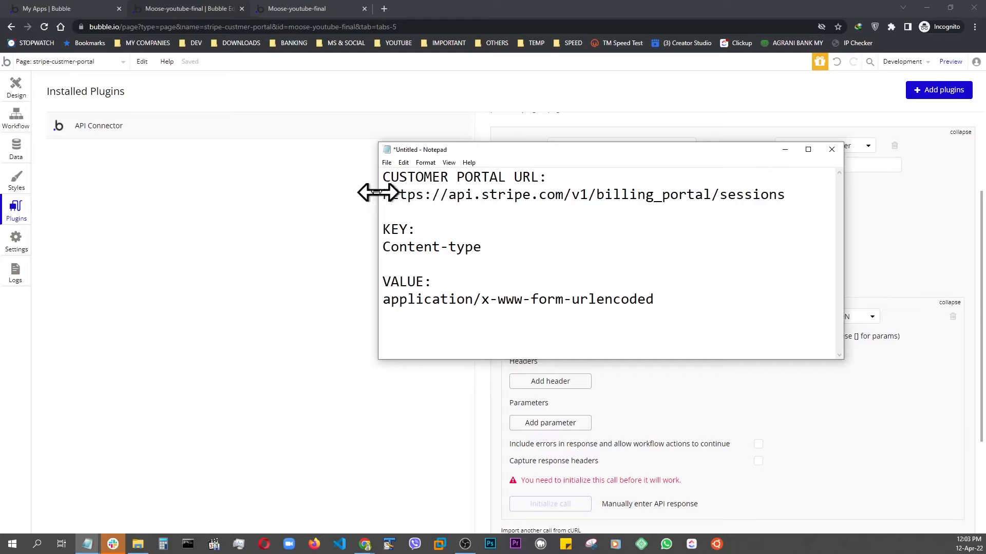
pyautogui.moveTo(380, 195); pyautogui.dragTo(787, 198)
pyautogui.hotkey('ctrl', 'c')
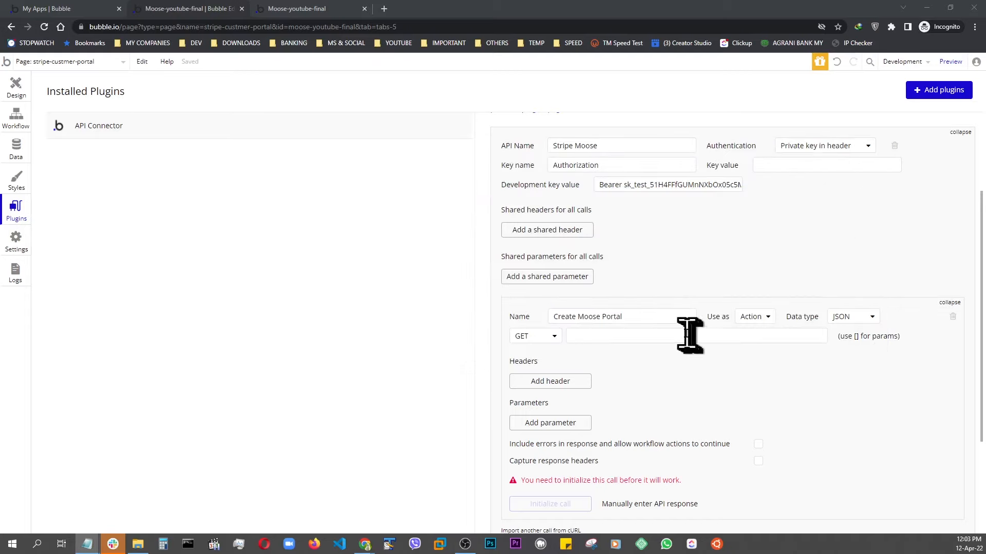
pyautogui.click(690, 336)
pyautogui.hotkey('ctrl', 'v')
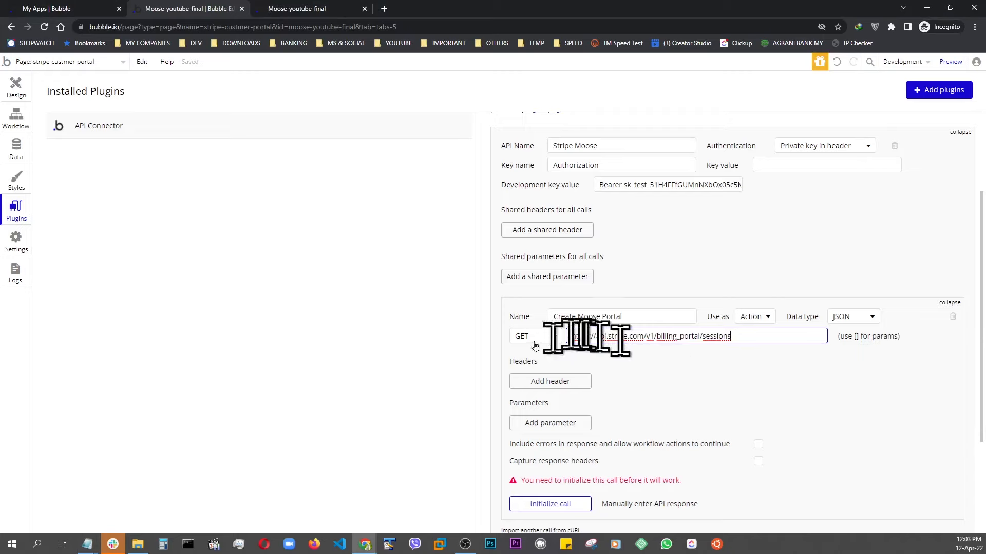
pyautogui.click(553, 337)
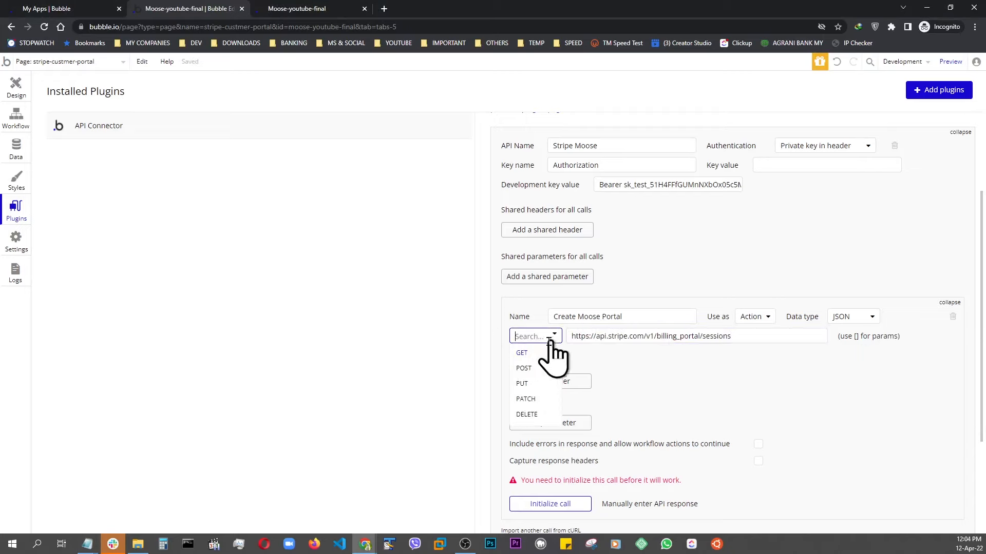
pyautogui.click(525, 368)
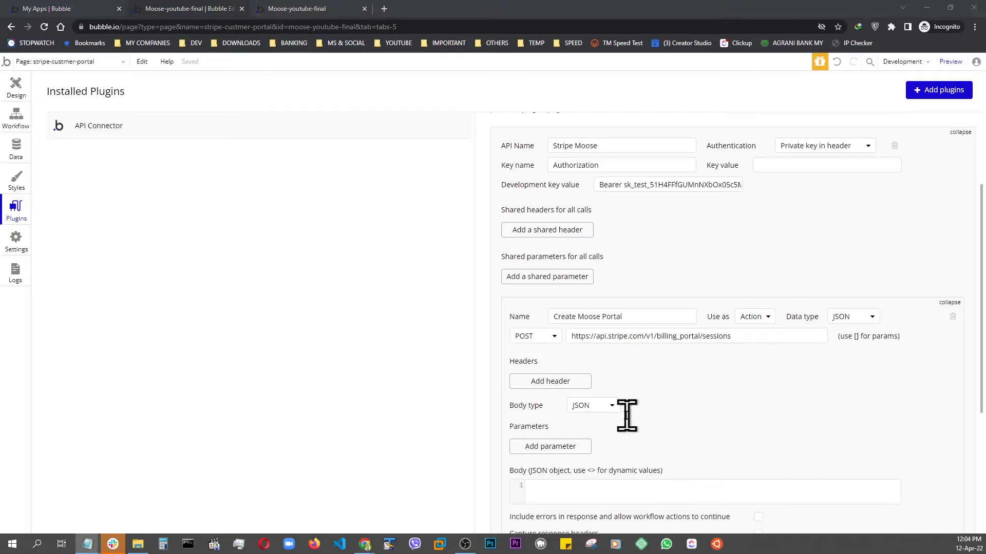
# Add a header to the call with the key Content-type.
pyautogui.click(550, 381)
pyautogui.hotkey('alt', 'Tab')
pyautogui.moveTo(914, 131); pyautogui.dragTo(408, 131)
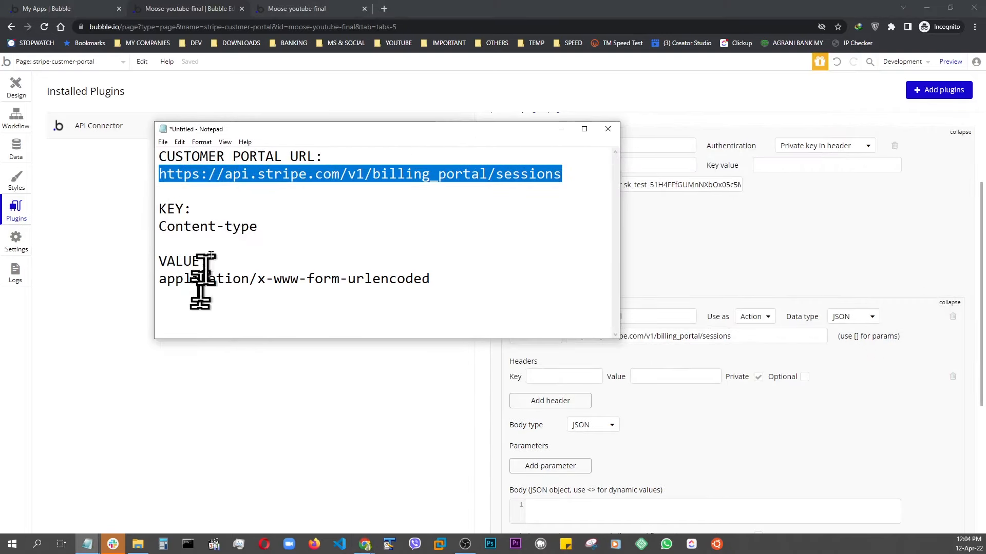
pyautogui.moveTo(158, 224); pyautogui.dragTo(258, 227)
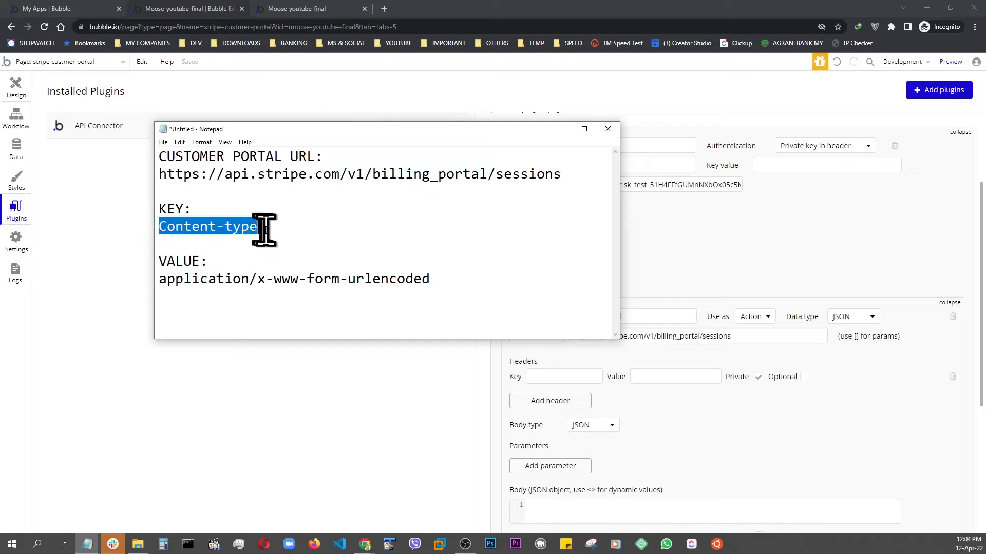
pyautogui.rightClick(244, 226)
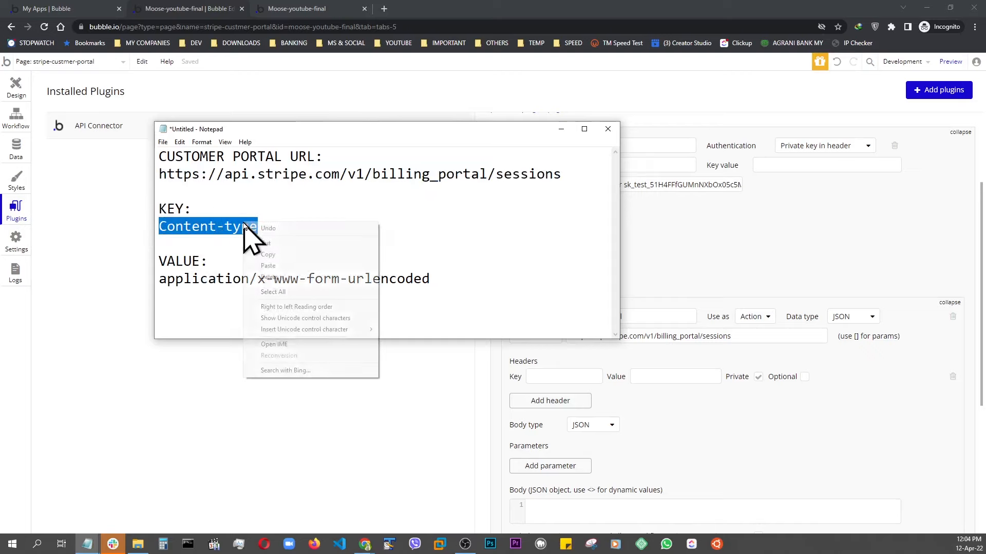
pyautogui.click(268, 255)
pyautogui.hotkey('alt', 'Tab')
pyautogui.hotkey('ctrl', 'v')
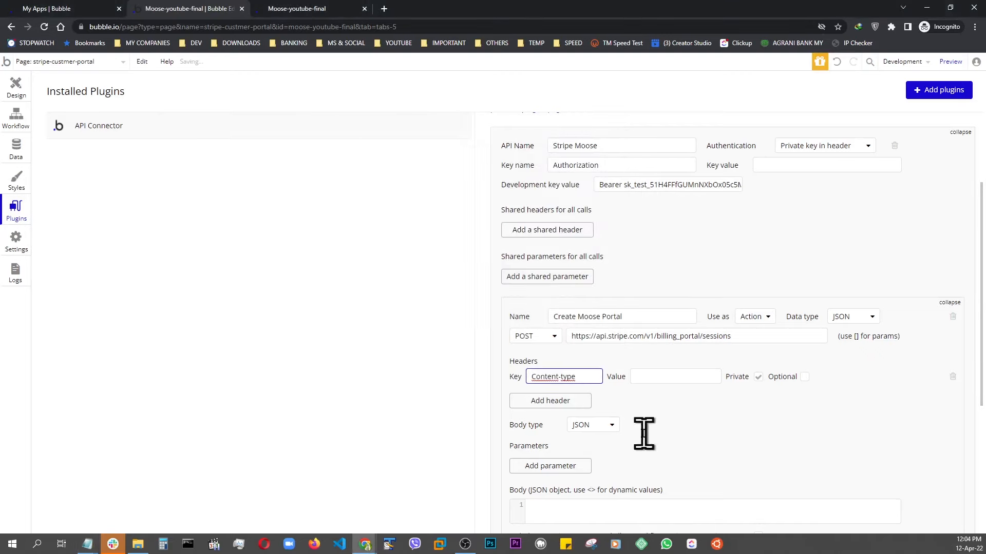
# Set the header value to application/x-www-form-urlencoded.
pyautogui.hotkey('alt', 'Tab')
pyautogui.moveTo(143, 279); pyautogui.dragTo(391, 283)
pyautogui.rightClick(388, 281)
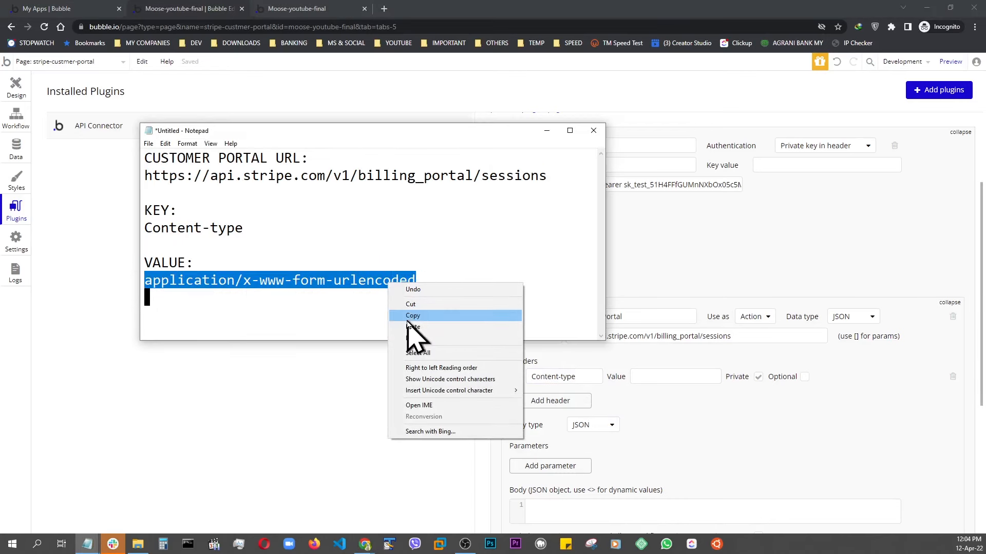
pyautogui.click(410, 316)
pyautogui.hotkey('alt', 'Tab')
pyautogui.hotkey('ctrl', 'v')
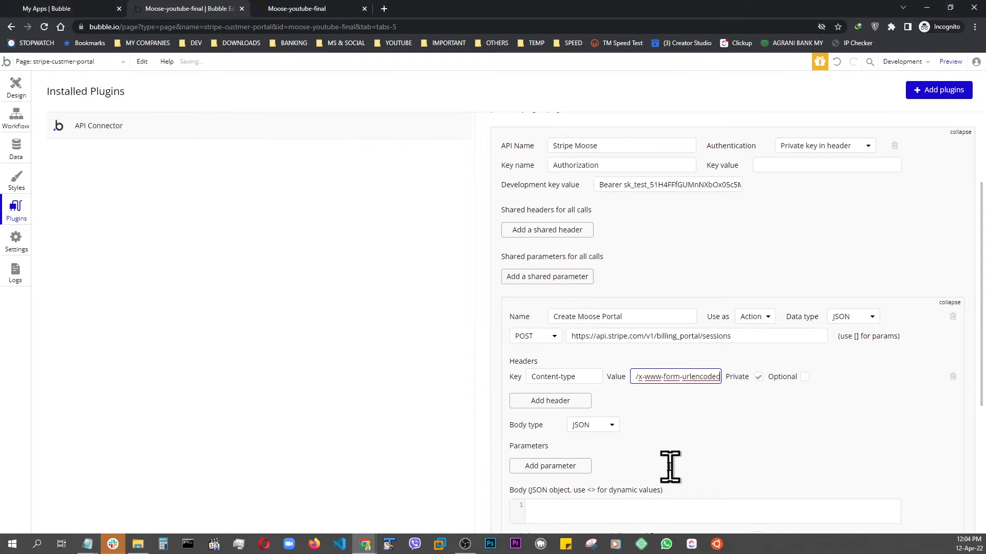
# Check the Stripe Customer Portal endpoint reference, then add a call parameter with the key "customer".
pyautogui.click(745, 437)
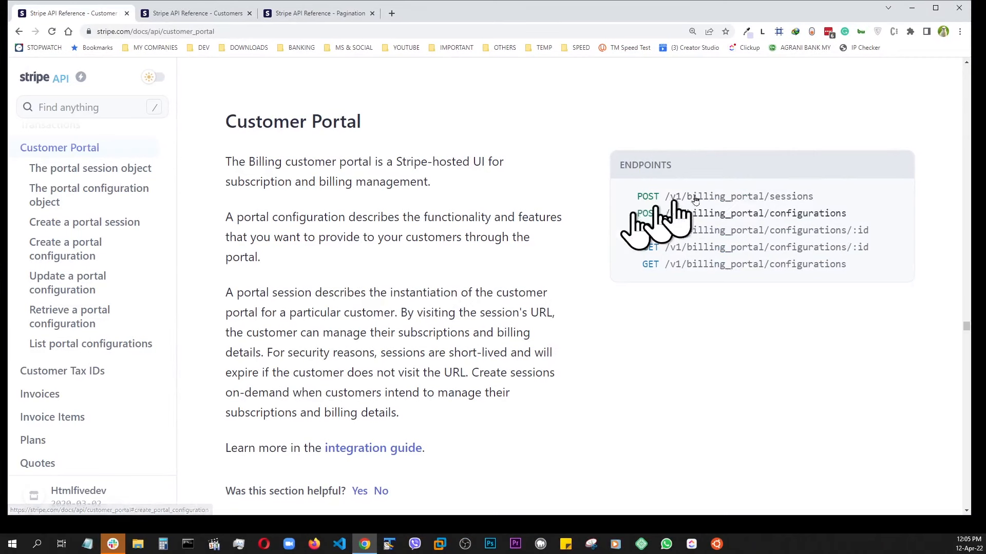
pyautogui.click(742, 200)
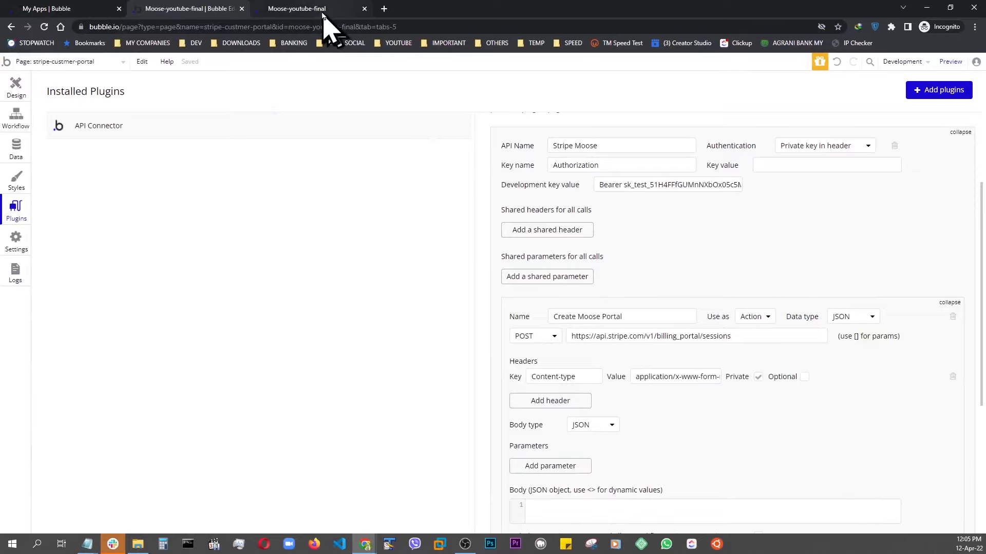
pyautogui.click(323, 10)
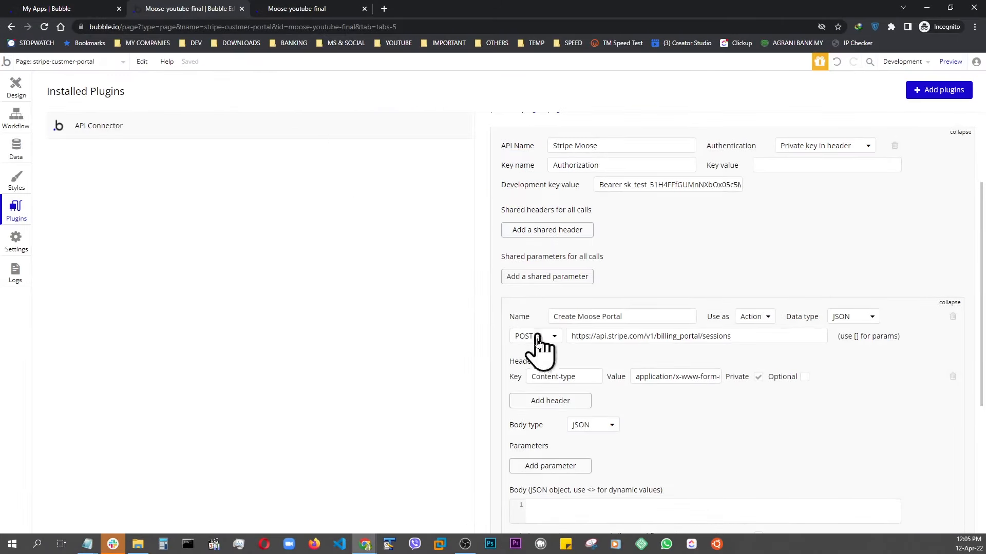
pyautogui.scroll(-1, 547, 418)
pyautogui.scroll(-2, 547, 419)
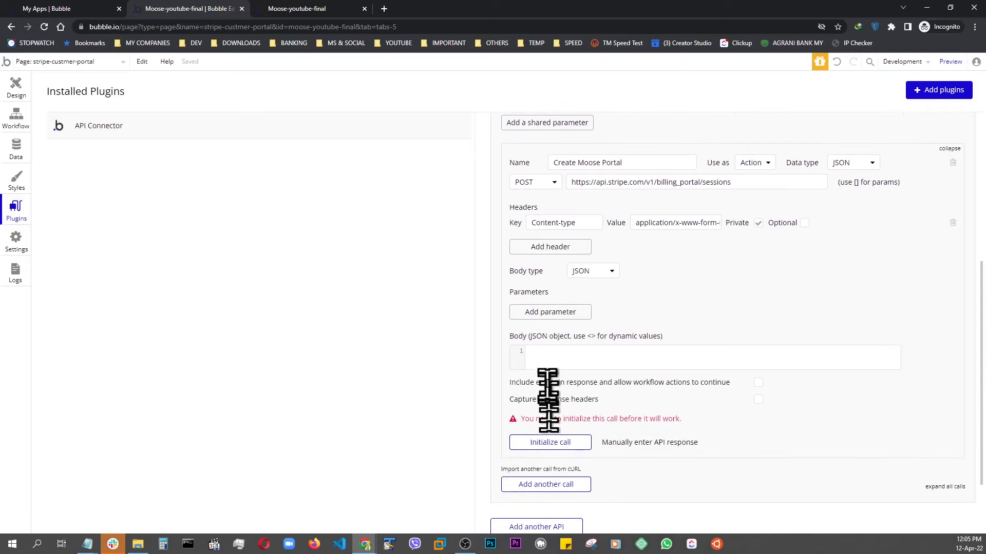
pyautogui.click(550, 311)
pyautogui.write('c')
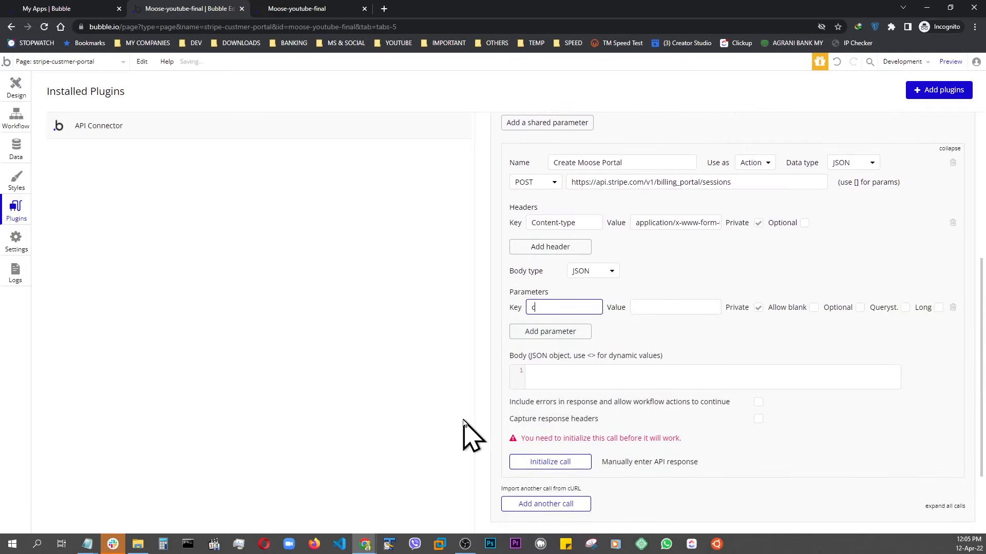
pyautogui.write('ustomer')
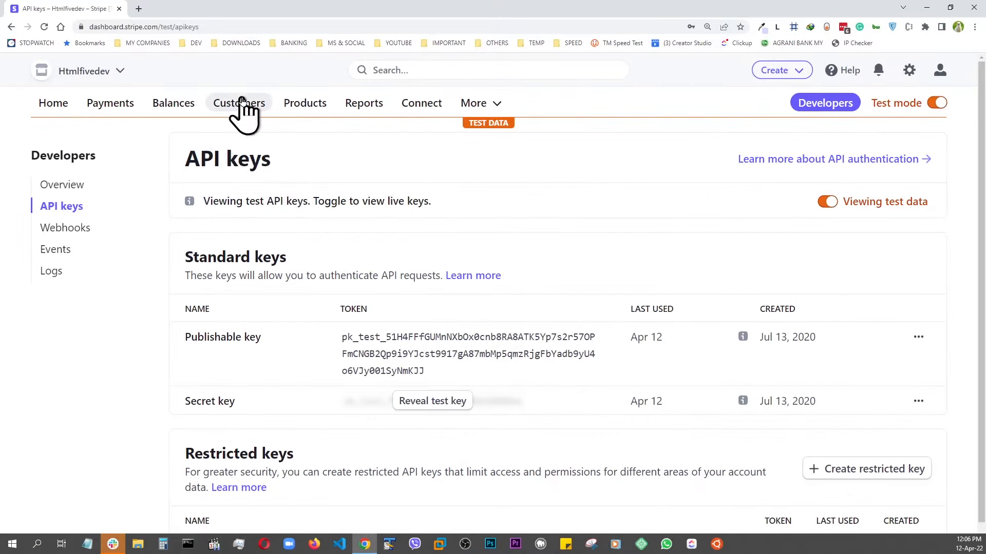
# Set the customer parameter's value to a test customer's Stripe ID from the Customers list and make it non-private.
pyautogui.click(243, 104)
pyautogui.scroll(-5, 242, 169)
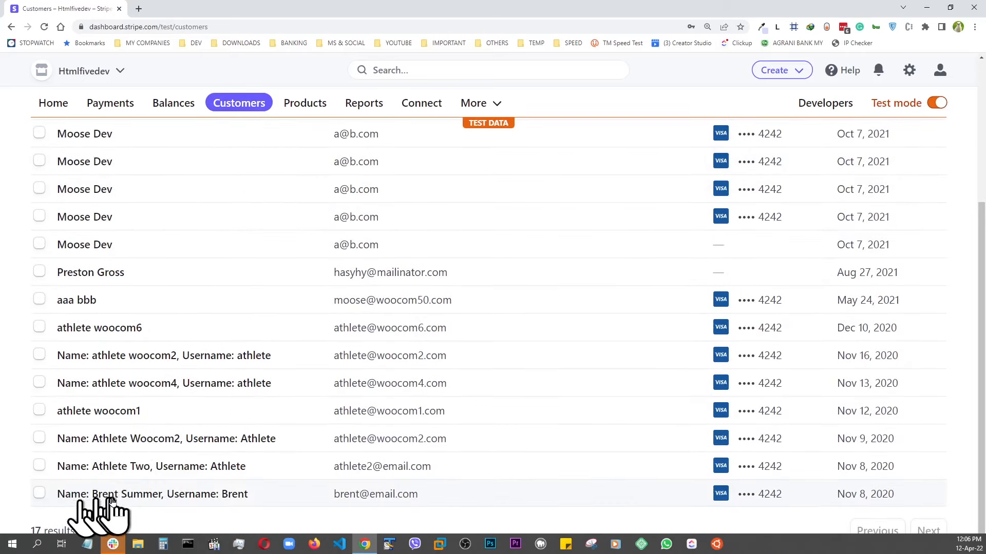
pyautogui.click(231, 496)
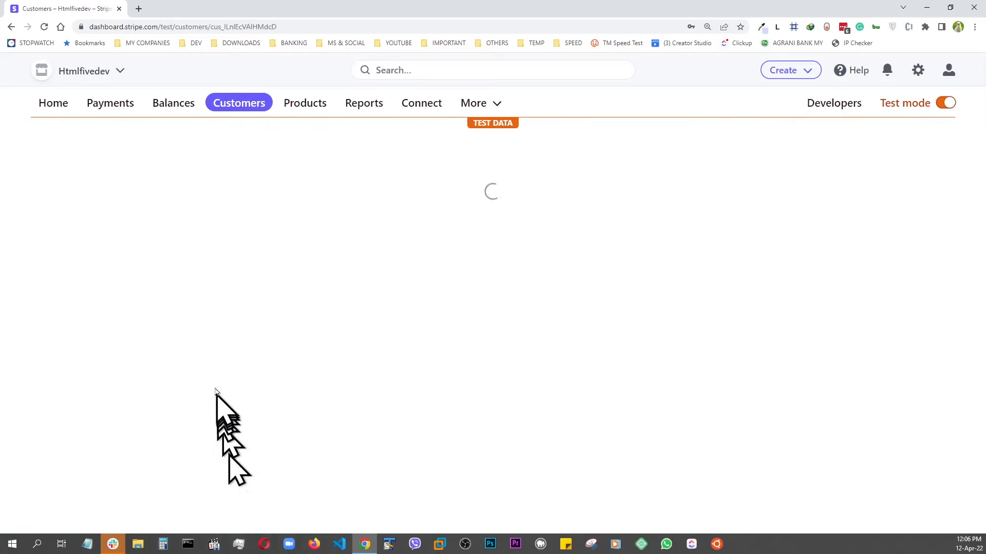
pyautogui.click(95, 342)
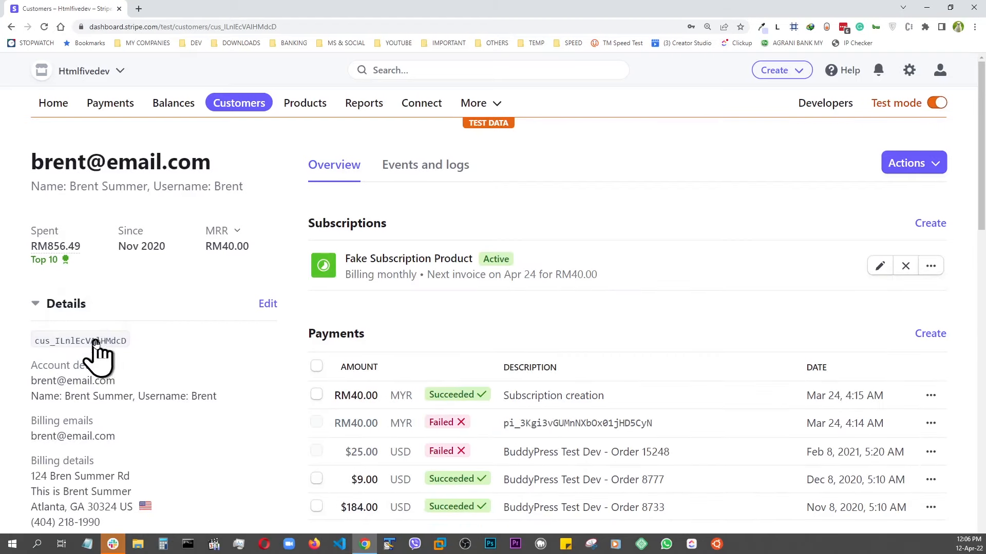
pyautogui.hotkey('alt', 'Tab')
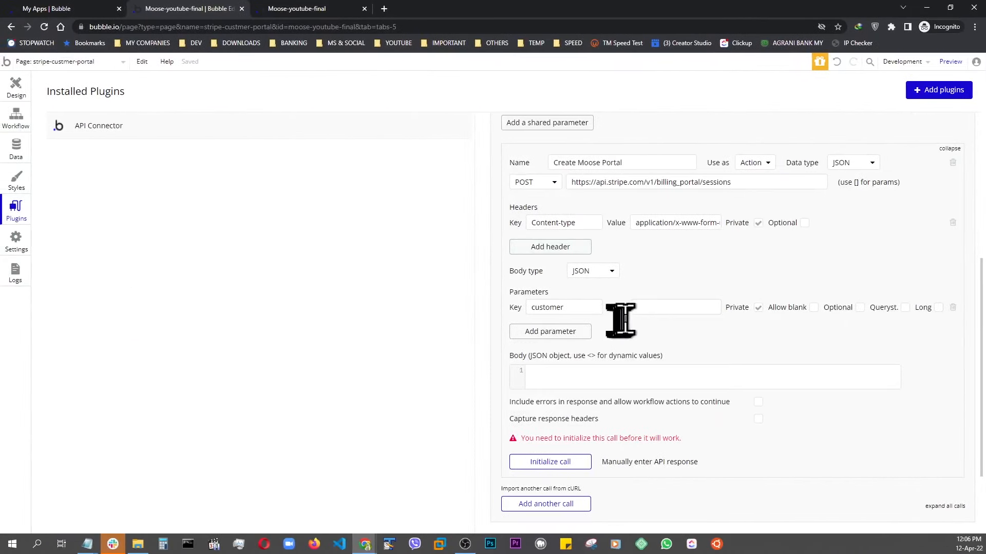
pyautogui.click(636, 308)
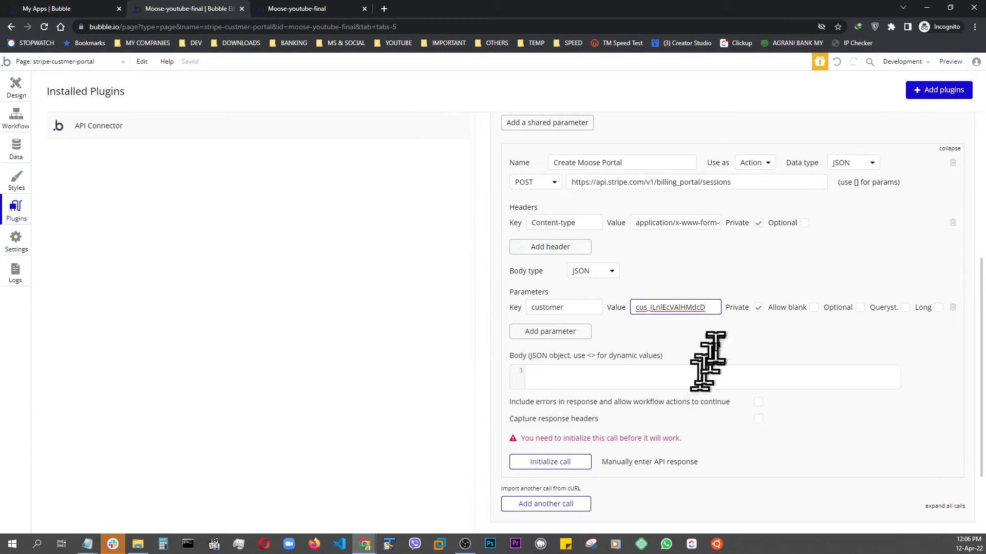
pyautogui.click(759, 308)
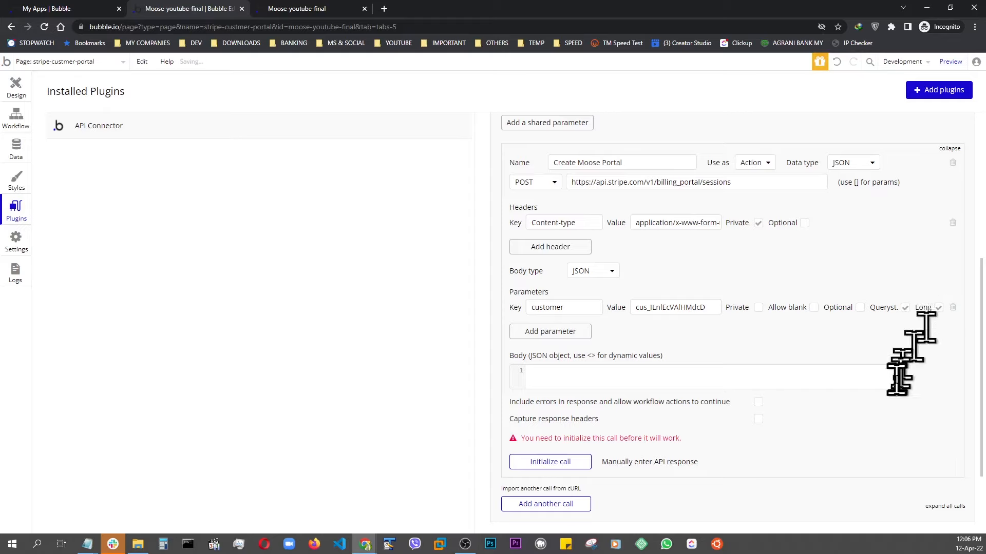
# Add a return-url parameter whose value is the customer portal page's version-test URL without the debug_mode query.
pyautogui.click(529, 332)
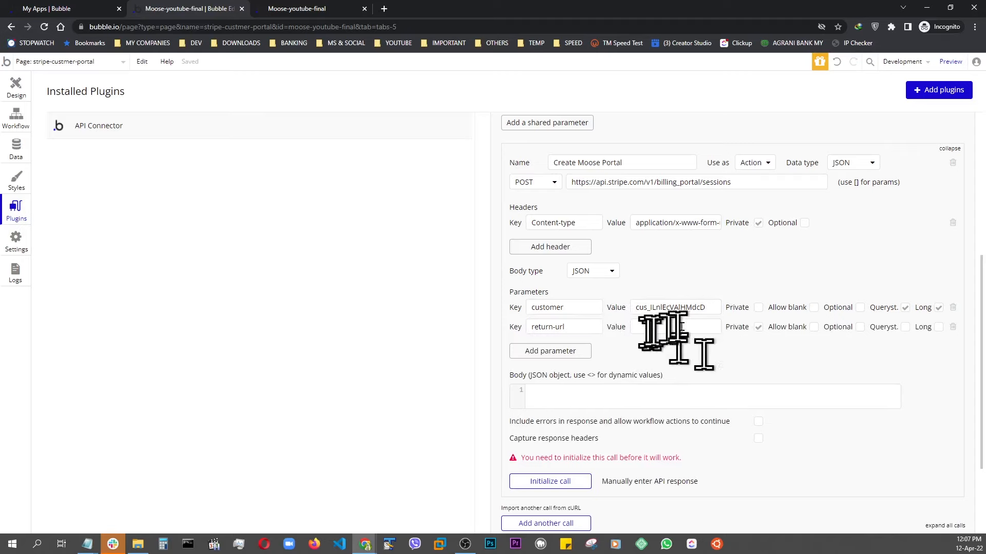
pyautogui.click(308, 9)
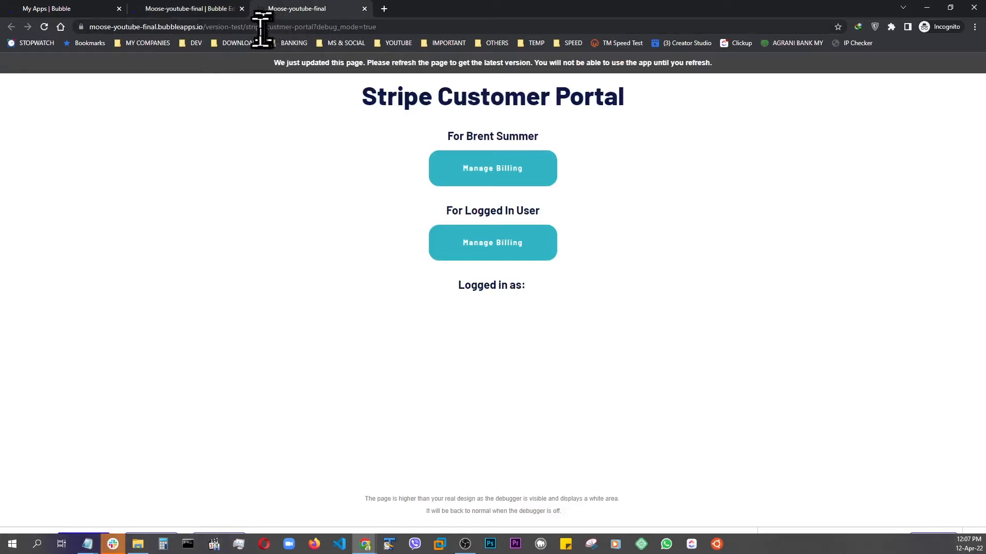
pyautogui.click(398, 27)
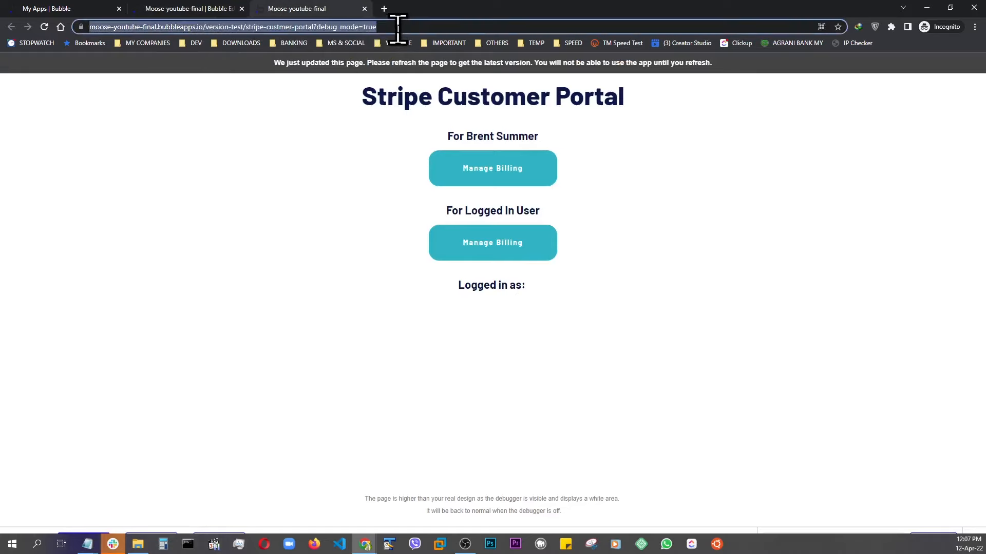
pyautogui.click(397, 27)
pyautogui.press('BackSpace')
pyautogui.press('BackSpace')
pyautogui.press('BackSpace')
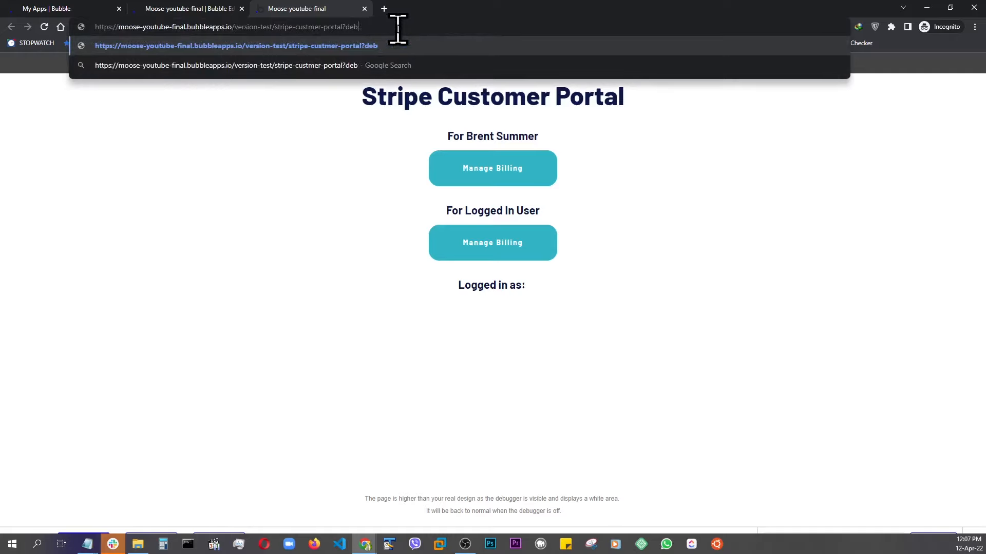
pyautogui.hotkey('ctrl', 'a')
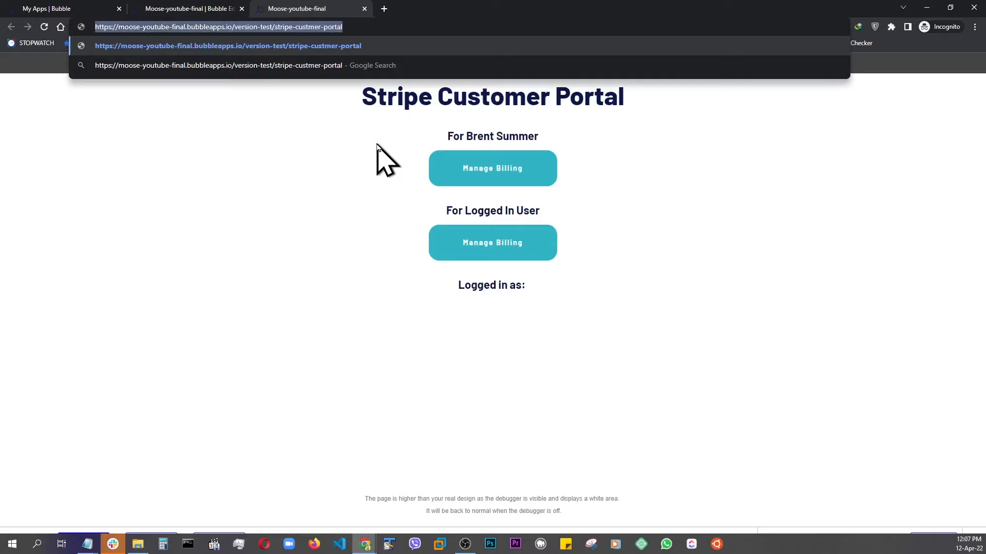
pyautogui.click(187, 8)
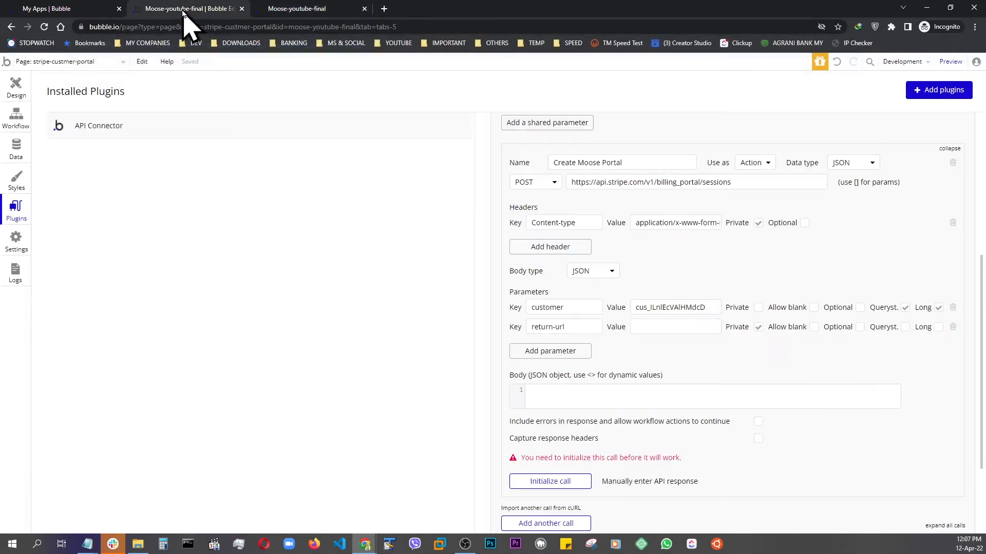
pyautogui.click(666, 326)
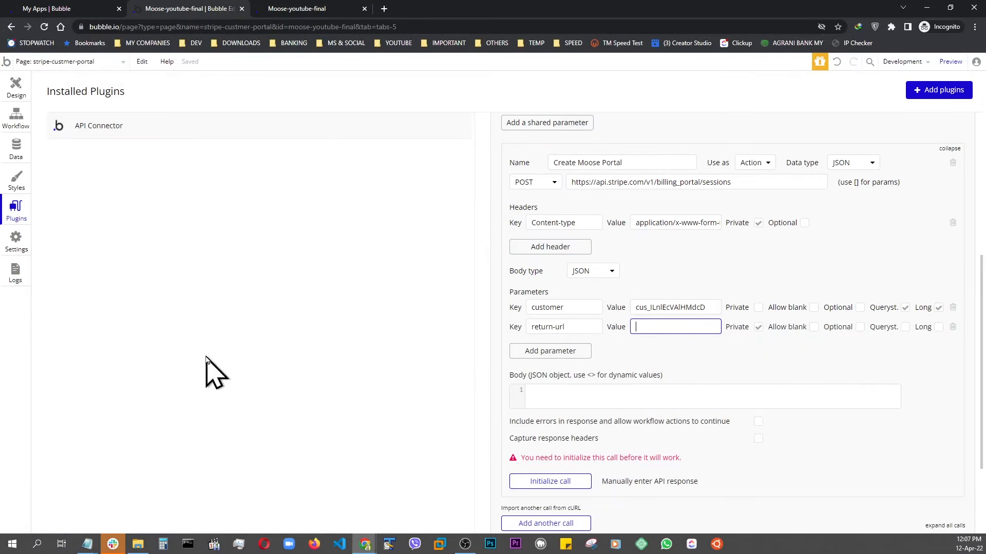
pyautogui.click(682, 361)
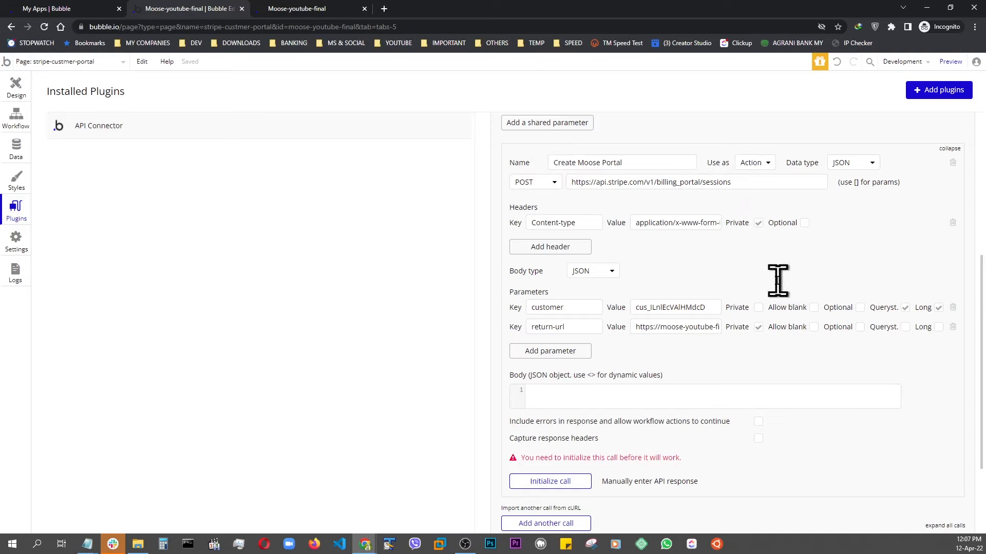
# Try to initialize the Create Moose Portal call.
pyautogui.scroll(-2, 778, 281)
pyautogui.scroll(3, 777, 280)
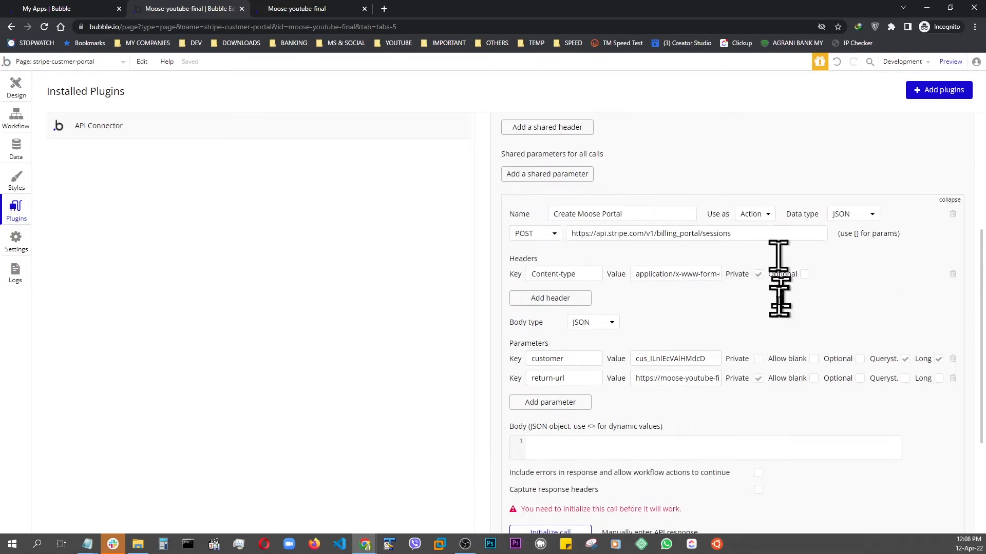
pyautogui.scroll(-3, 779, 280)
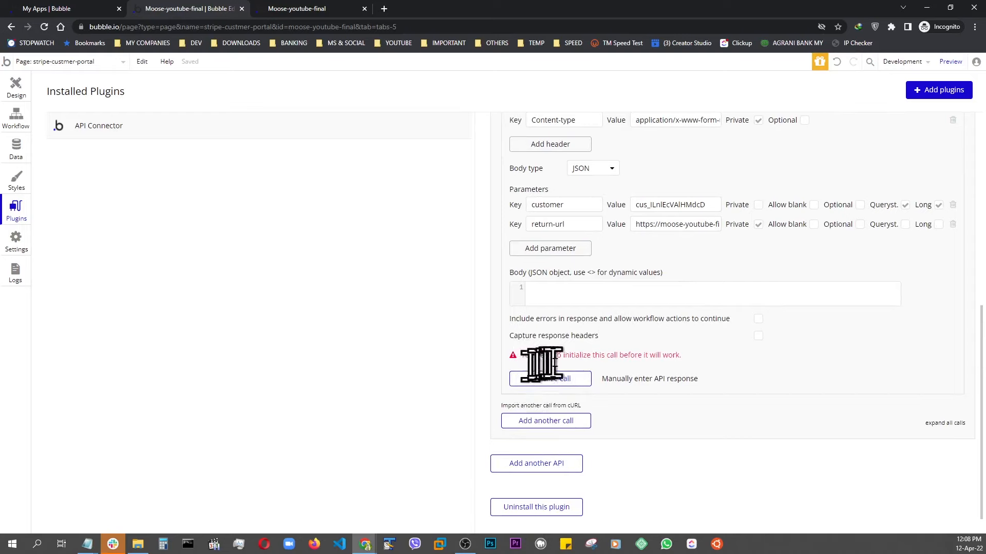
pyautogui.click(555, 385)
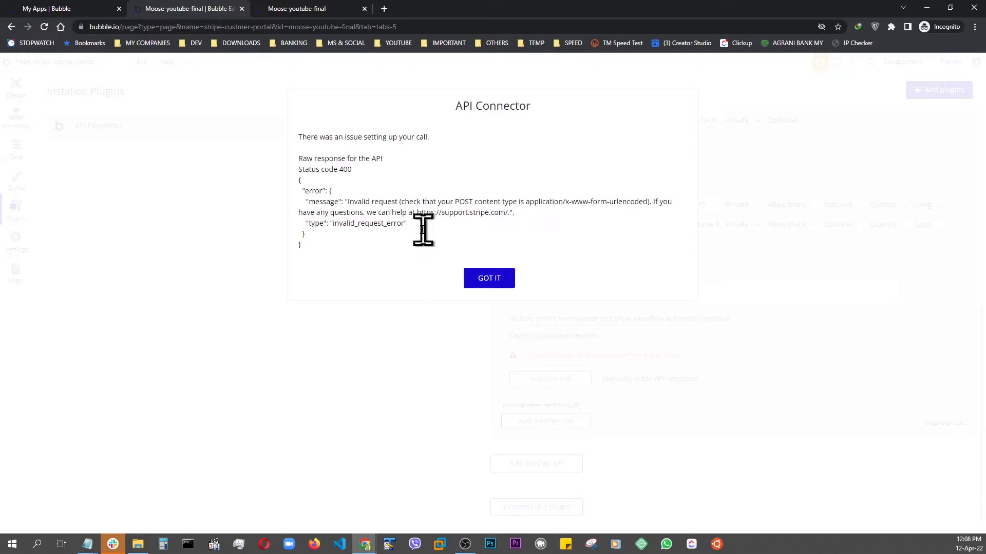
pyautogui.click(488, 279)
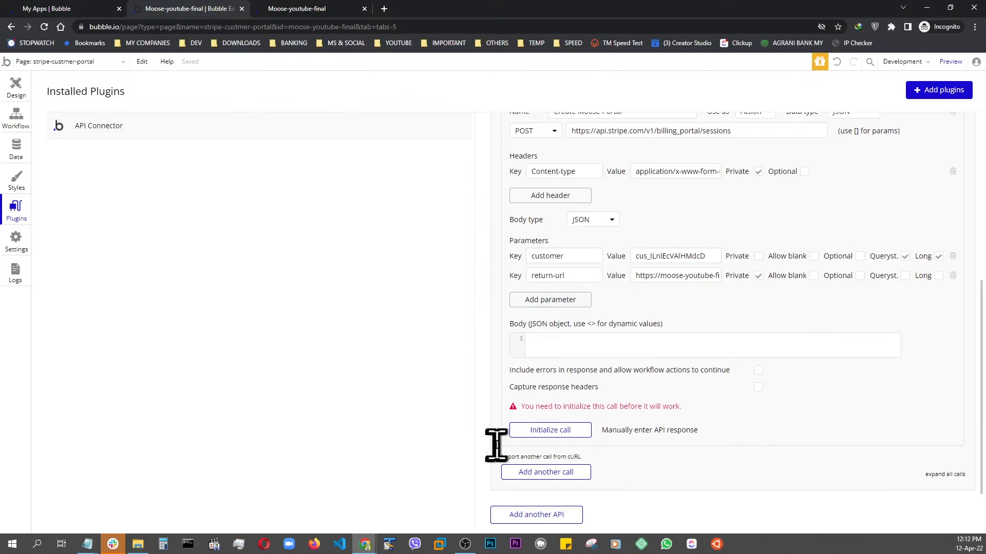
pyautogui.click(545, 431)
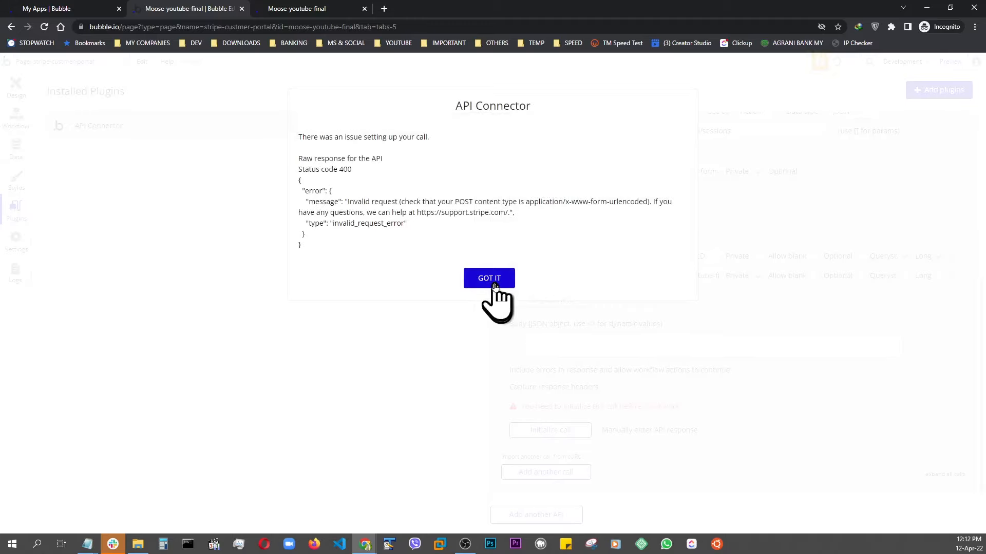
pyautogui.click(493, 284)
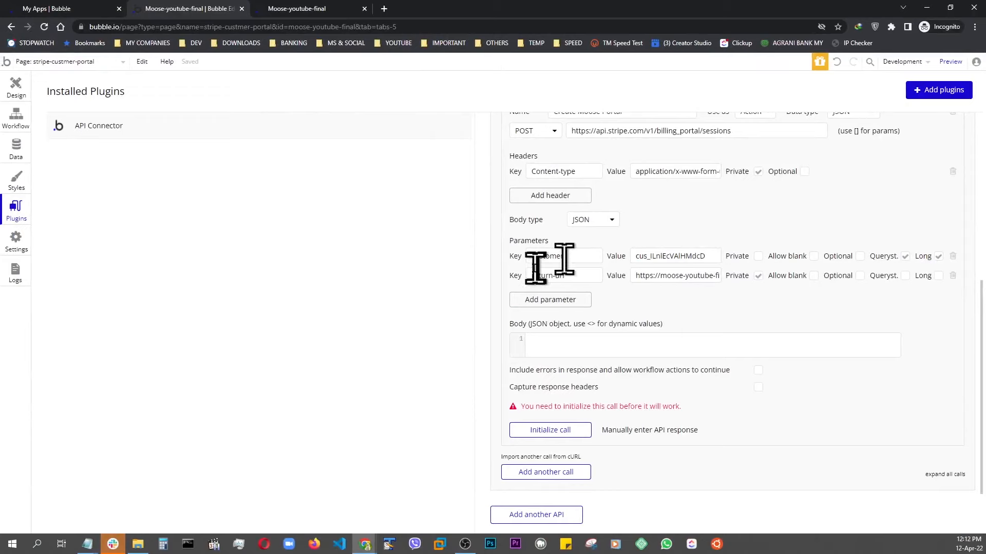
# Rename the second parameter's key to return_url, make it non-private, and enable its querystring and long options.
pyautogui.click(554, 275)
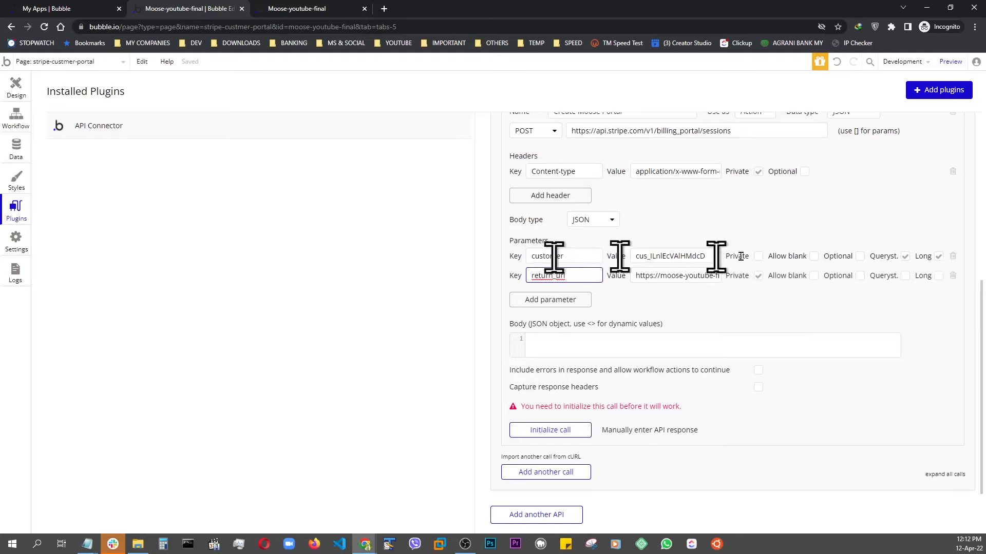
pyautogui.click(759, 278)
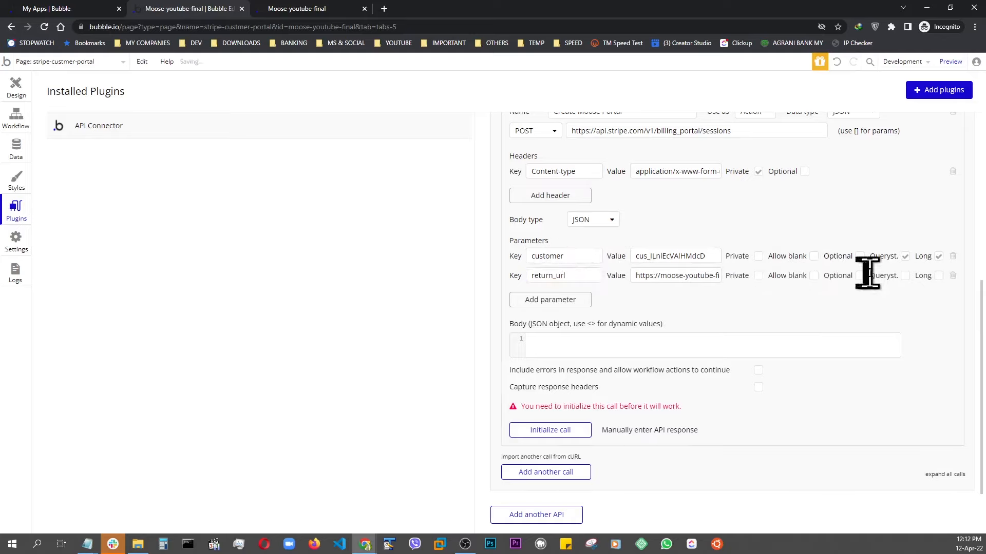
pyautogui.click(906, 278)
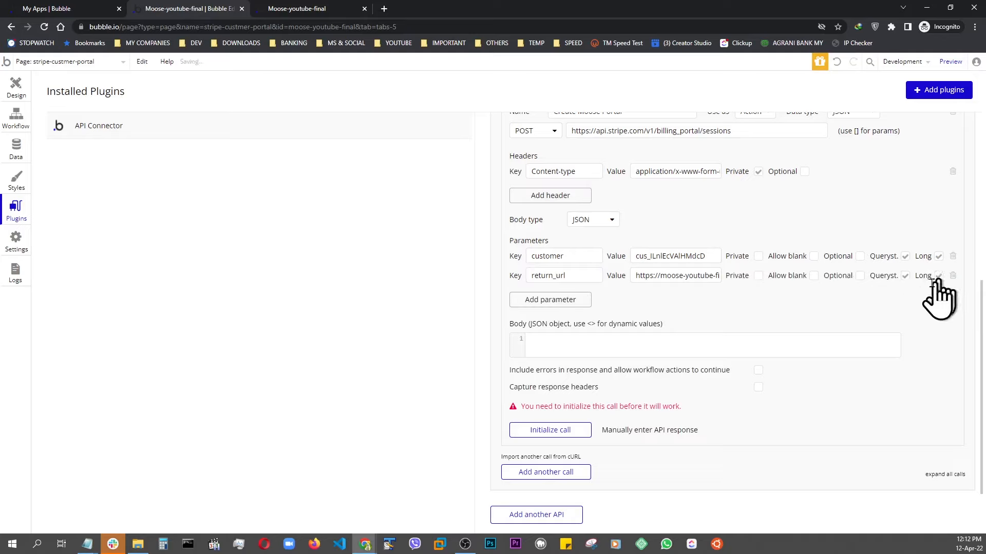
pyautogui.click(937, 277)
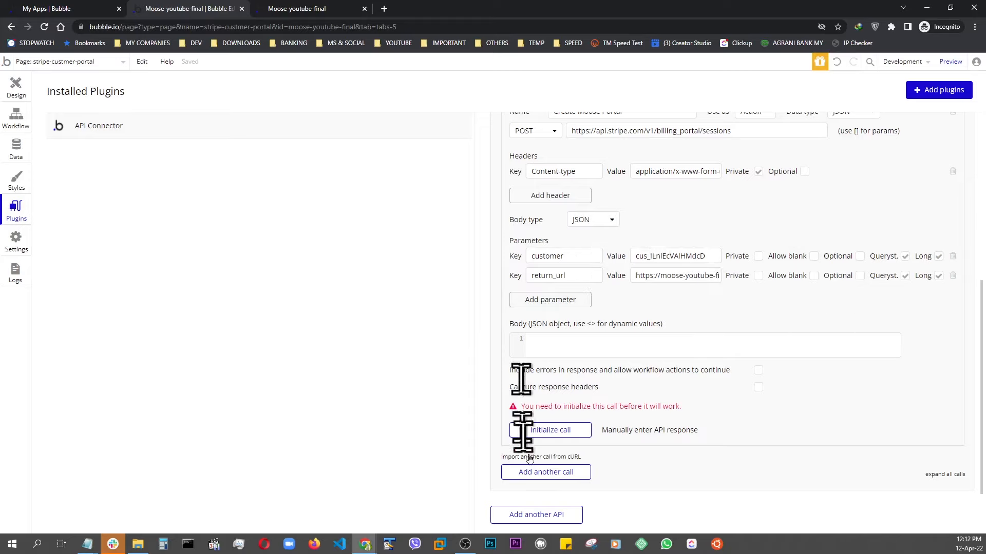
# Initialize the call and save the returned values with their default types.
pyautogui.click(547, 432)
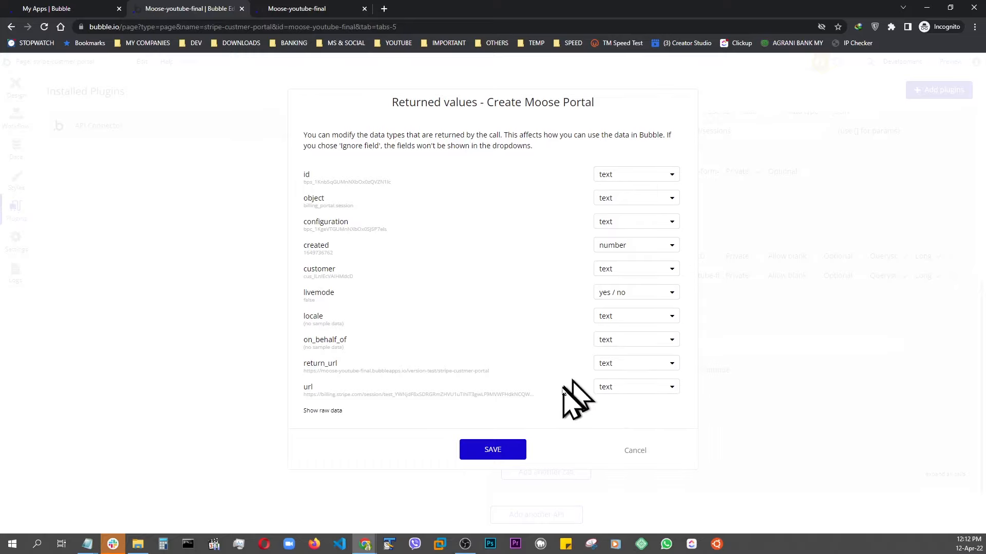
pyautogui.click(489, 454)
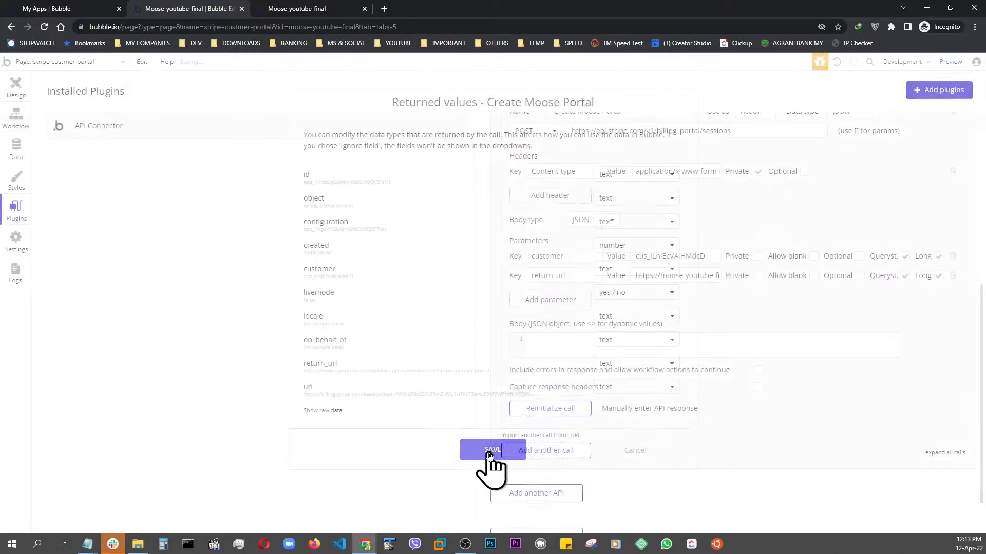
pyautogui.scroll(7, 519, 487)
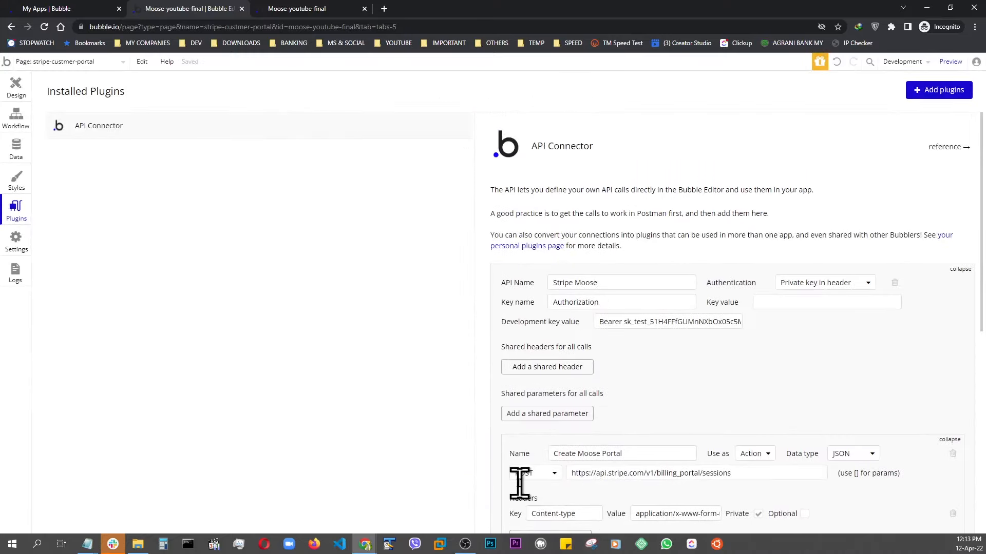
pyautogui.scroll(-10, 519, 483)
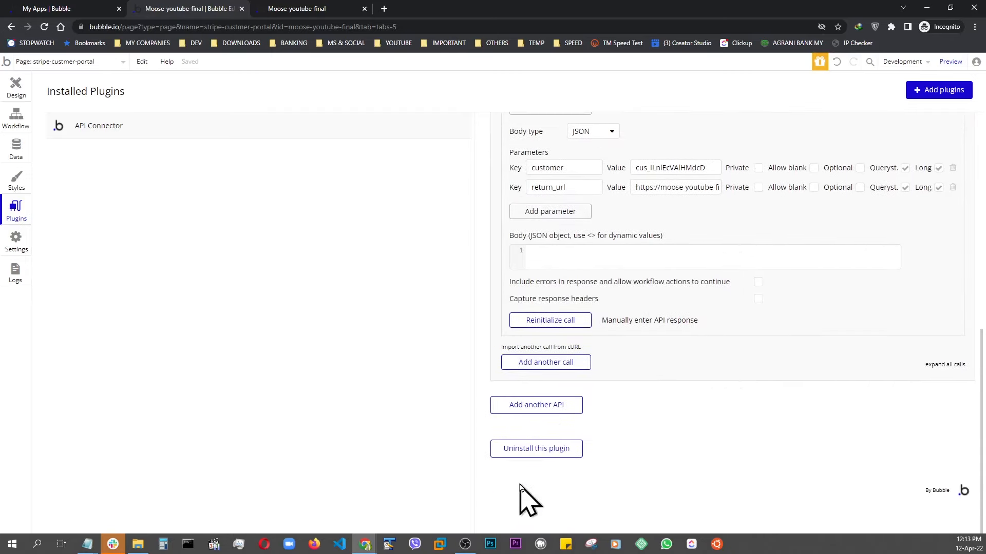
pyautogui.scroll(4, 520, 498)
pyautogui.scroll(-4, 513, 462)
pyautogui.scroll(3, 503, 426)
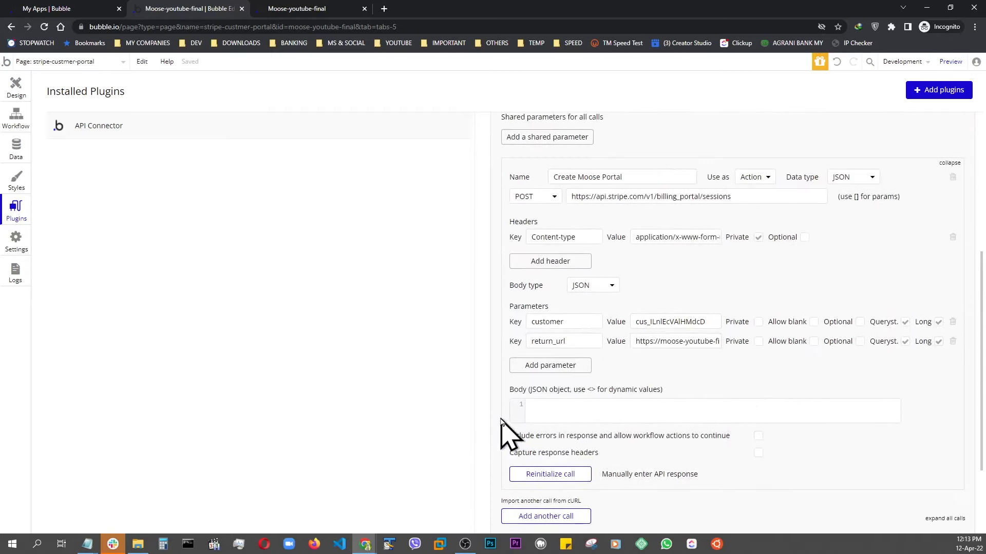
pyautogui.scroll(4, 501, 417)
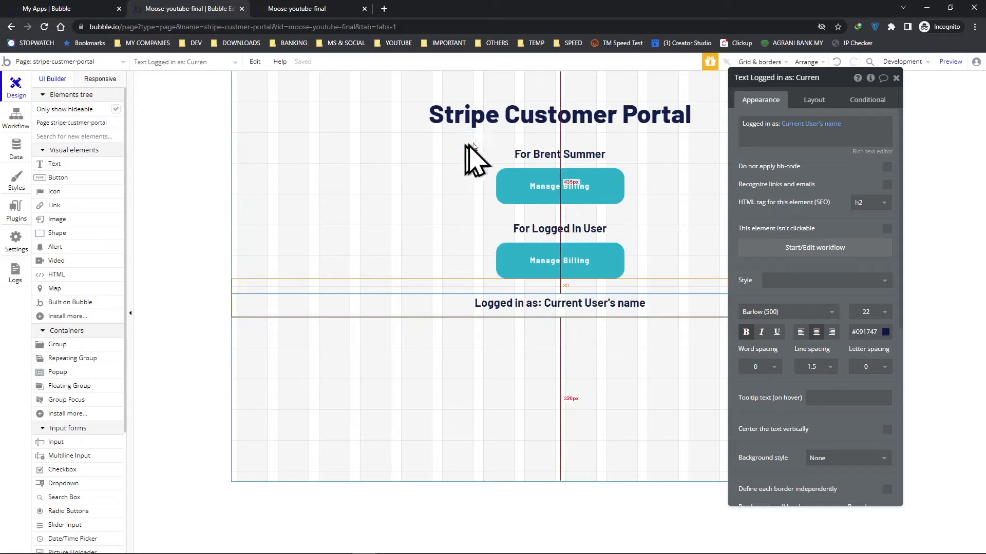
pyautogui.click(510, 192)
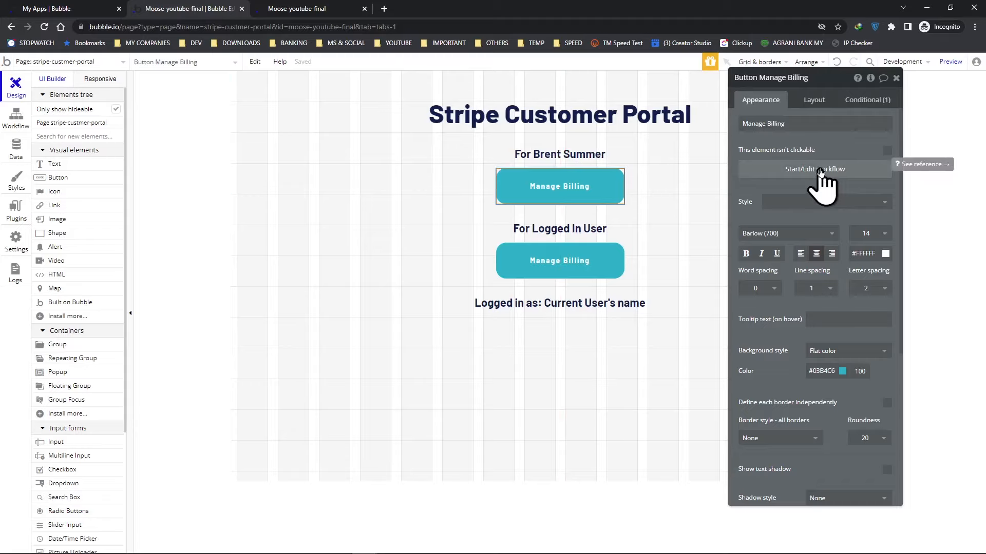
pyautogui.click(820, 171)
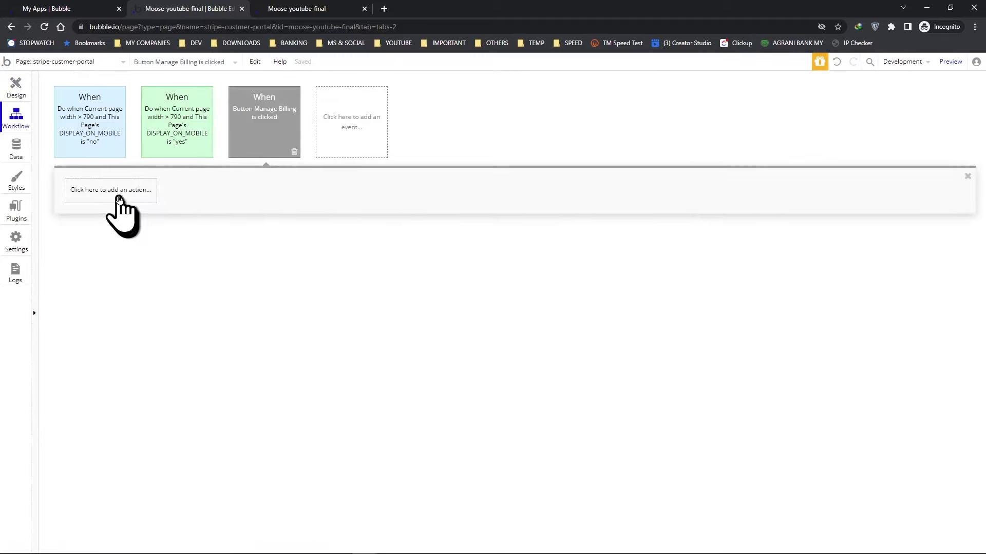
pyautogui.click(119, 198)
pyautogui.moveTo(96, 348)
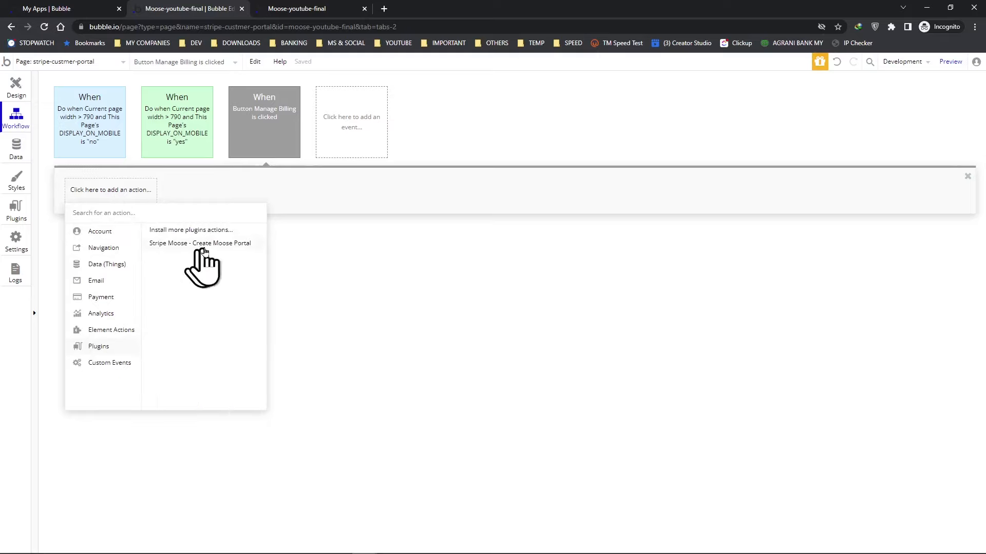
pyautogui.click(219, 243)
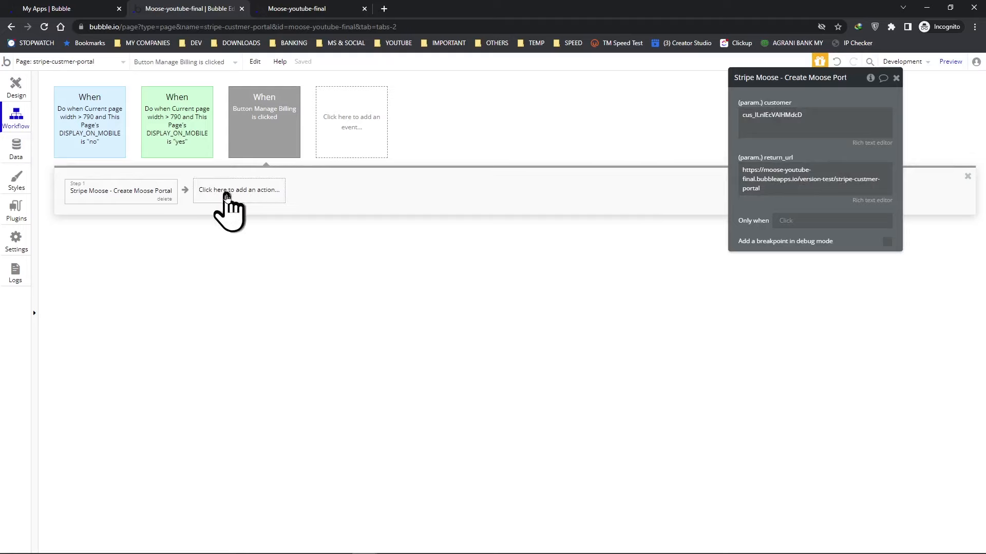
# Add an Open an external website action as the workflow's second step.
pyautogui.click(227, 198)
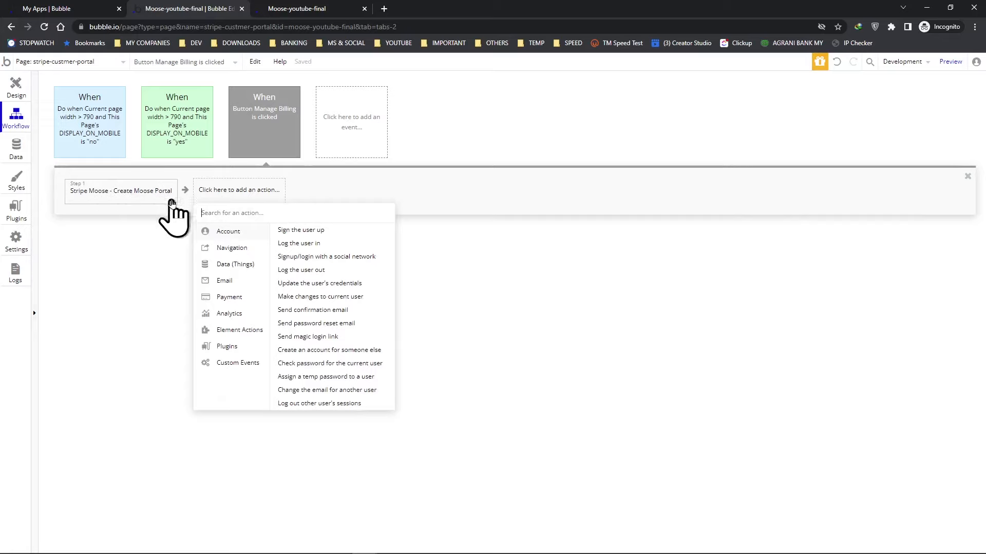
pyautogui.moveTo(242, 249)
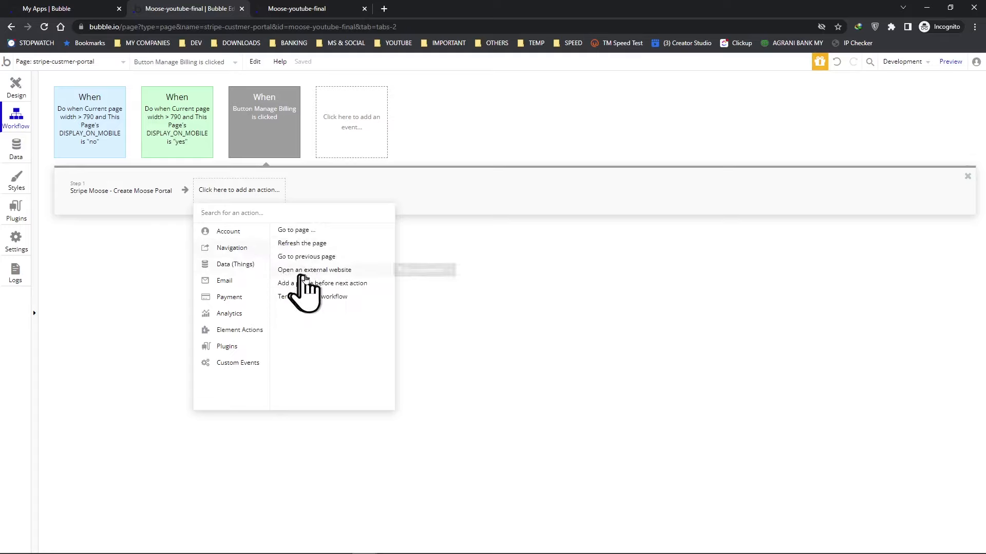
pyautogui.click(326, 271)
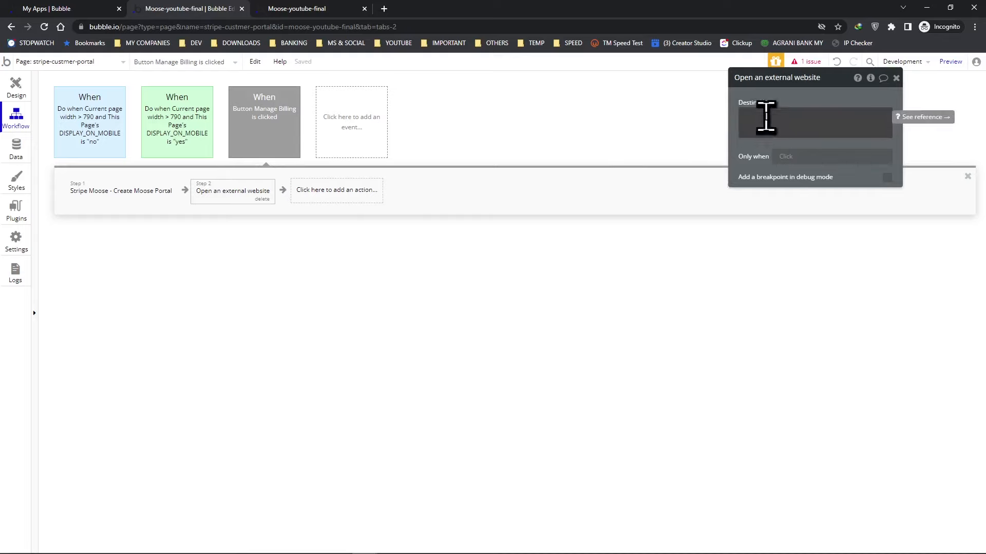
# Set the external website destination to Result of step 1's url.
pyautogui.click(765, 118)
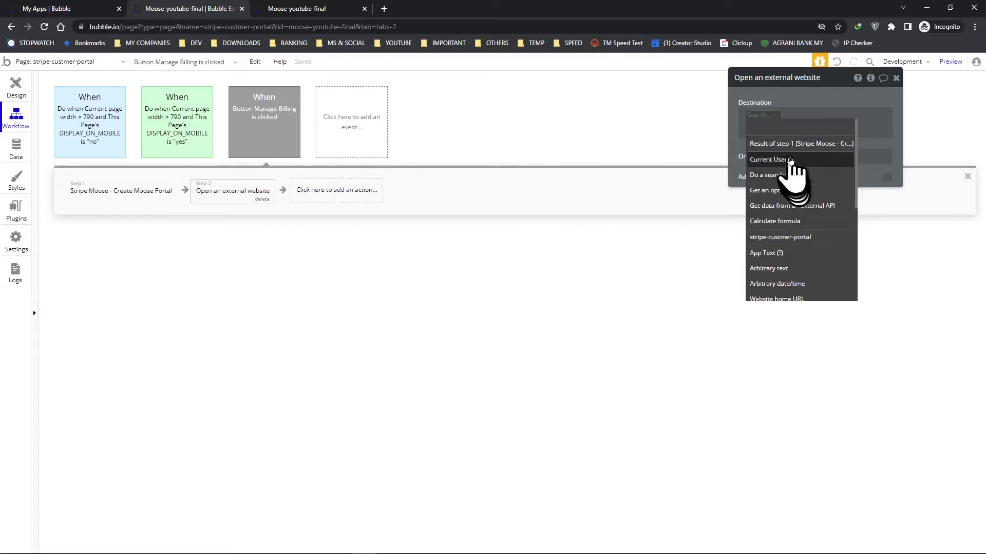
pyautogui.click(788, 144)
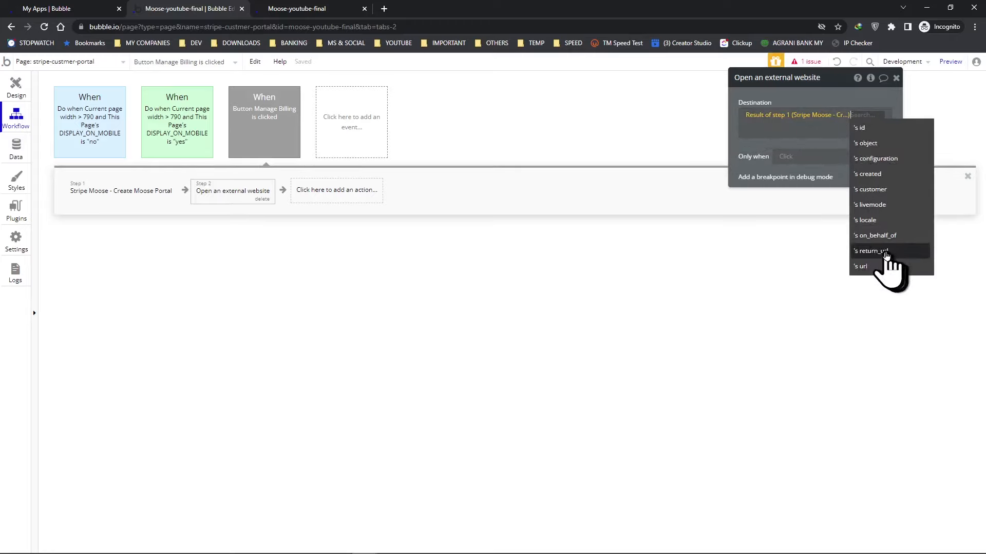
pyautogui.click(863, 266)
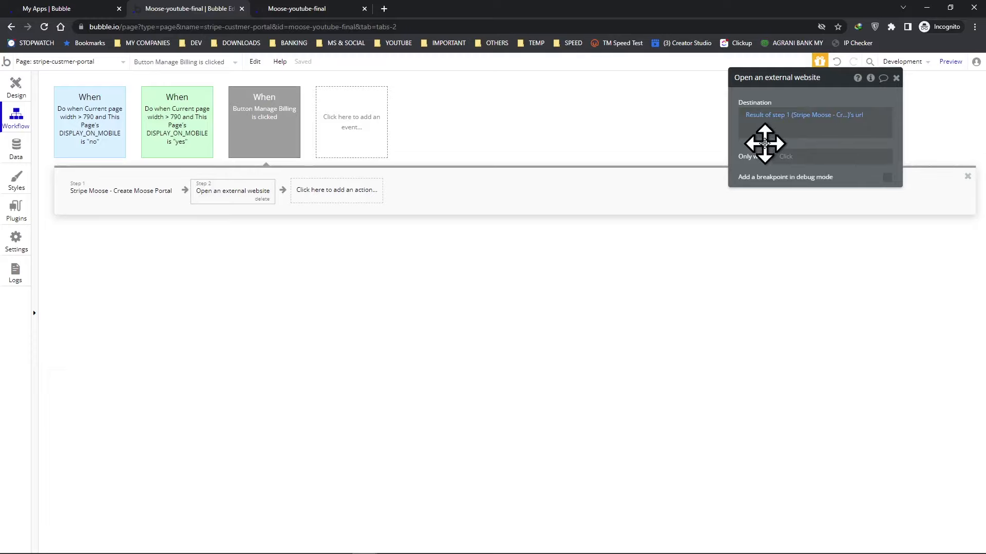
pyautogui.moveTo(819, 80); pyautogui.dragTo(536, 84)
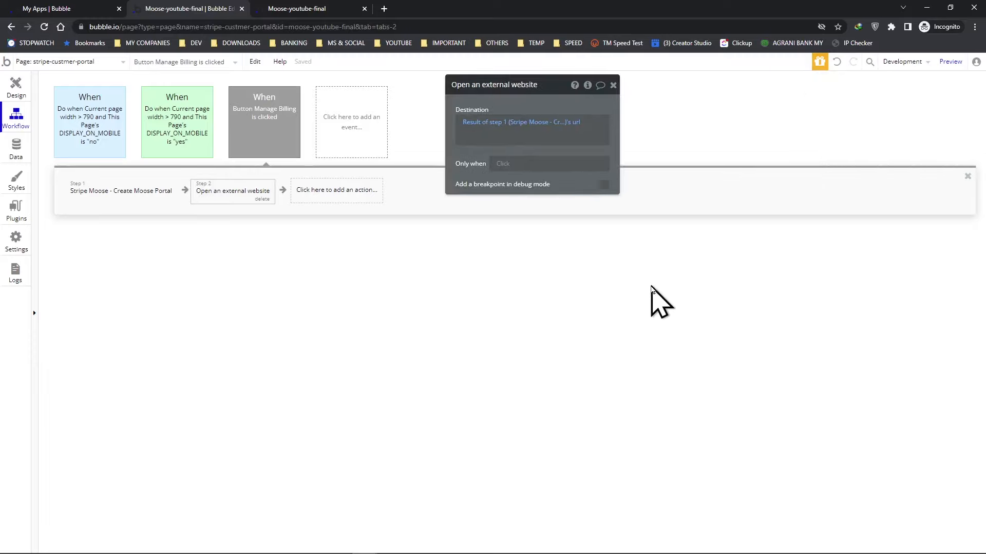
pyautogui.click(7, 86)
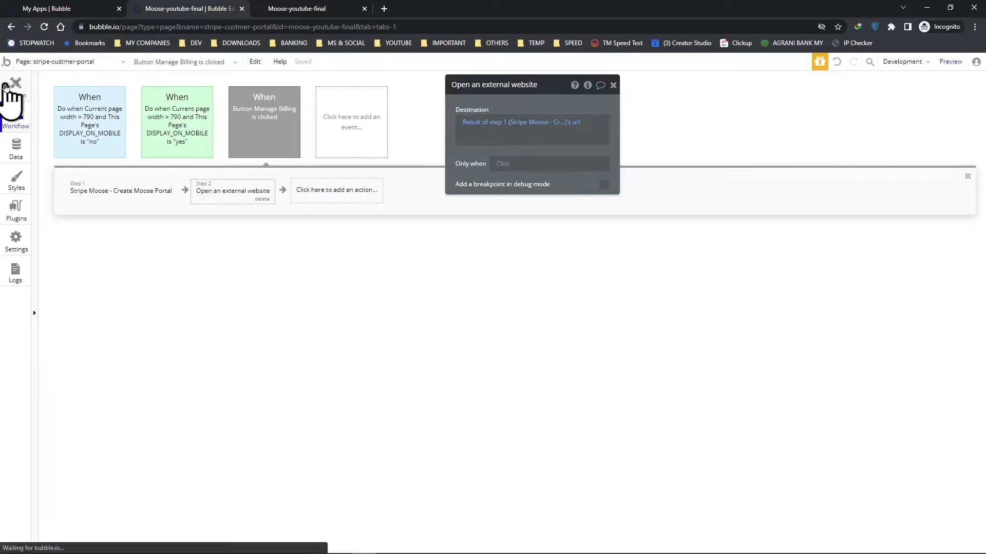
pyautogui.click(946, 64)
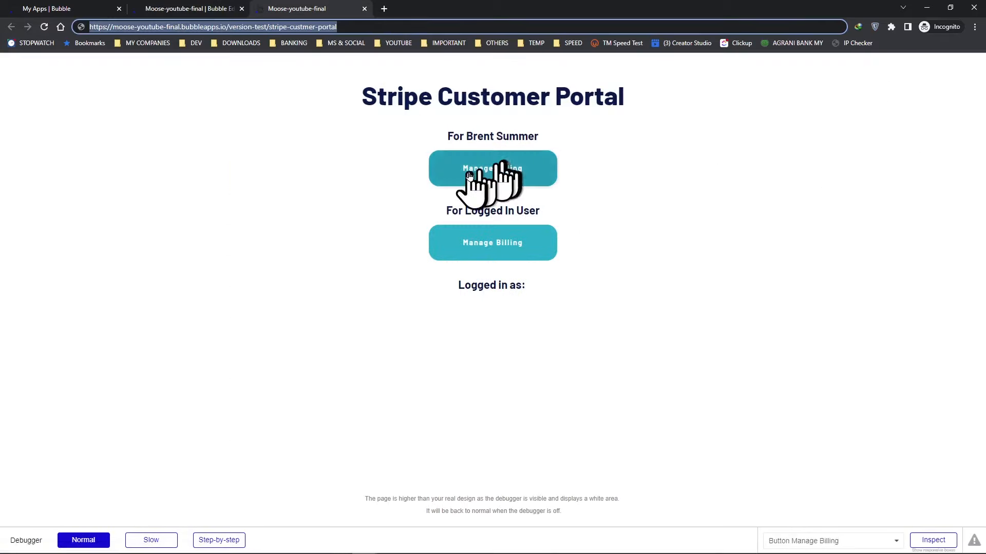
pyautogui.click(492, 177)
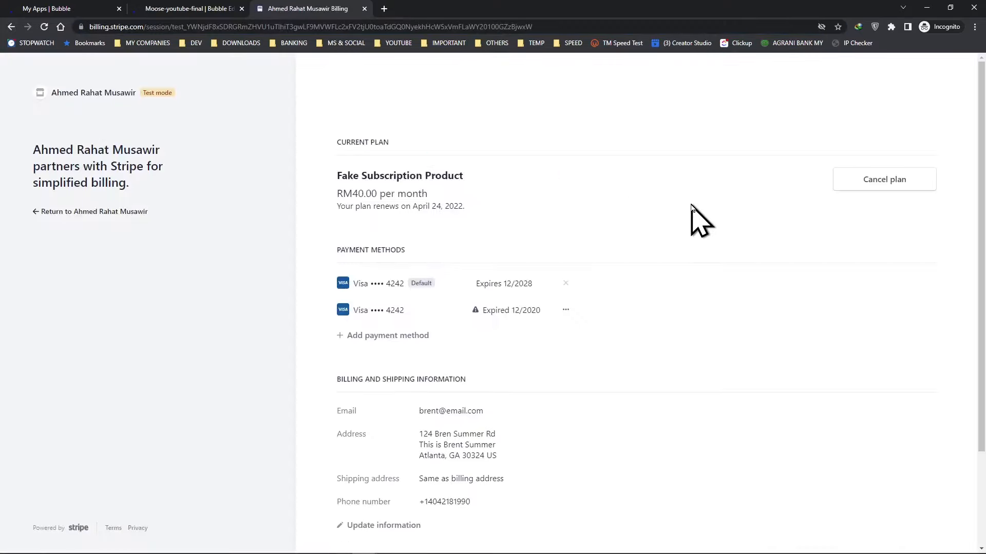
# Explore the Stripe billing portal's billing information and add payment method pages, then return to the app.
pyautogui.scroll(-1, 691, 206)
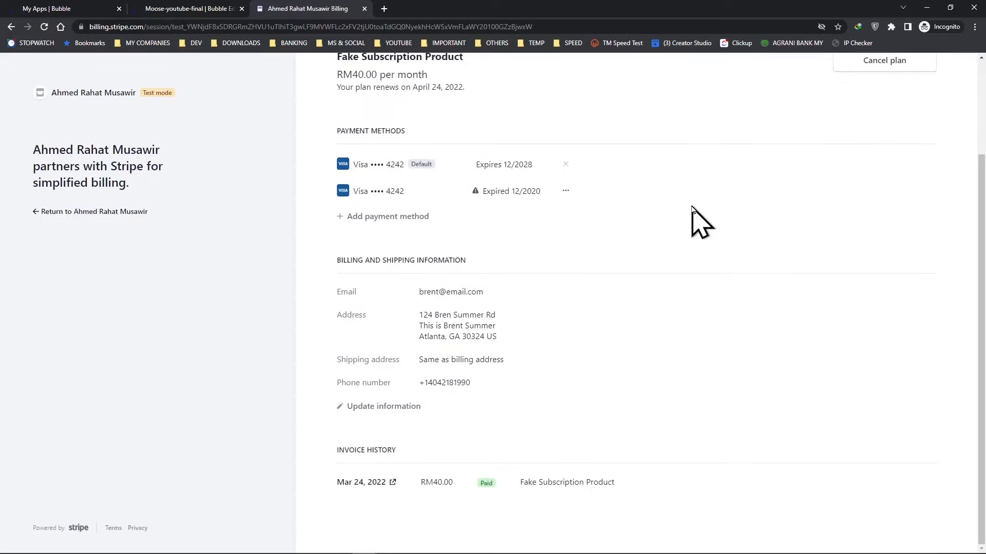
pyautogui.scroll(1, 692, 205)
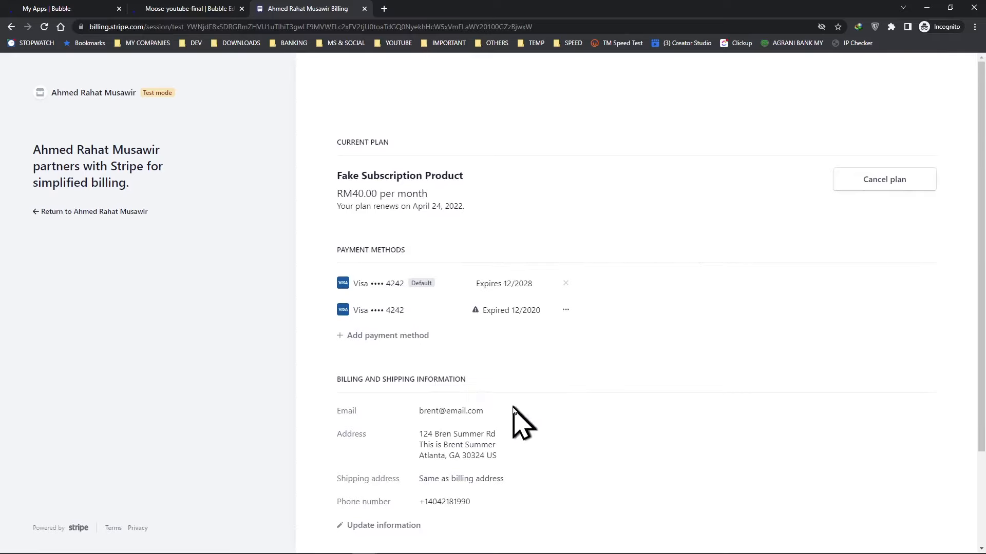
pyautogui.scroll(-2, 505, 415)
pyautogui.click(399, 412)
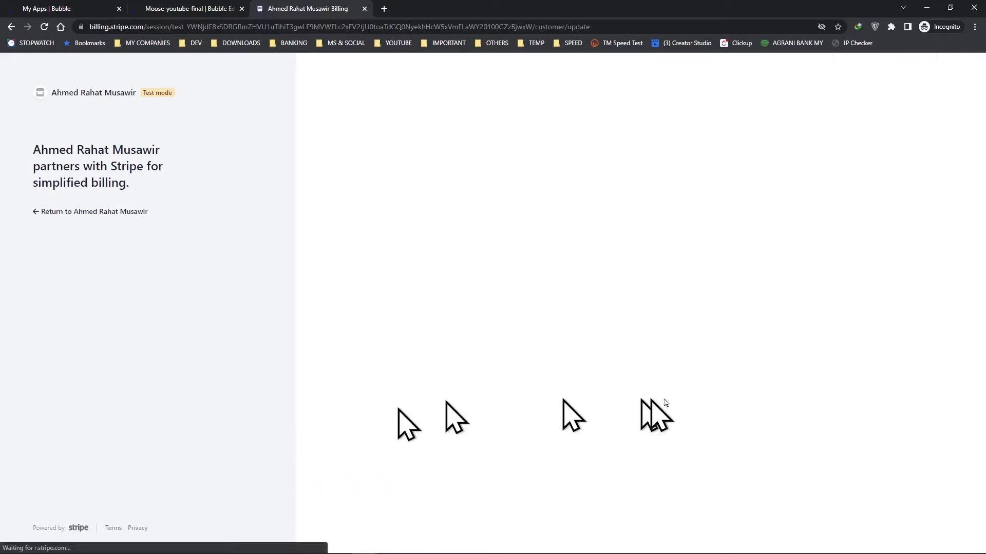
pyautogui.scroll(-1, 544, 277)
pyautogui.scroll(1, 542, 274)
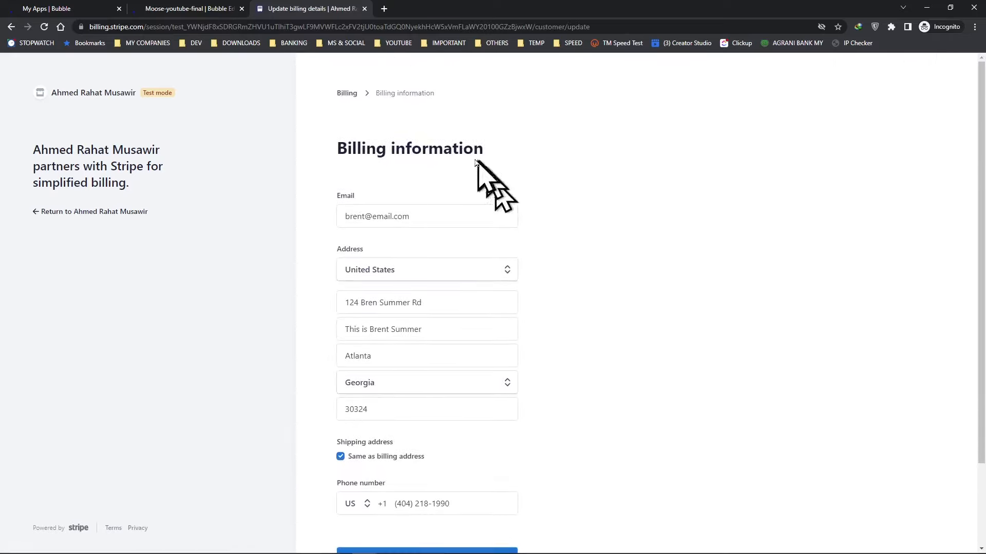
pyautogui.click(353, 95)
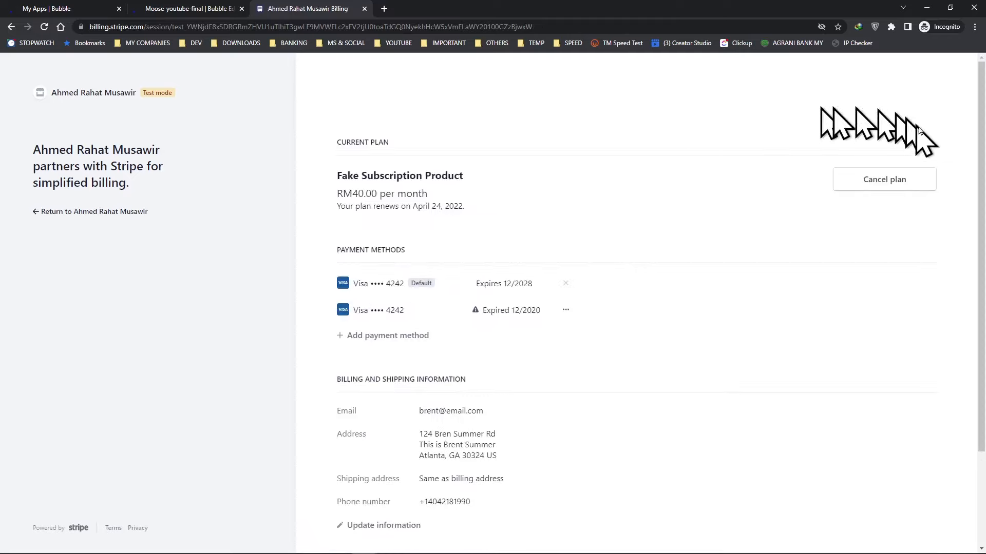
pyautogui.scroll(-2, 881, 213)
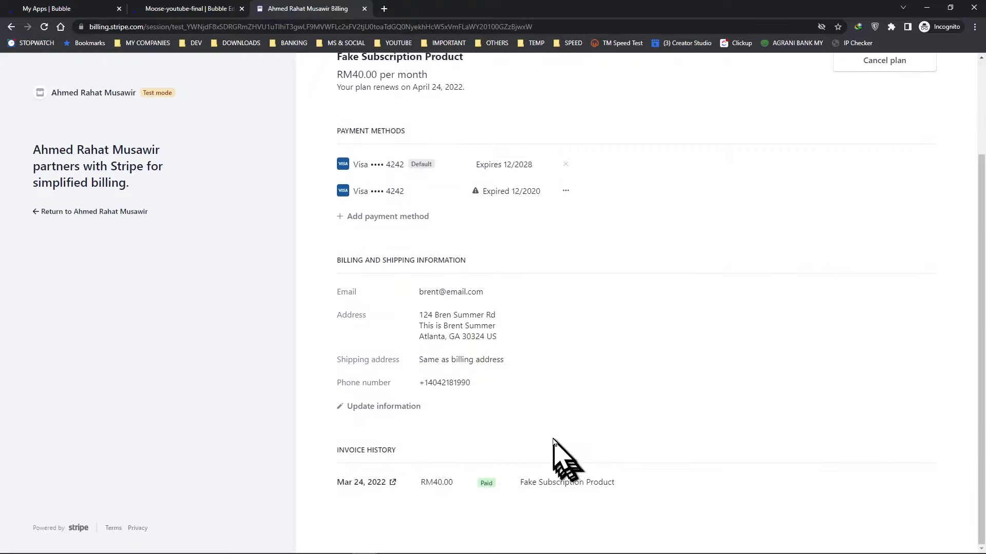
pyautogui.scroll(3, 553, 440)
pyautogui.click(388, 337)
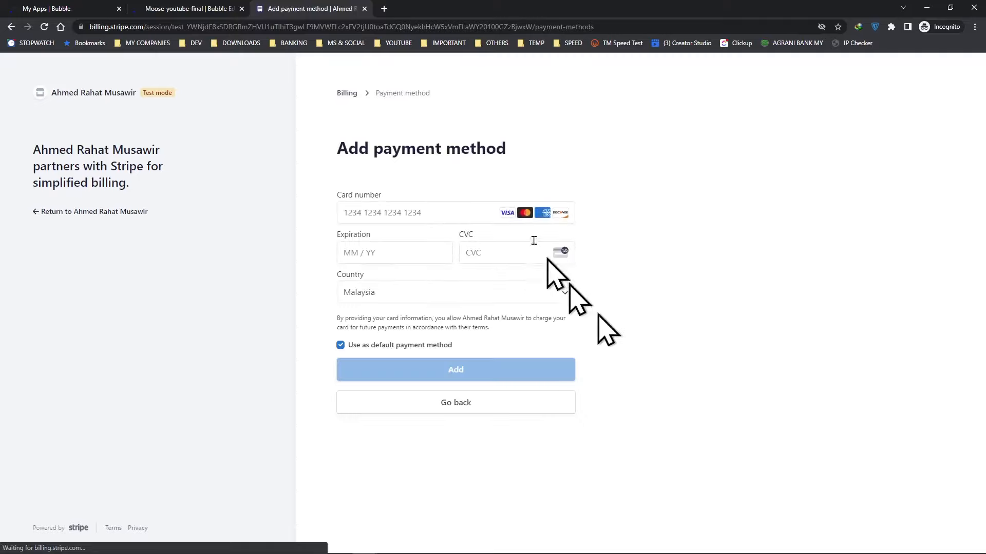
pyautogui.click(347, 93)
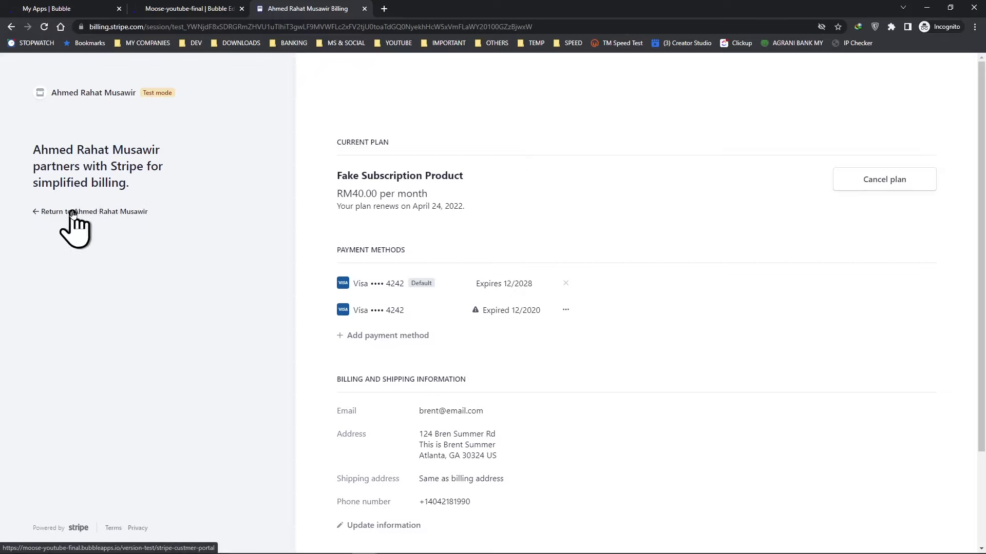
pyautogui.click(118, 215)
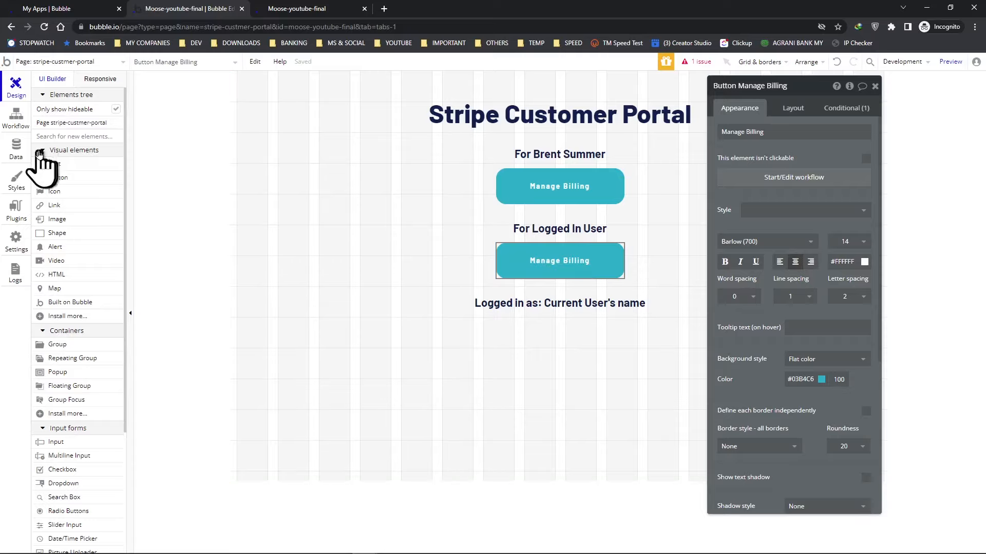
# Add a new text field named stripe_customer_id to the User data type.
pyautogui.click(16, 148)
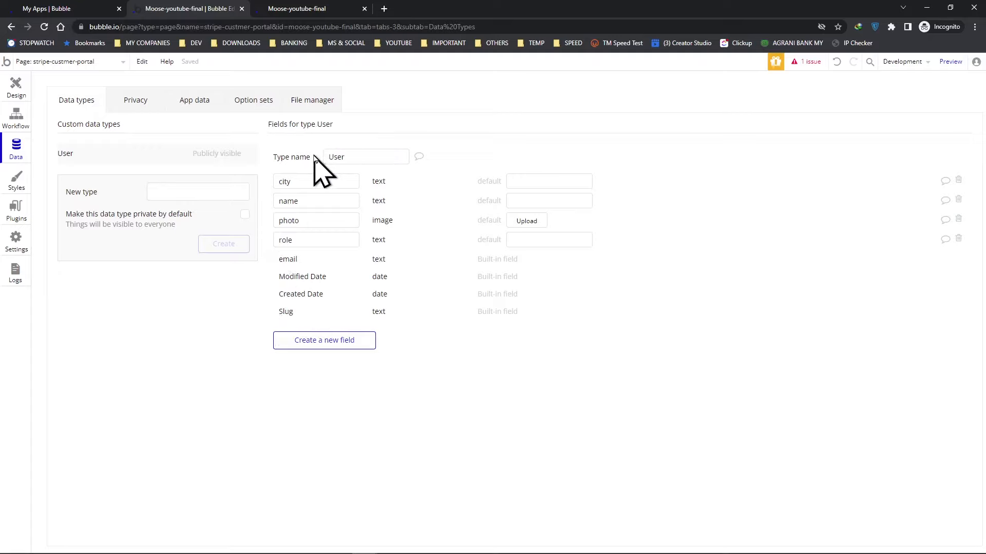
pyautogui.click(322, 341)
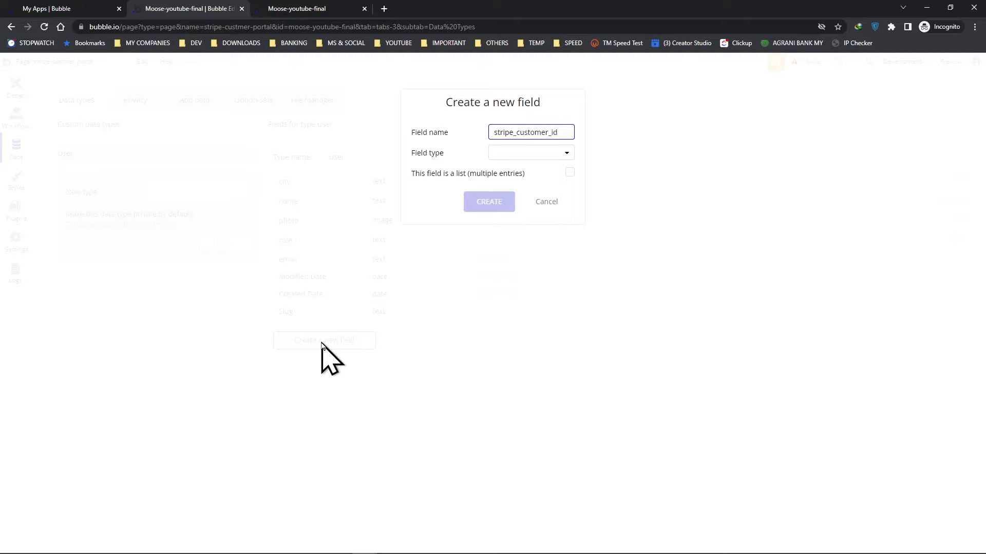
pyautogui.click(549, 158)
pyautogui.click(511, 172)
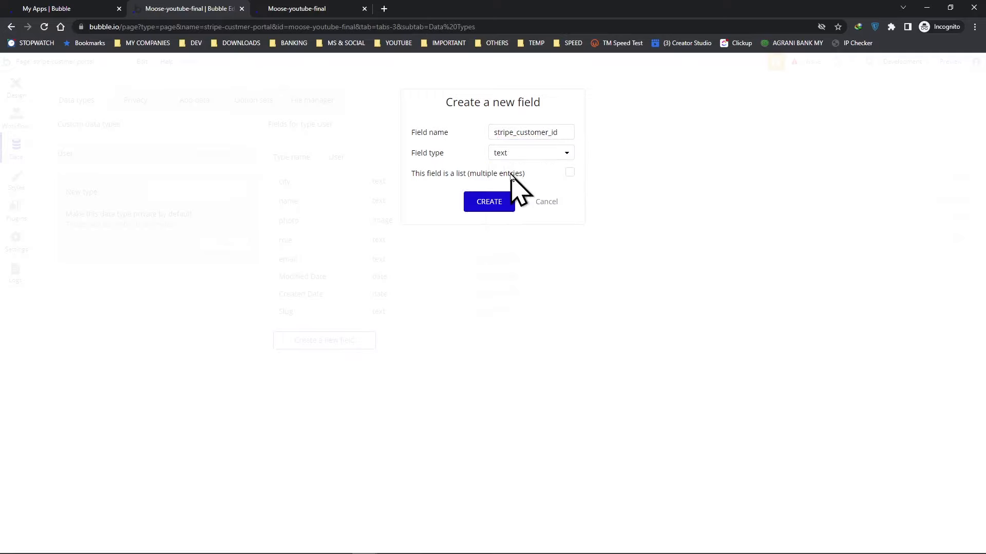
pyautogui.click(490, 204)
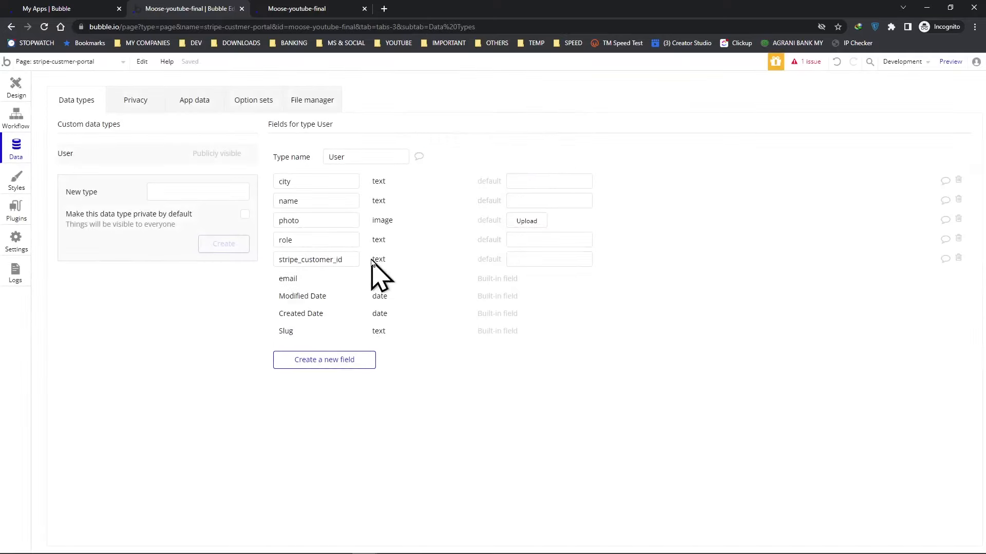
# Open the All Users app data and start a new User entry with city Atlanta, the customer's name and role customer.
pyautogui.click(175, 105)
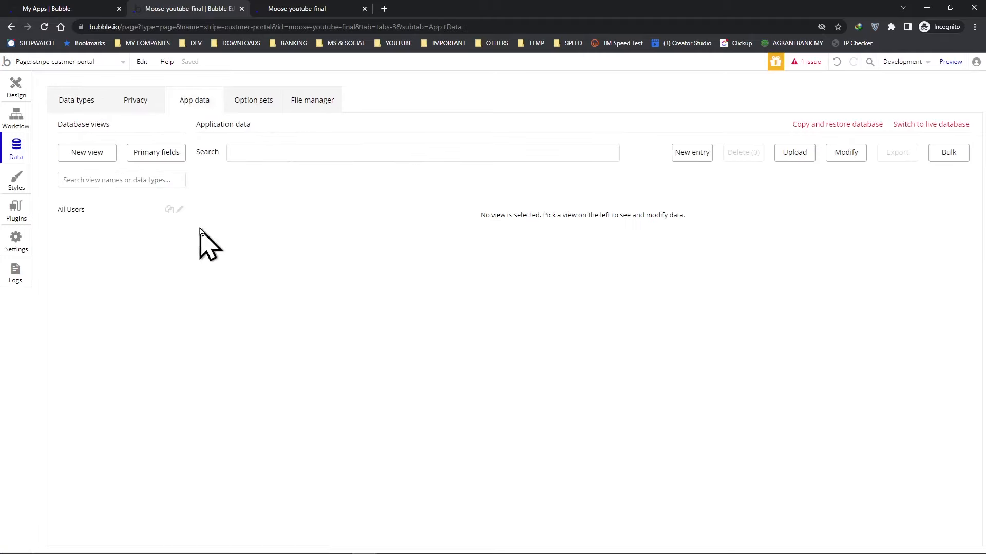
pyautogui.click(72, 211)
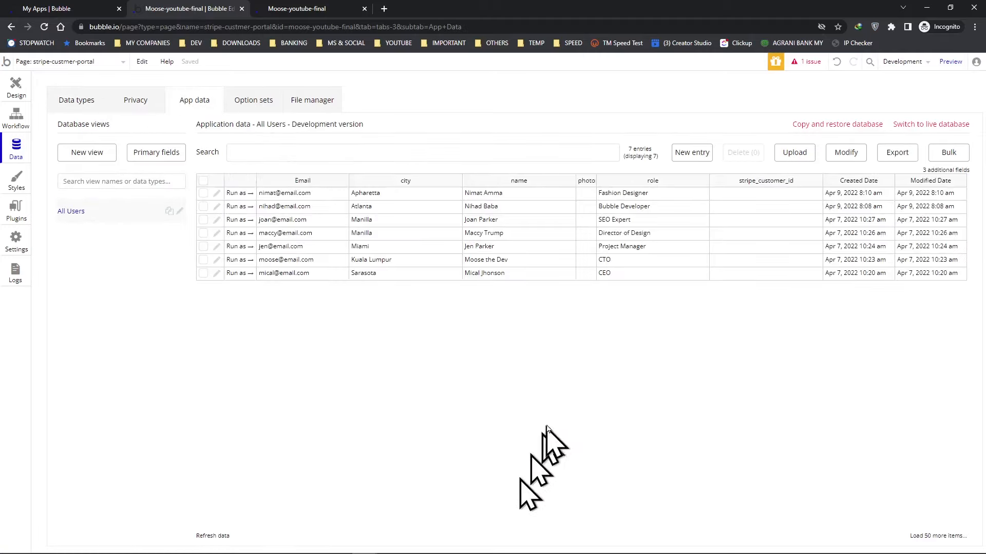
pyautogui.click(693, 154)
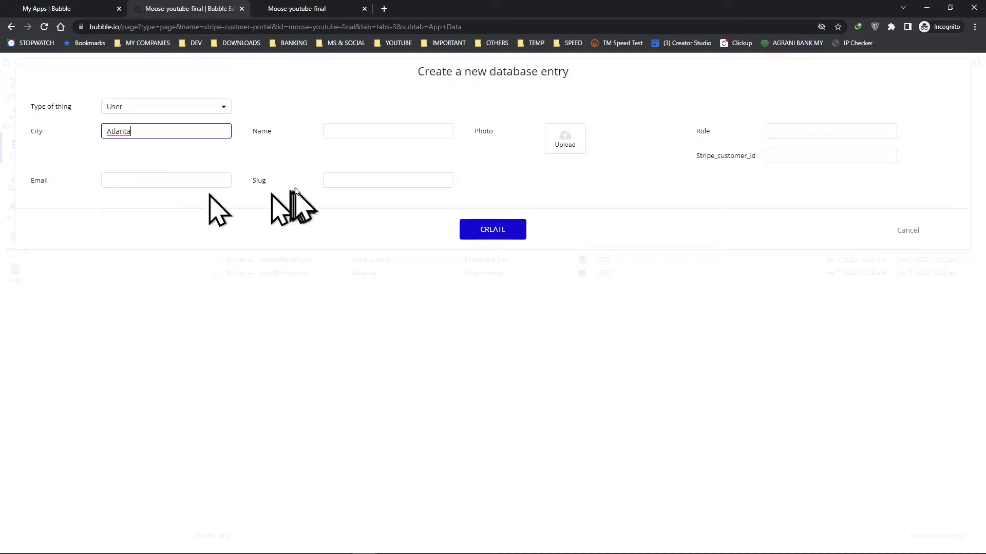
pyautogui.click(330, 133)
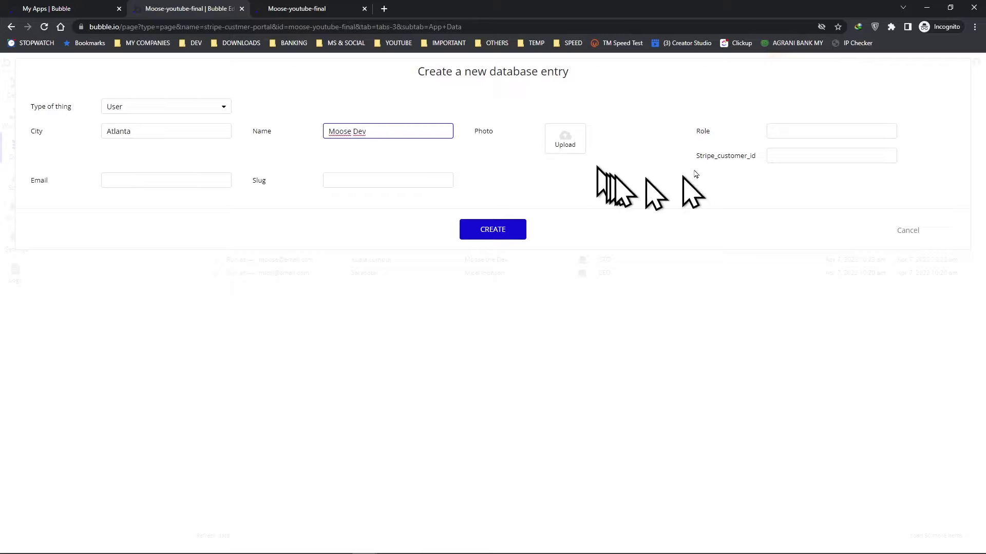
pyautogui.click(811, 131)
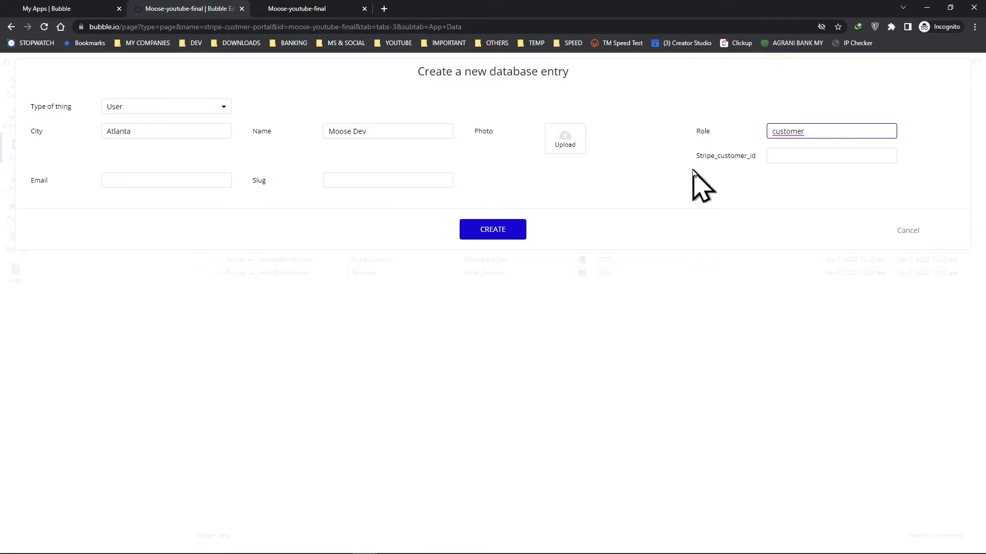
# Copy the customer's ID from the Stripe dashboard into the new entry's Stripe_customer_id field.
pyautogui.hotkey('alt', 'Tab')
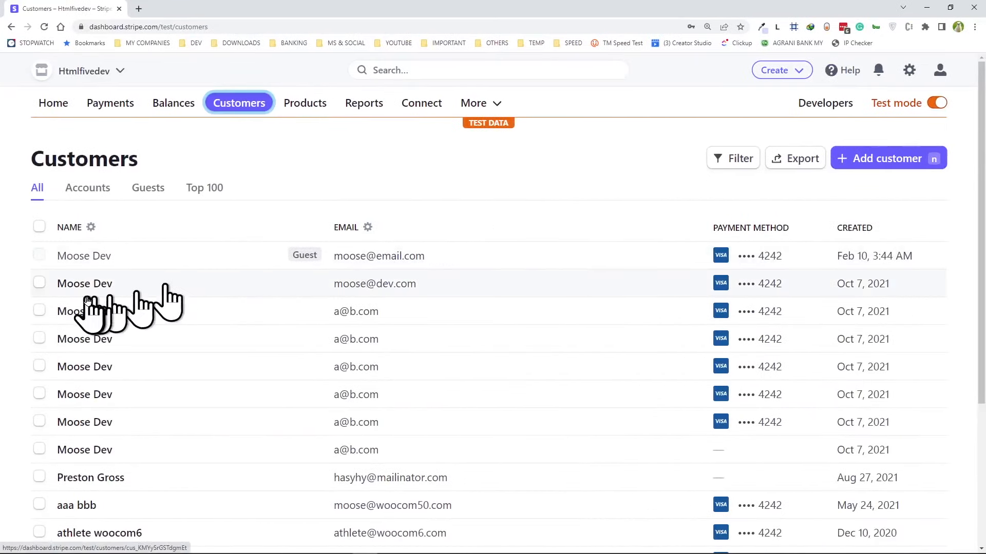
pyautogui.click(84, 291)
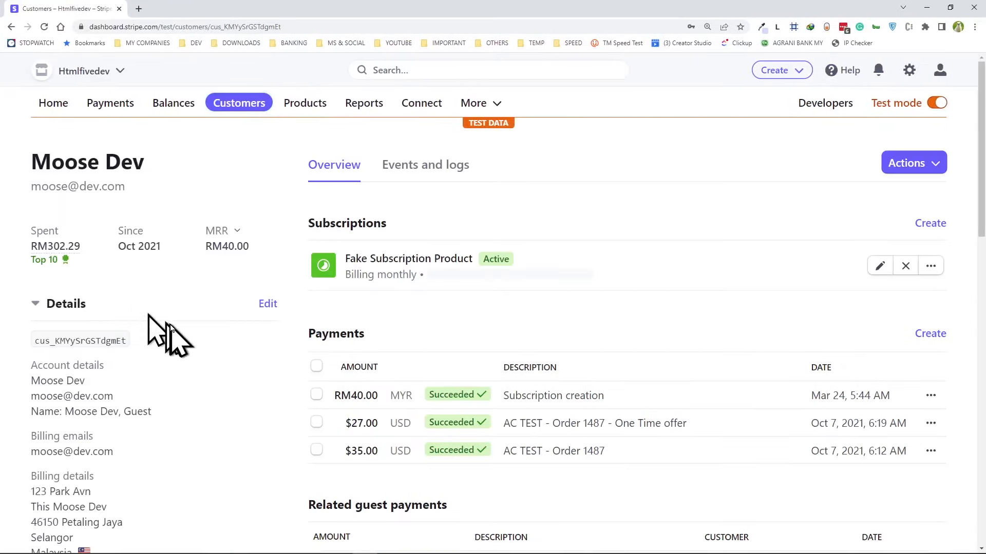
pyautogui.click(83, 341)
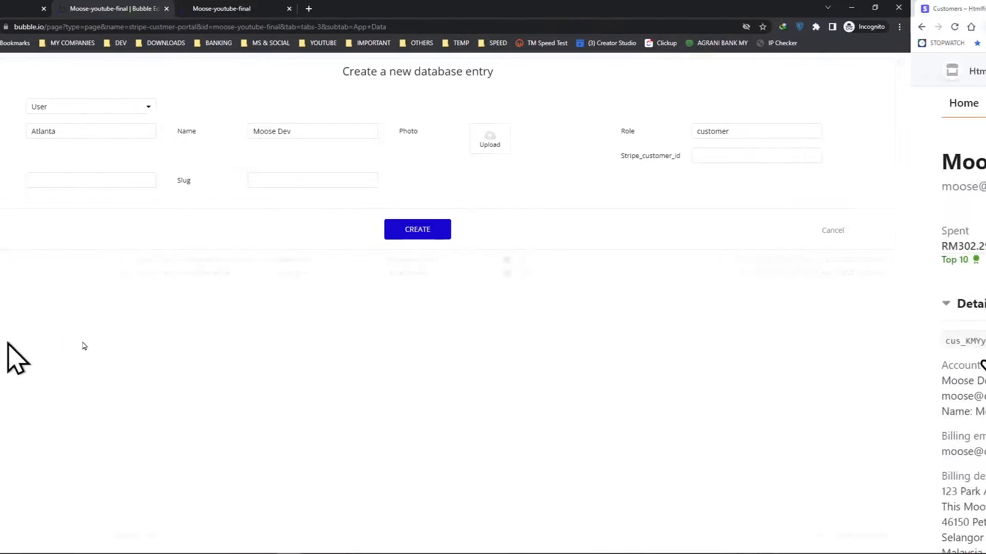
pyautogui.click(778, 158)
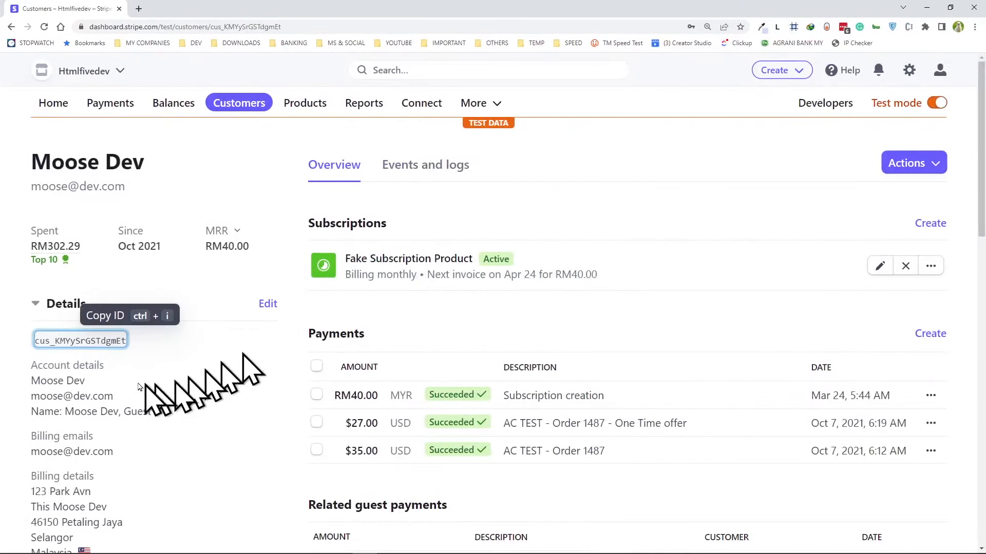
# Copy the customer's e-mail from the Stripe dashboard into the entry's Email field and create the entry.
pyautogui.moveTo(29, 398); pyautogui.dragTo(115, 397)
pyautogui.rightClick(108, 395)
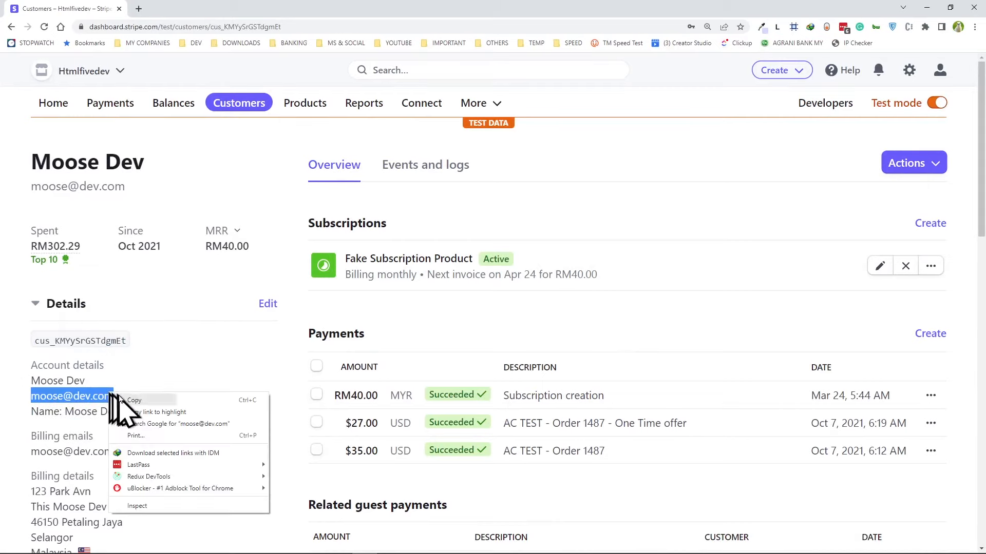
pyautogui.click(123, 403)
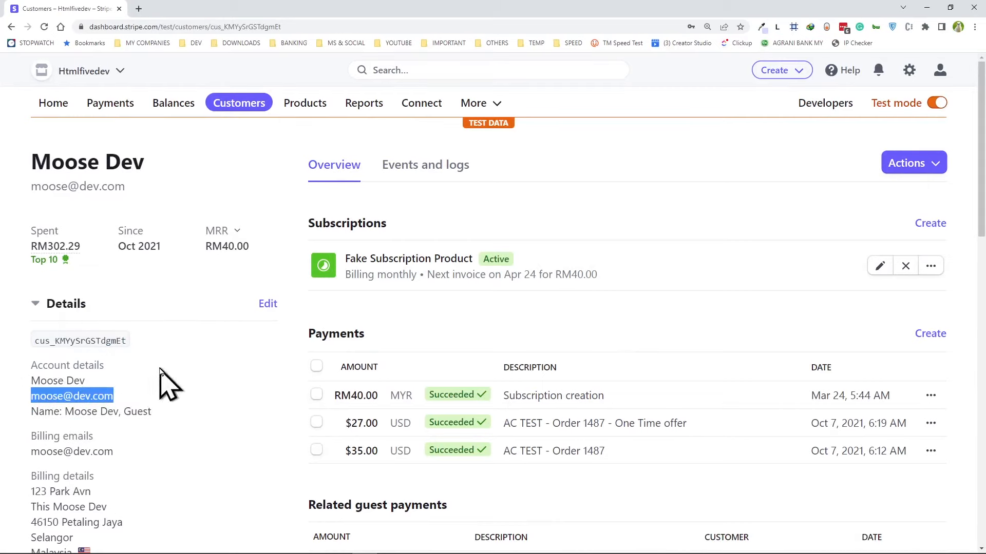
pyautogui.hotkey('alt', 'Tab')
pyautogui.click(142, 181)
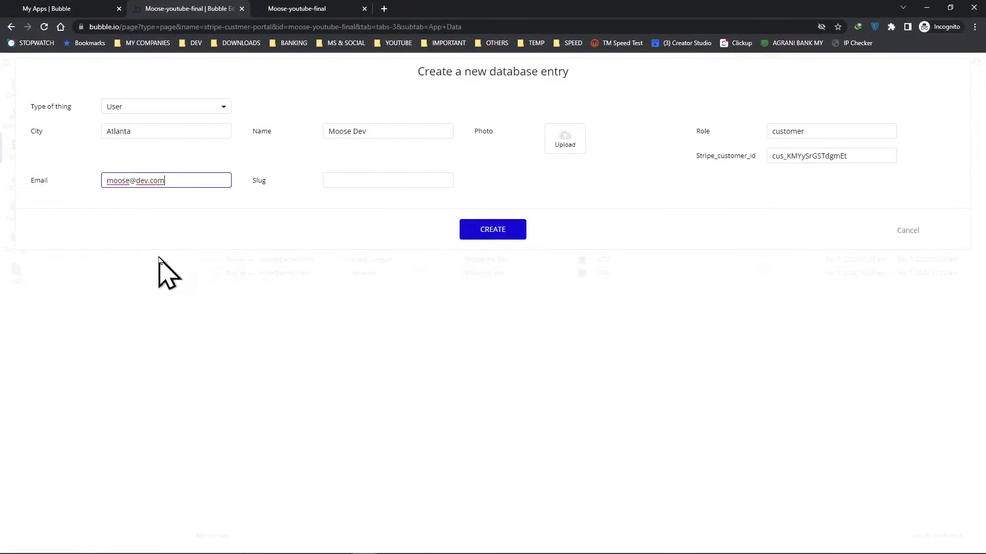
pyautogui.click(492, 231)
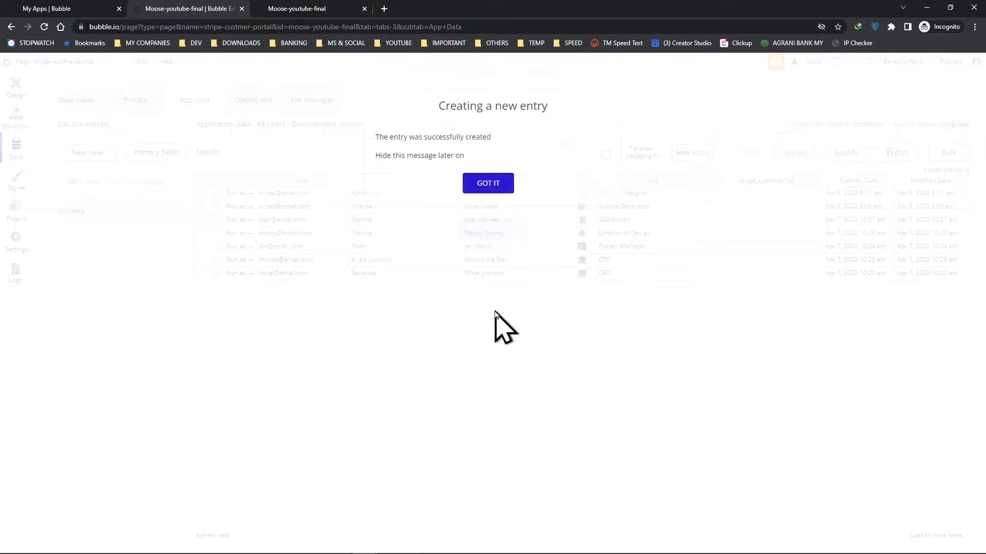
pyautogui.click(490, 180)
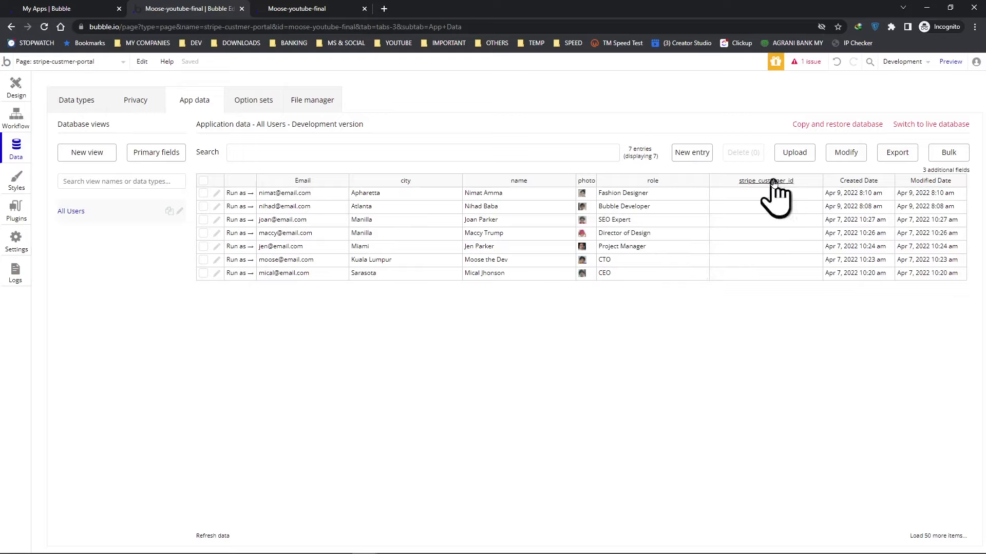
# Reload the editor and review the All Users data for the new entry.
pyautogui.moveTo(183, 548)
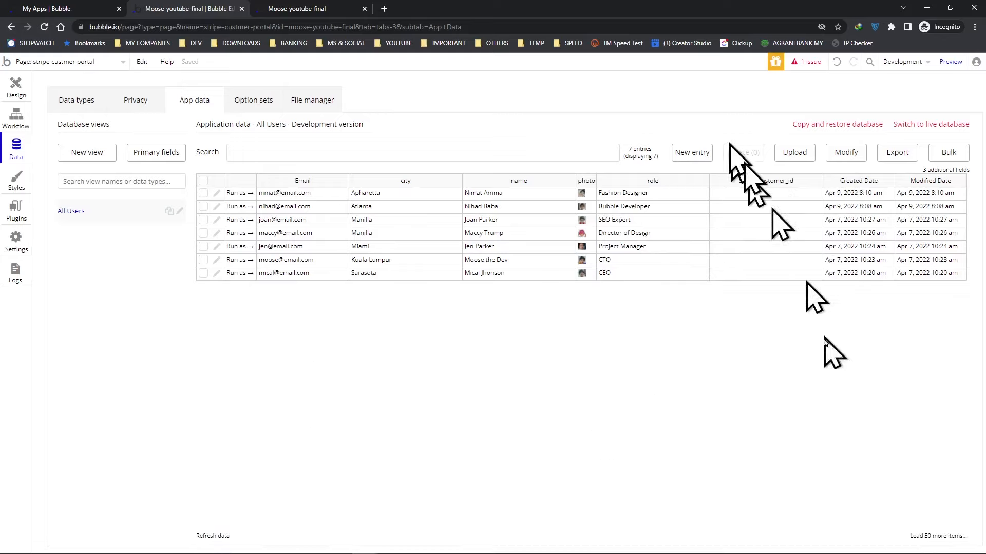
pyautogui.click(45, 27)
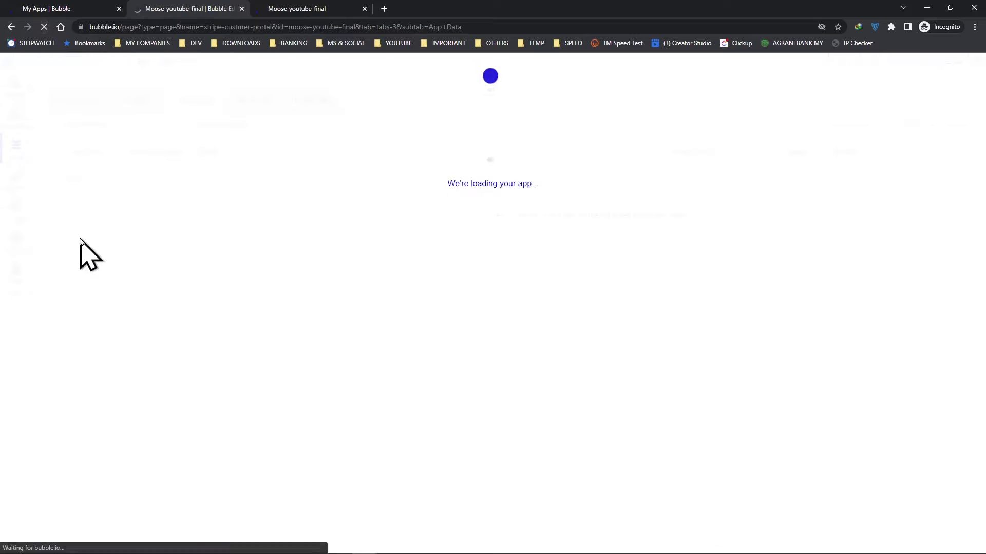
pyautogui.click(533, 258)
pyautogui.click(72, 211)
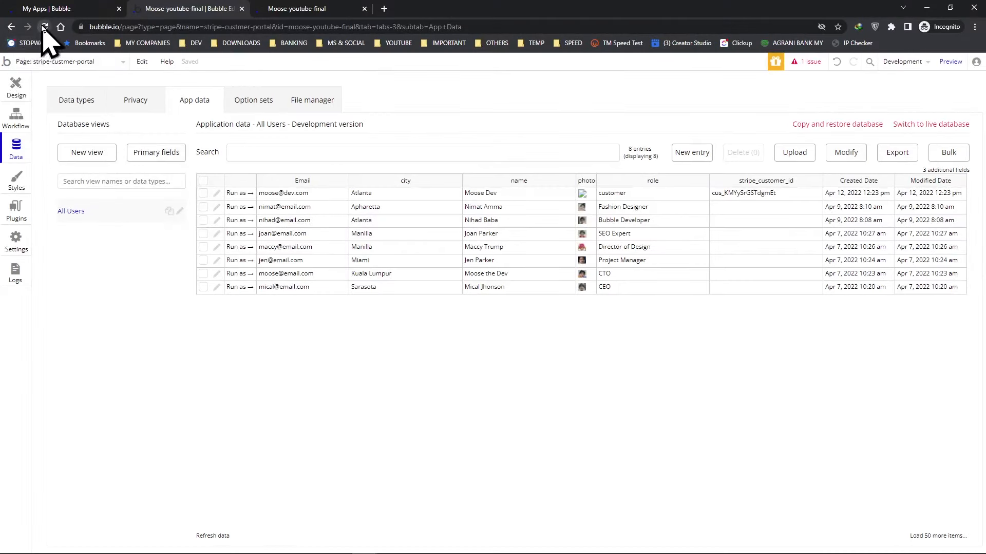
pyautogui.click(44, 27)
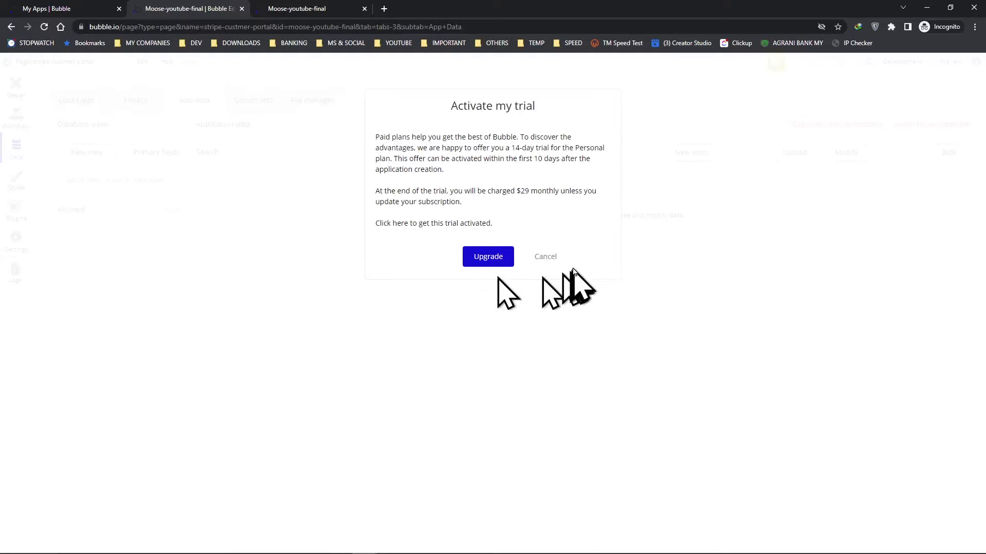
pyautogui.click(545, 257)
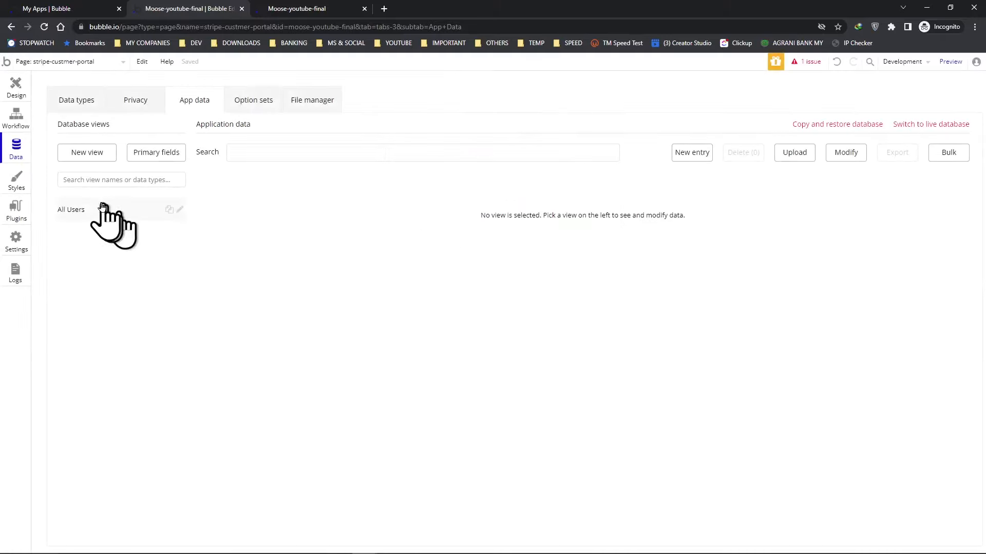
# Set the Logged In User button's Create Moose Portal customer parameter to Current User's stripe_customer_id.
pyautogui.click(86, 206)
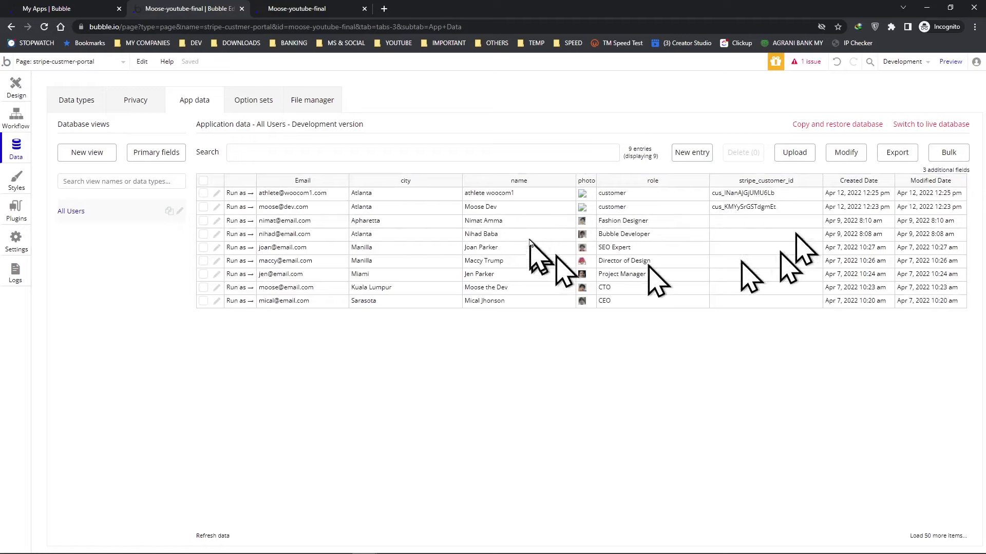
pyautogui.click(15, 89)
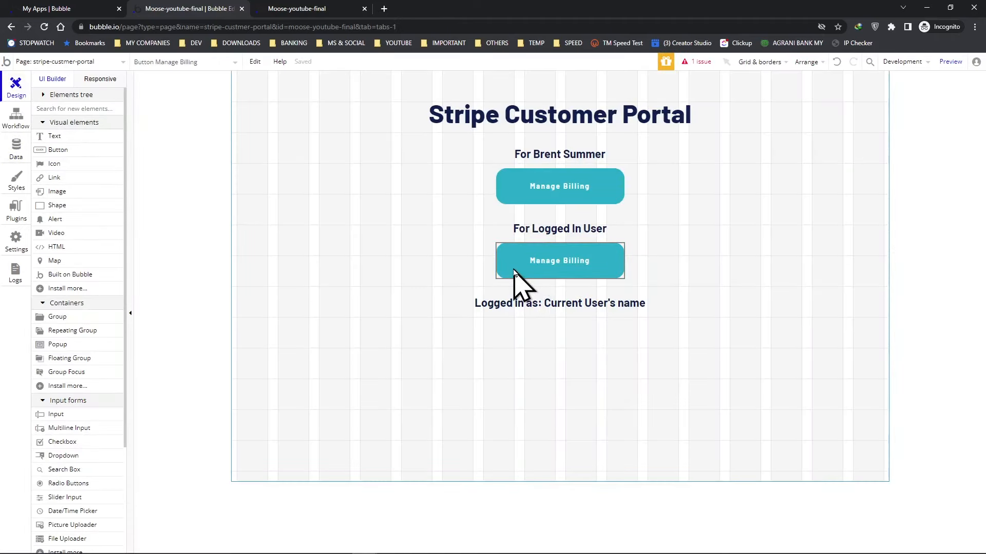
pyautogui.doubleClick(515, 272)
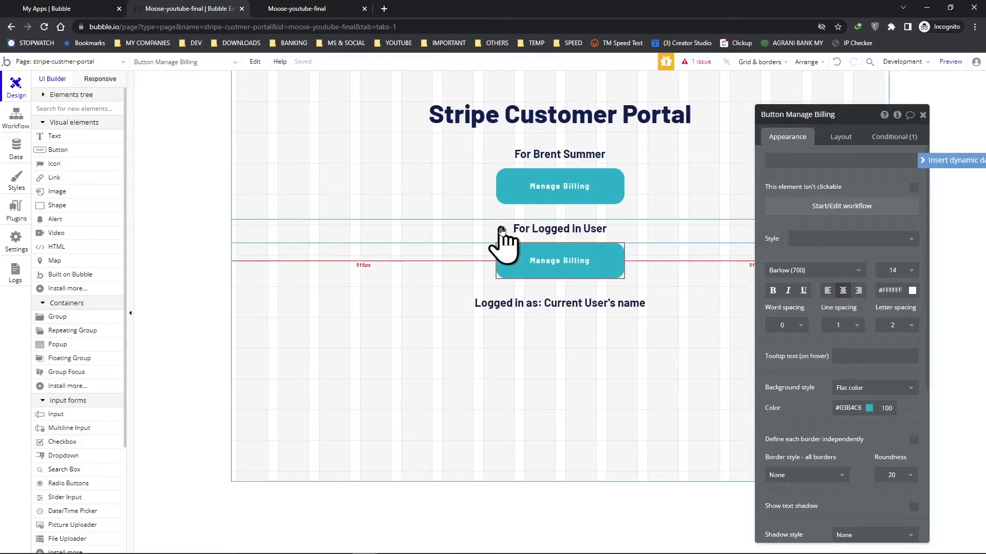
pyautogui.click(842, 207)
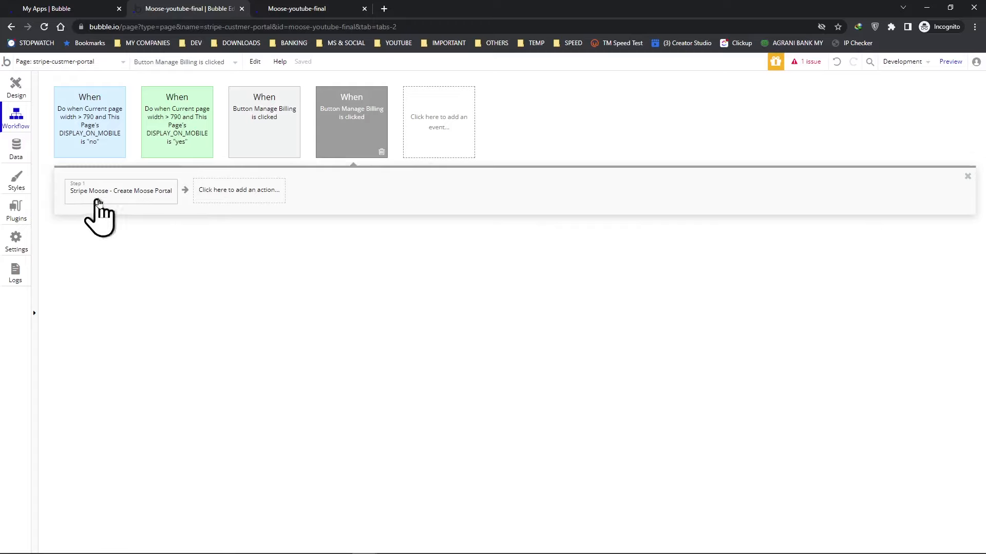
pyautogui.click(122, 199)
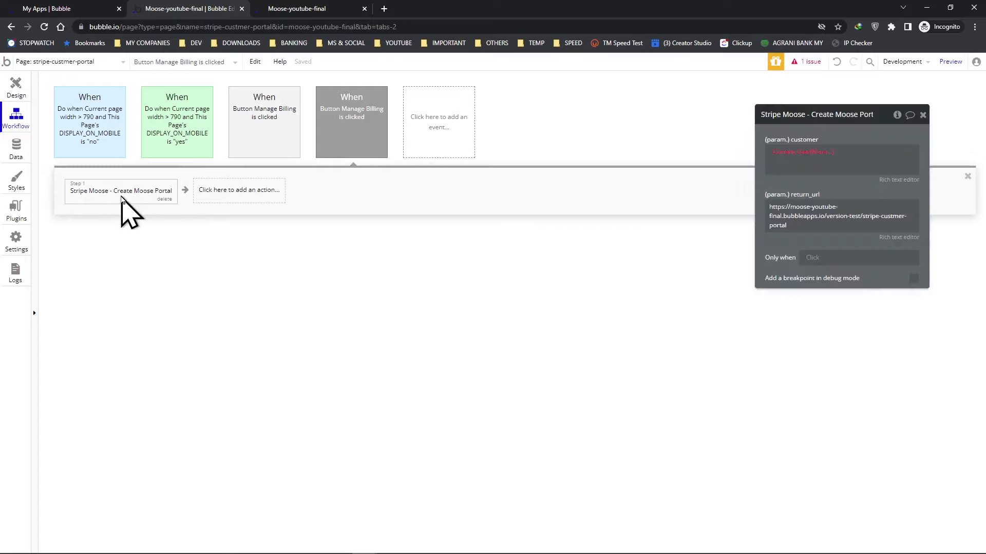
pyautogui.click(837, 157)
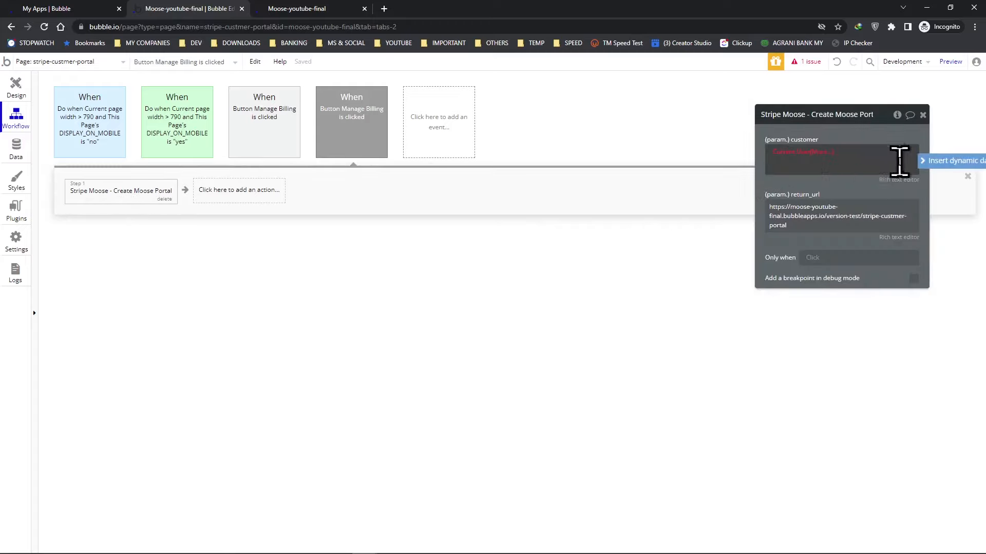
pyautogui.press('BackSpace')
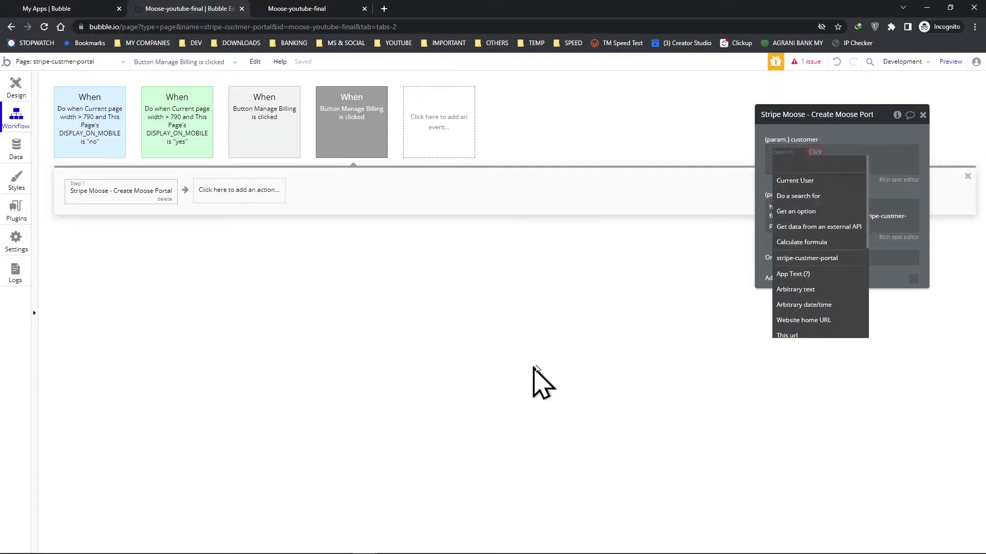
pyautogui.click(846, 143)
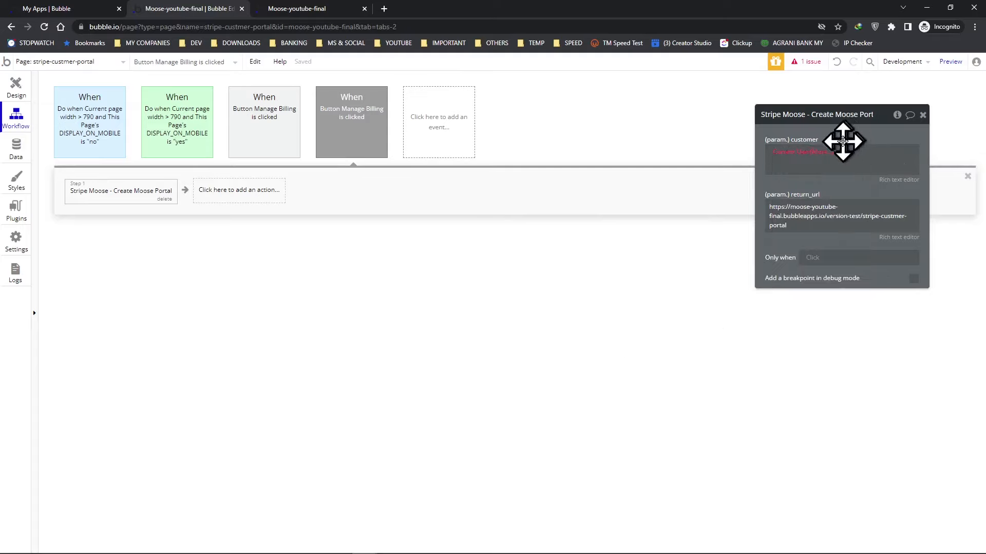
pyautogui.click(808, 154)
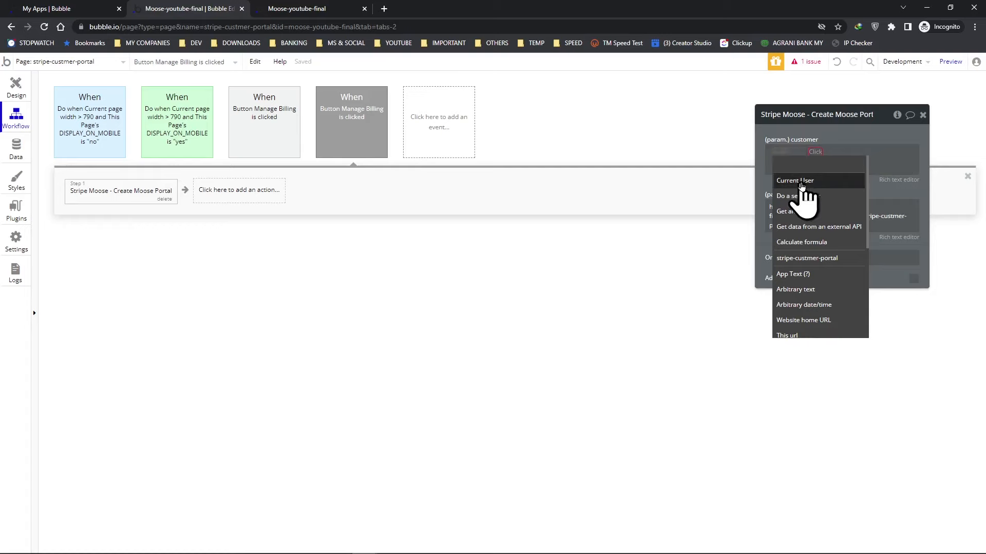
pyautogui.click(802, 183)
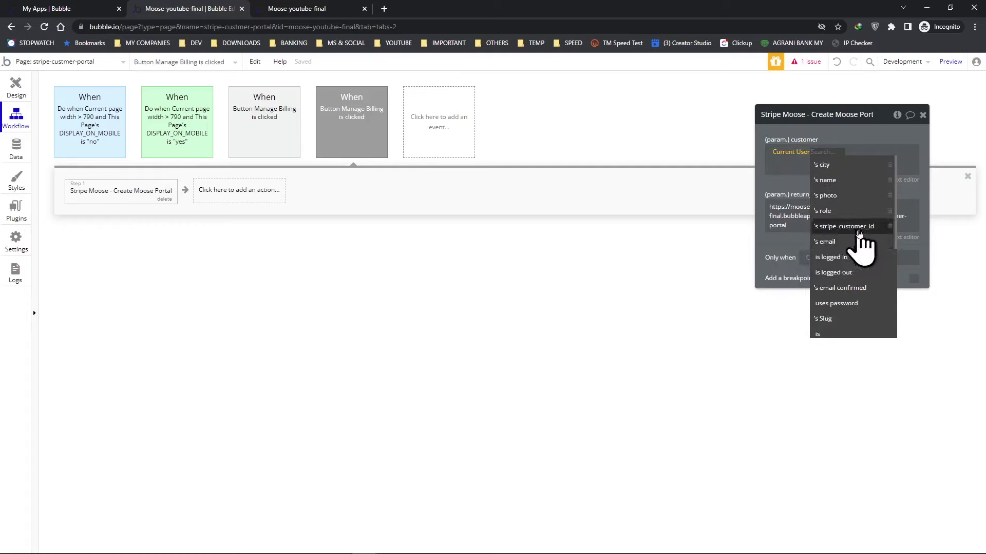
pyautogui.click(860, 228)
pyautogui.click(849, 191)
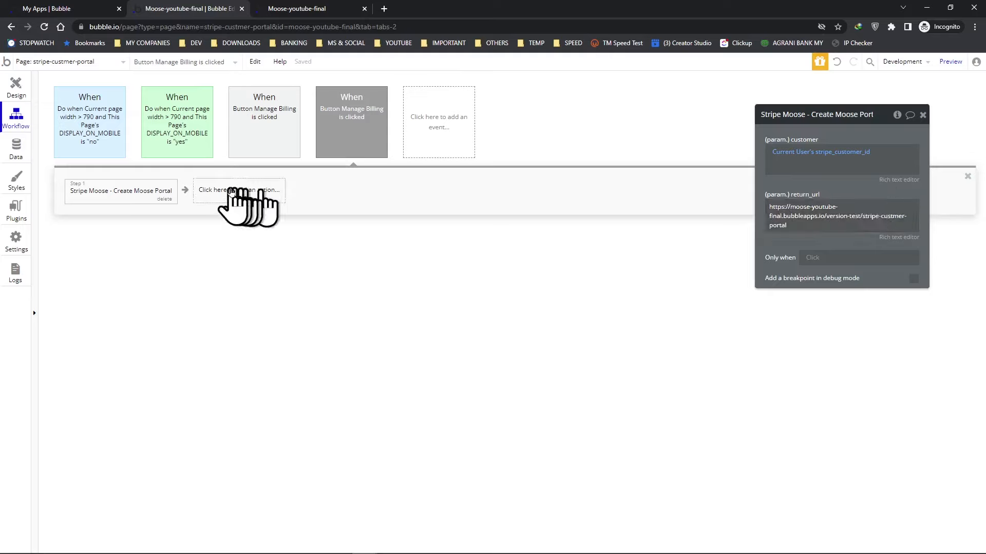
# Add an Open an external website action whose destination is the Result of step 1's url.
pyautogui.click(231, 191)
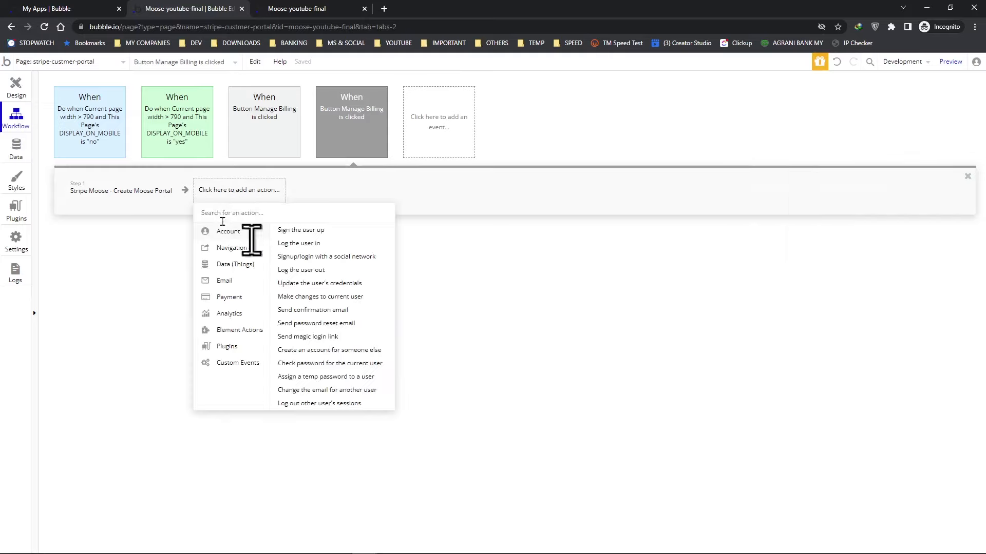
pyautogui.moveTo(226, 253)
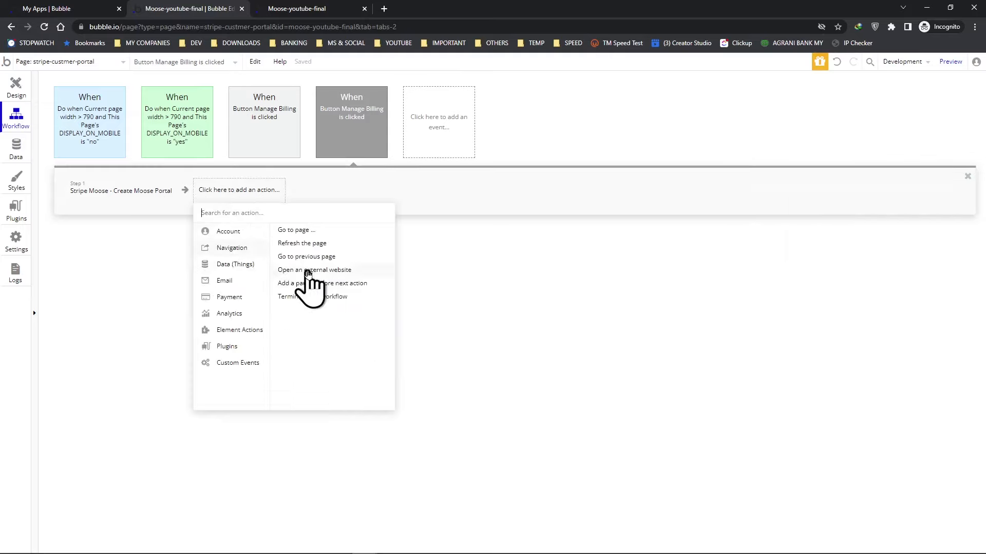
pyautogui.click(308, 271)
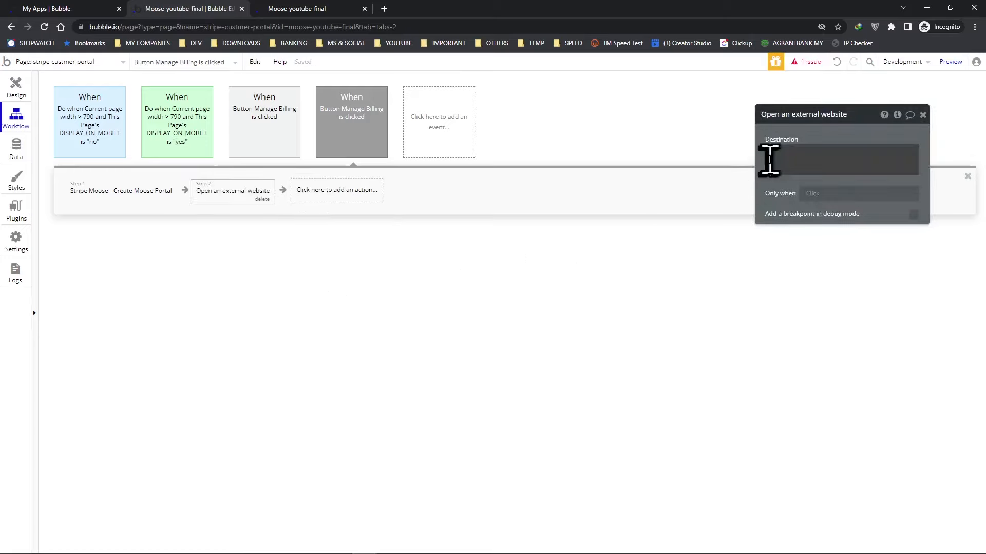
pyautogui.click(778, 159)
pyautogui.click(938, 153)
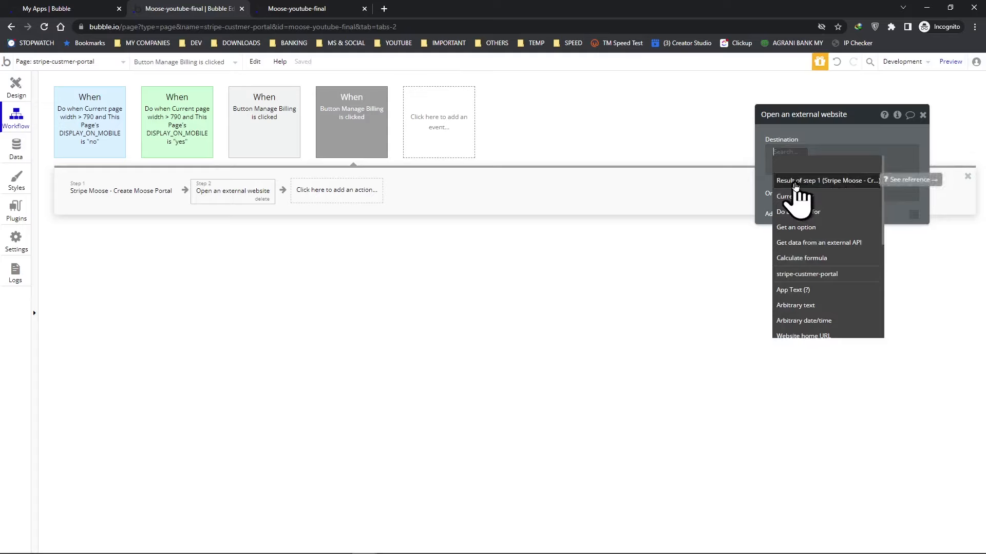
pyautogui.click(784, 184)
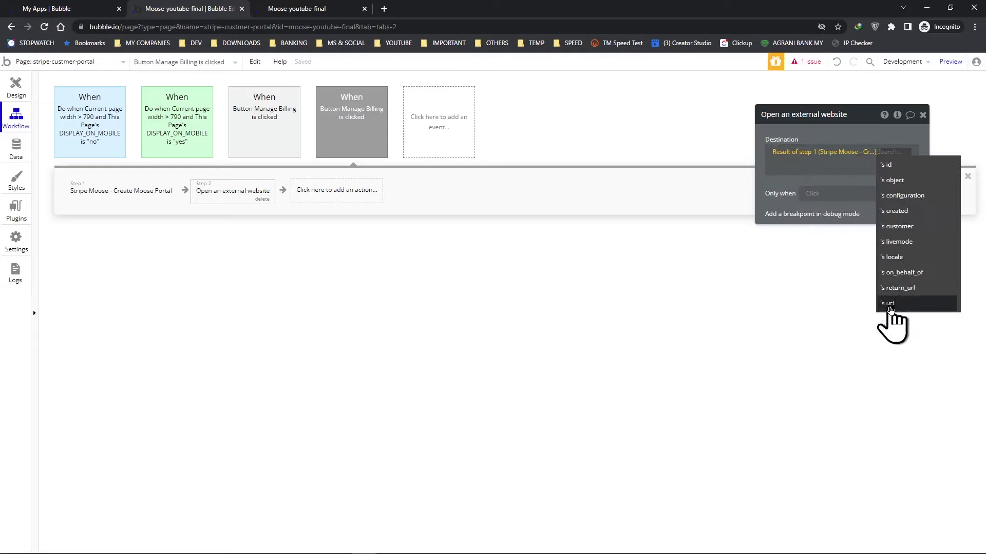
pyautogui.click(890, 304)
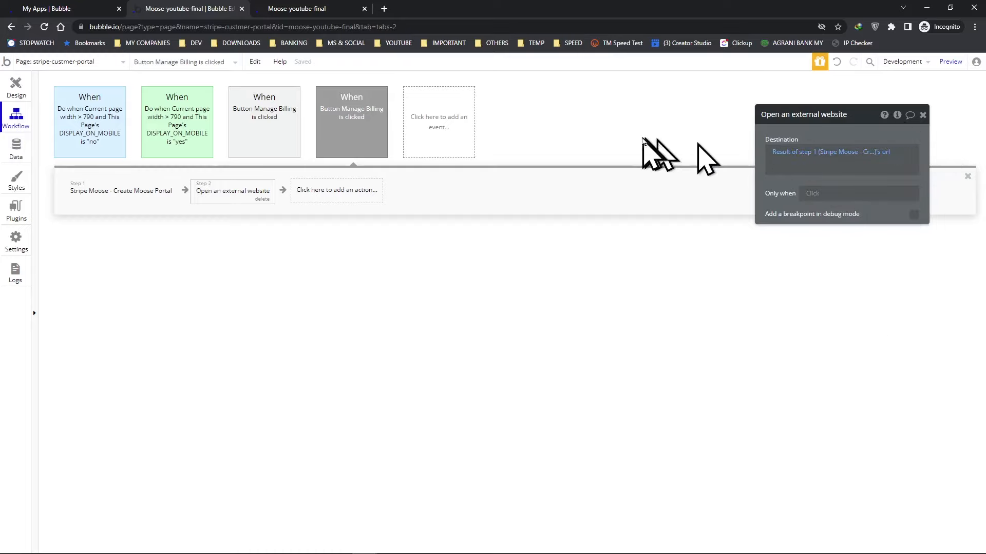
# Close the stale preview tab and return to the All Users app data.
pyautogui.click(307, 9)
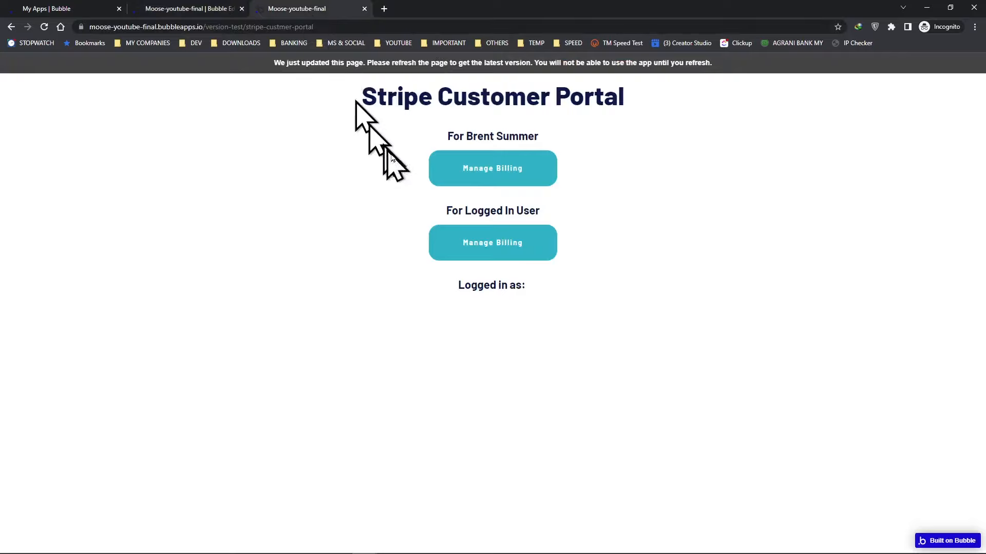
pyautogui.click(364, 9)
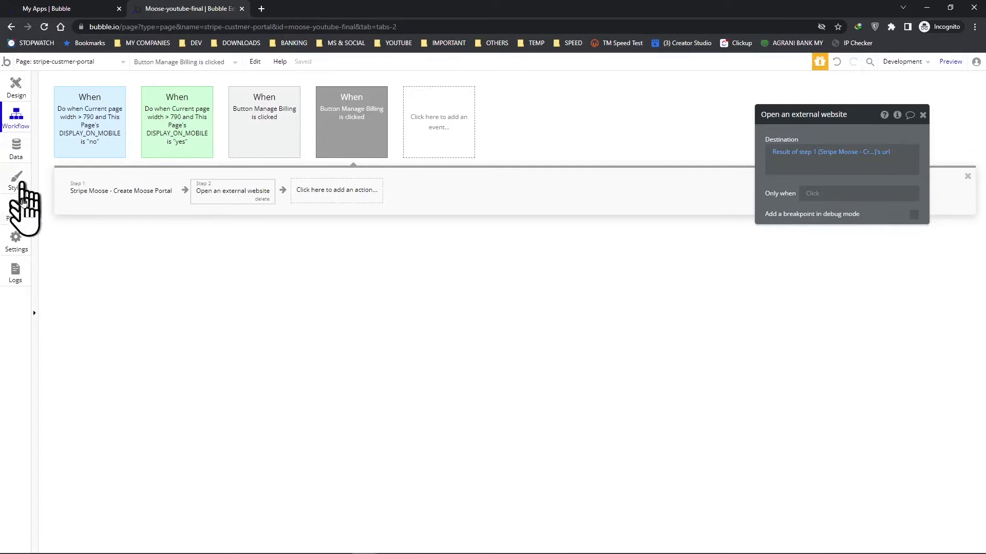
pyautogui.click(16, 149)
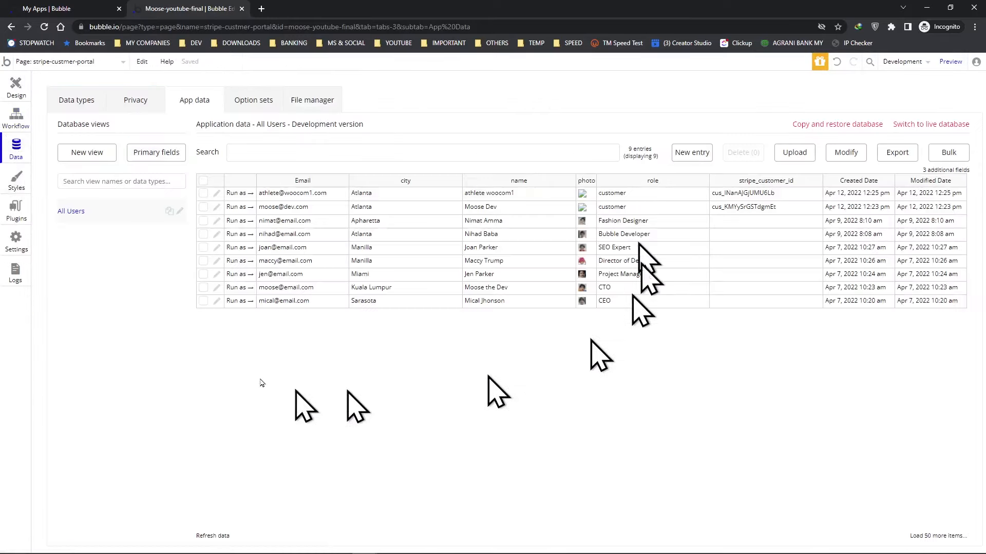